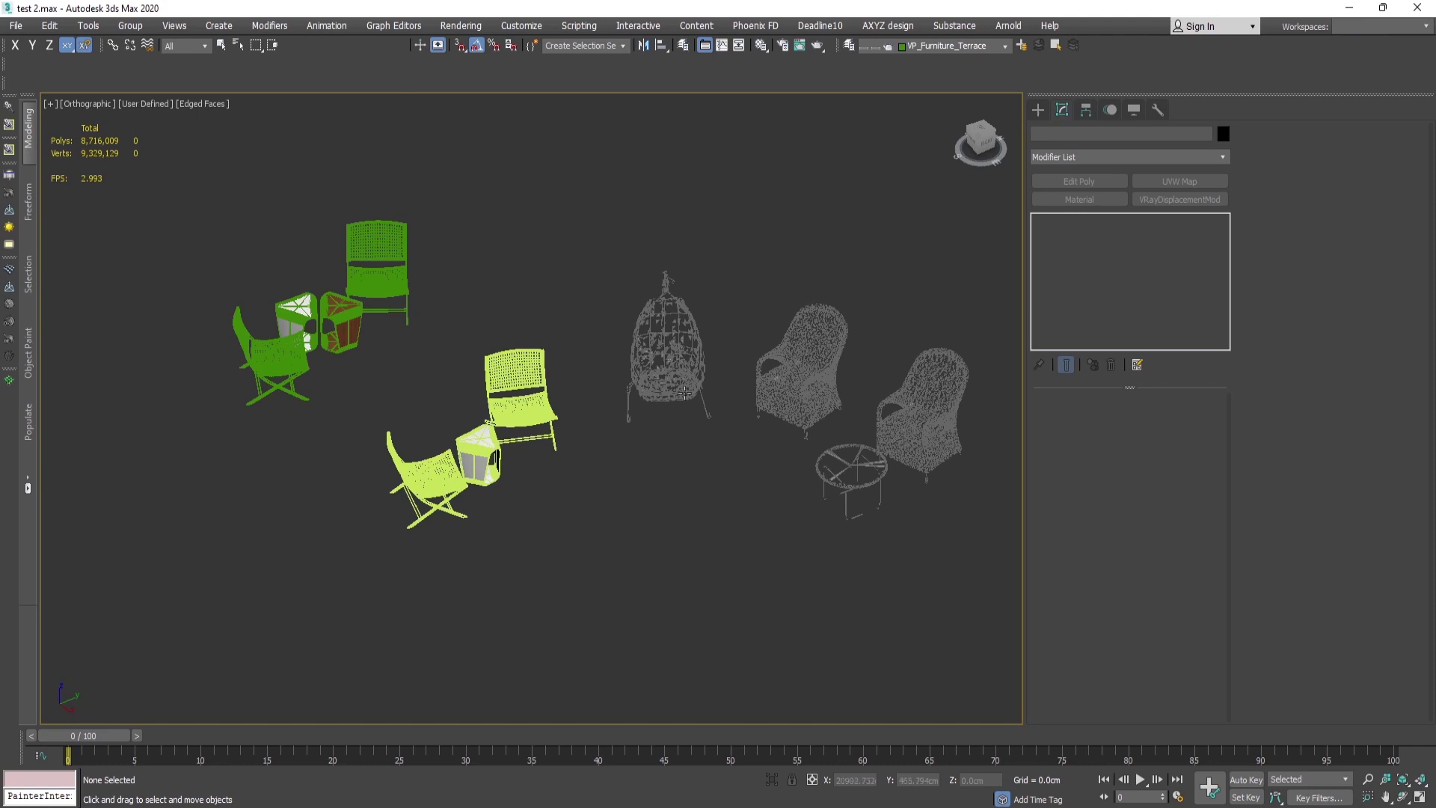
- Clone the hanging egg chair as one instance, placed away from the furniture group
{"action": "left_click", "coordinate": [680, 388]}
{"action": "left_click_drag", "start_coordinate": [685, 421], "coordinate": [50, 606], "text": "shift"}
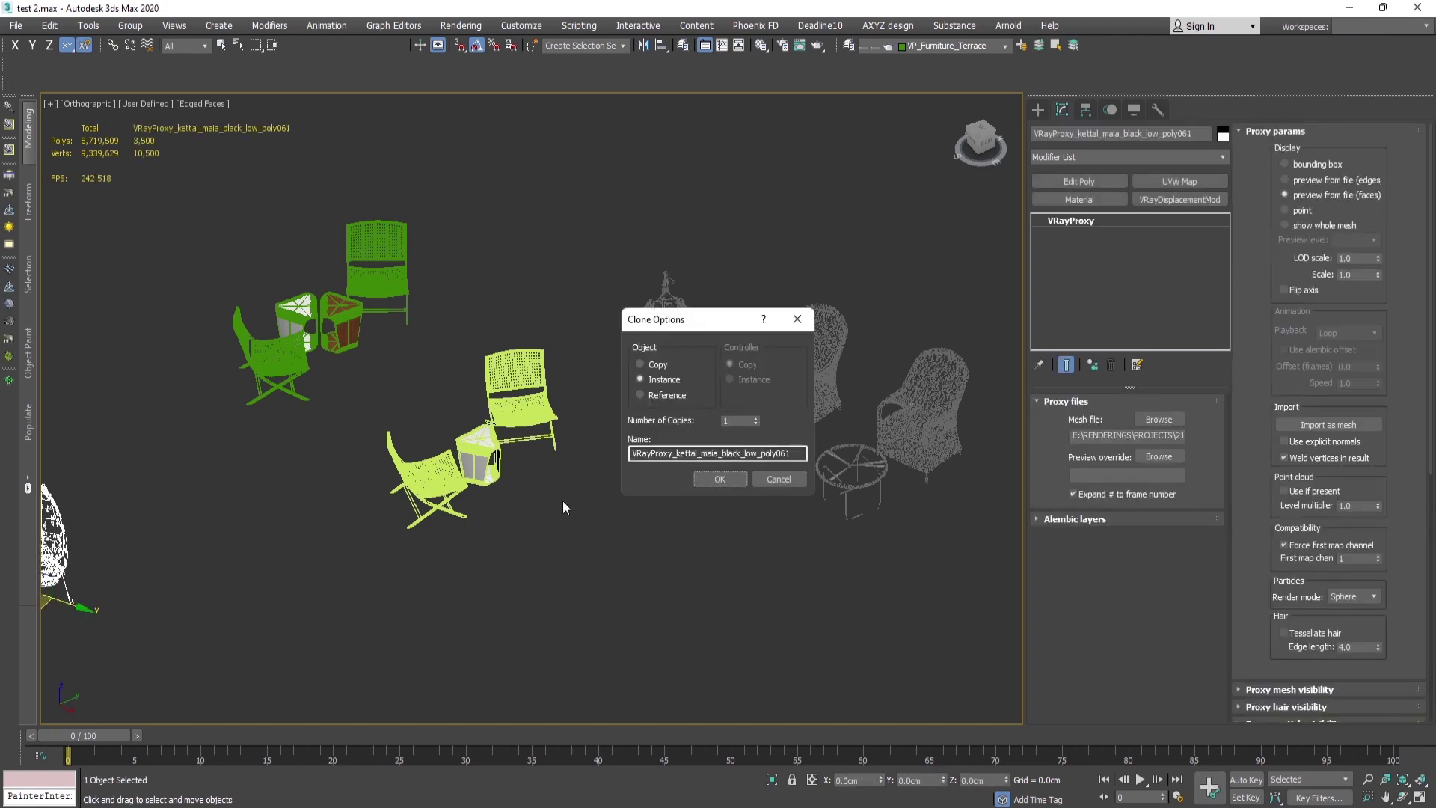
{"action": "left_click", "coordinate": [702, 479]}
- Move the cloned hanging chair across the scene onto the building's roof terrace
{"action": "scroll", "coordinate": [703, 495], "scroll_direction": "down", "scroll_amount": 4}
{"action": "key", "text": "z"}
{"action": "key", "text": "t"}
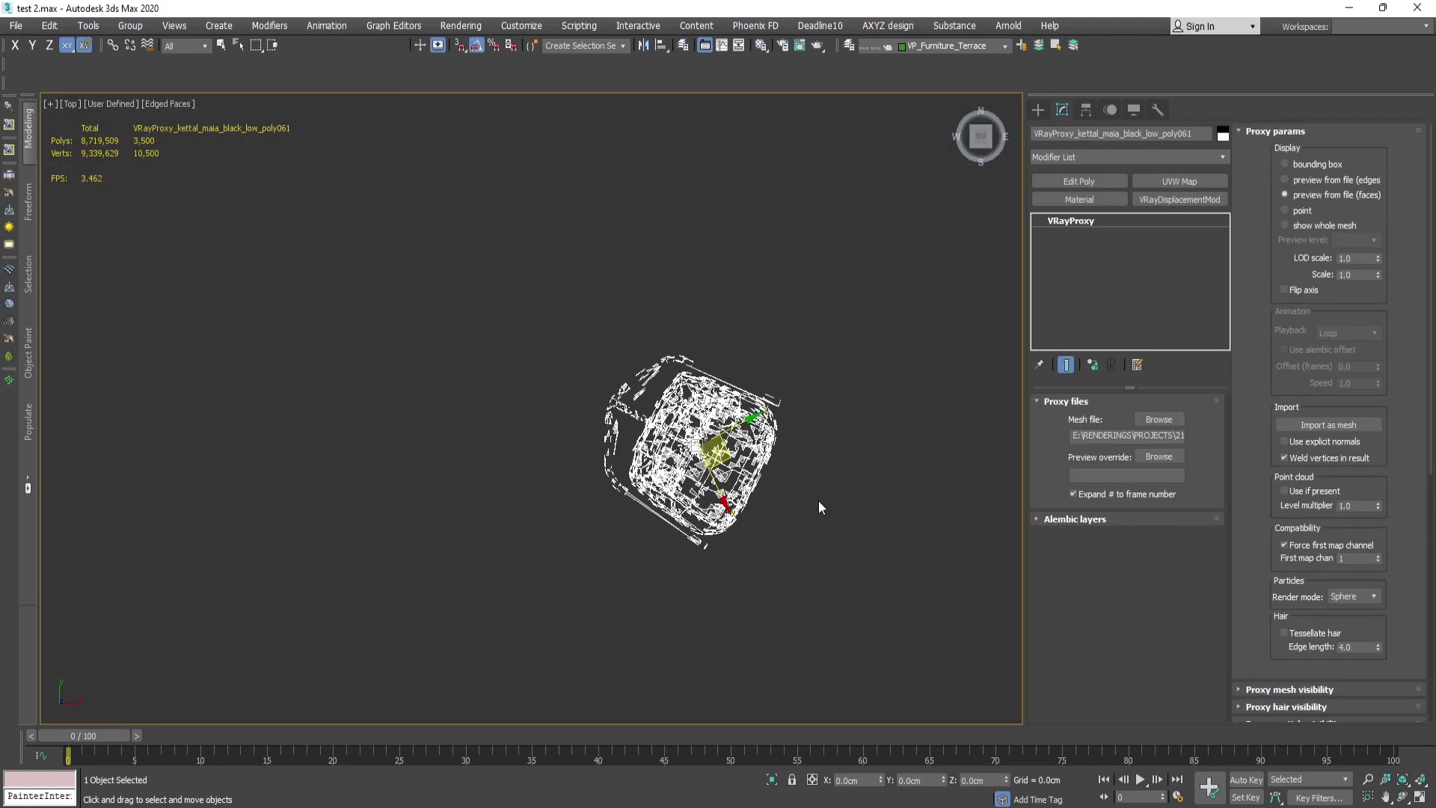
{"action": "scroll", "coordinate": [859, 495], "scroll_direction": "down", "scroll_amount": 10}
{"action": "scroll", "coordinate": [877, 491], "scroll_direction": "down", "scroll_amount": 5}
{"action": "left_click_drag", "start_coordinate": [878, 492], "coordinate": [458, 596]}
{"action": "middle_click_drag", "start_coordinate": [458, 596], "coordinate": [427, 561], "text": "alt"}
{"action": "scroll", "coordinate": [434, 561], "scroll_direction": "up", "scroll_amount": 10}
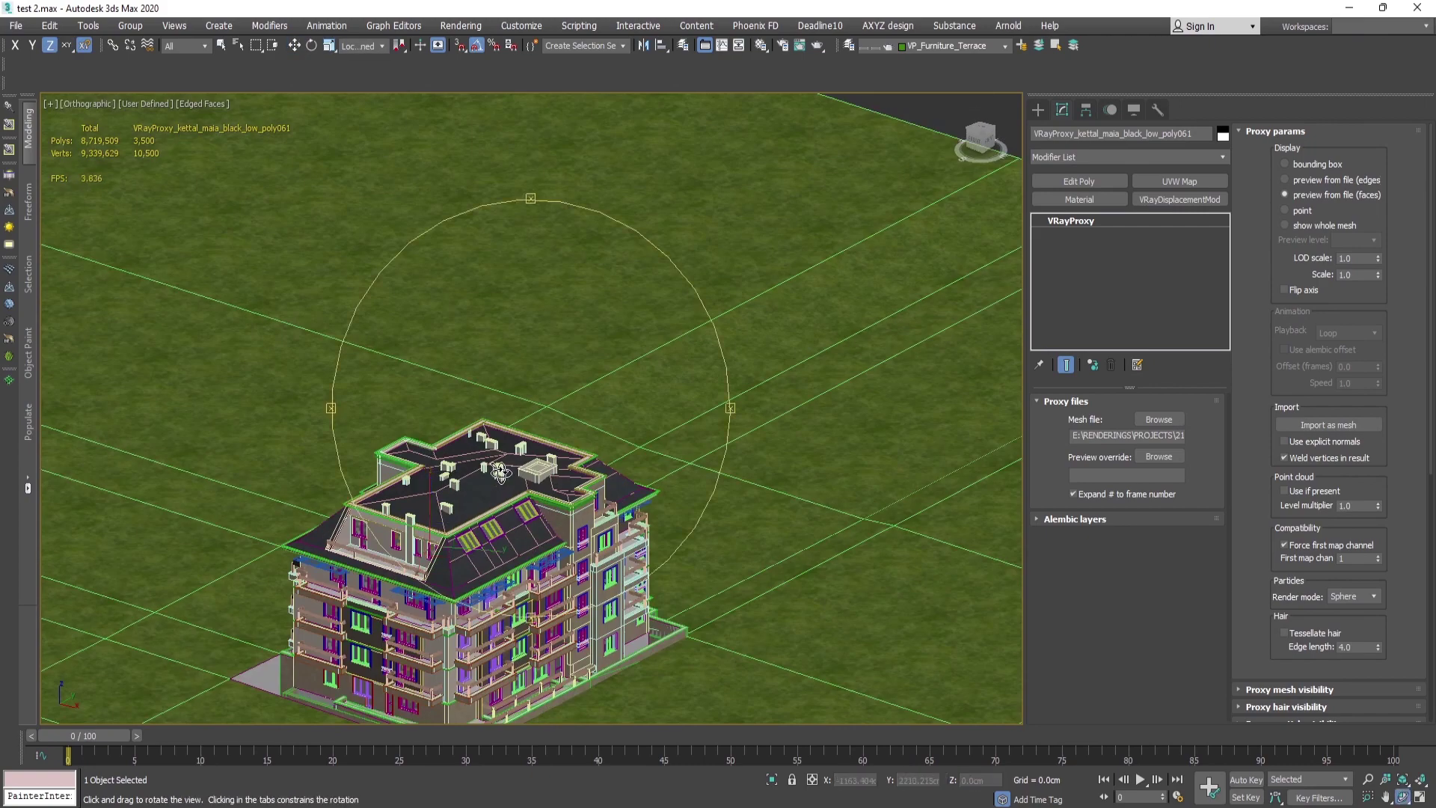
{"action": "scroll", "coordinate": [396, 591], "scroll_direction": "up", "scroll_amount": 10}
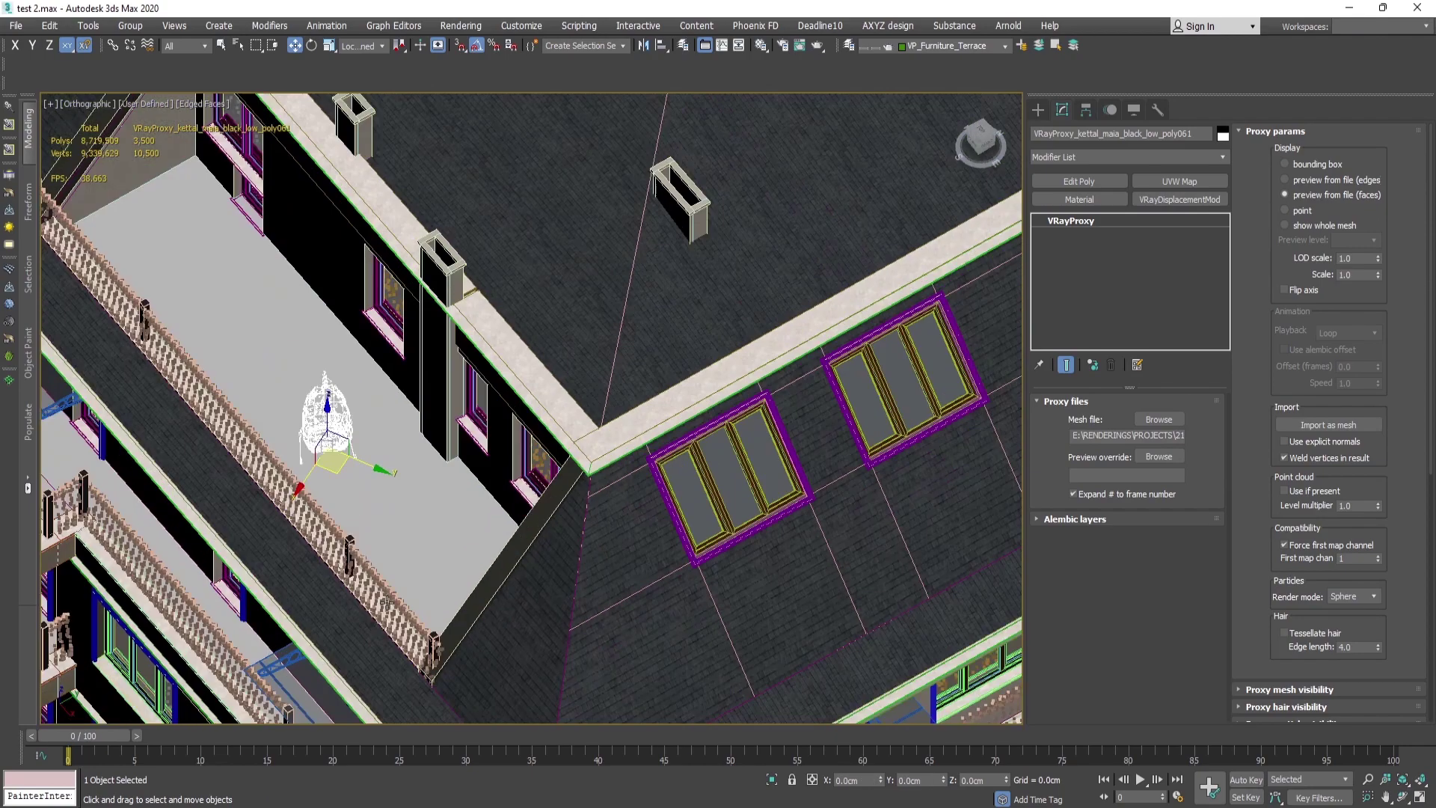
- Delete the cloned hanging chair from the roof terrace
{"action": "middle_click_drag", "start_coordinate": [396, 591], "coordinate": [419, 478], "text": "alt"}
{"action": "key", "text": "w"}
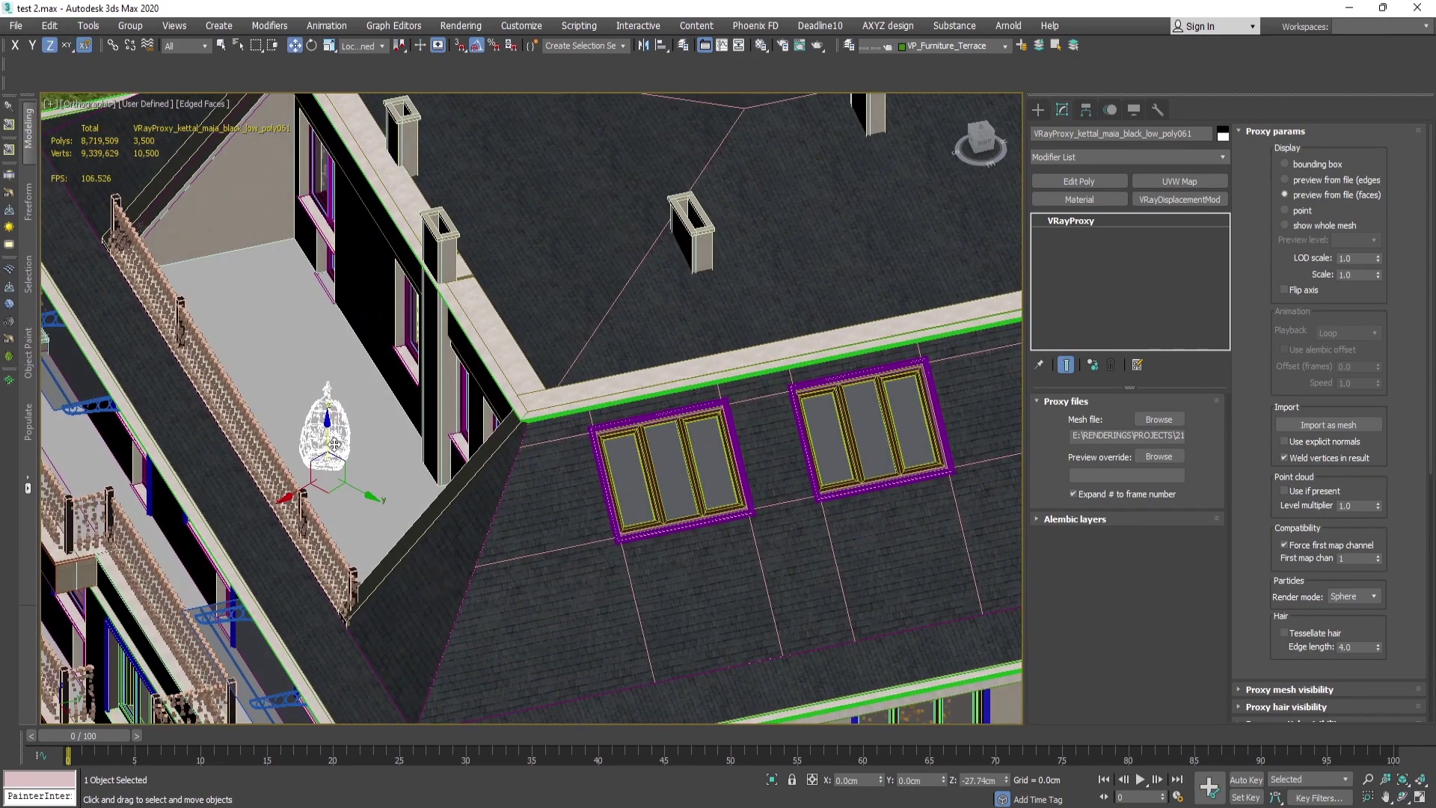
{"action": "key", "text": "Delete"}
- Open the object painting tool beside the furniture proxies and place its window clear of the toolbars
{"action": "key", "text": "t"}
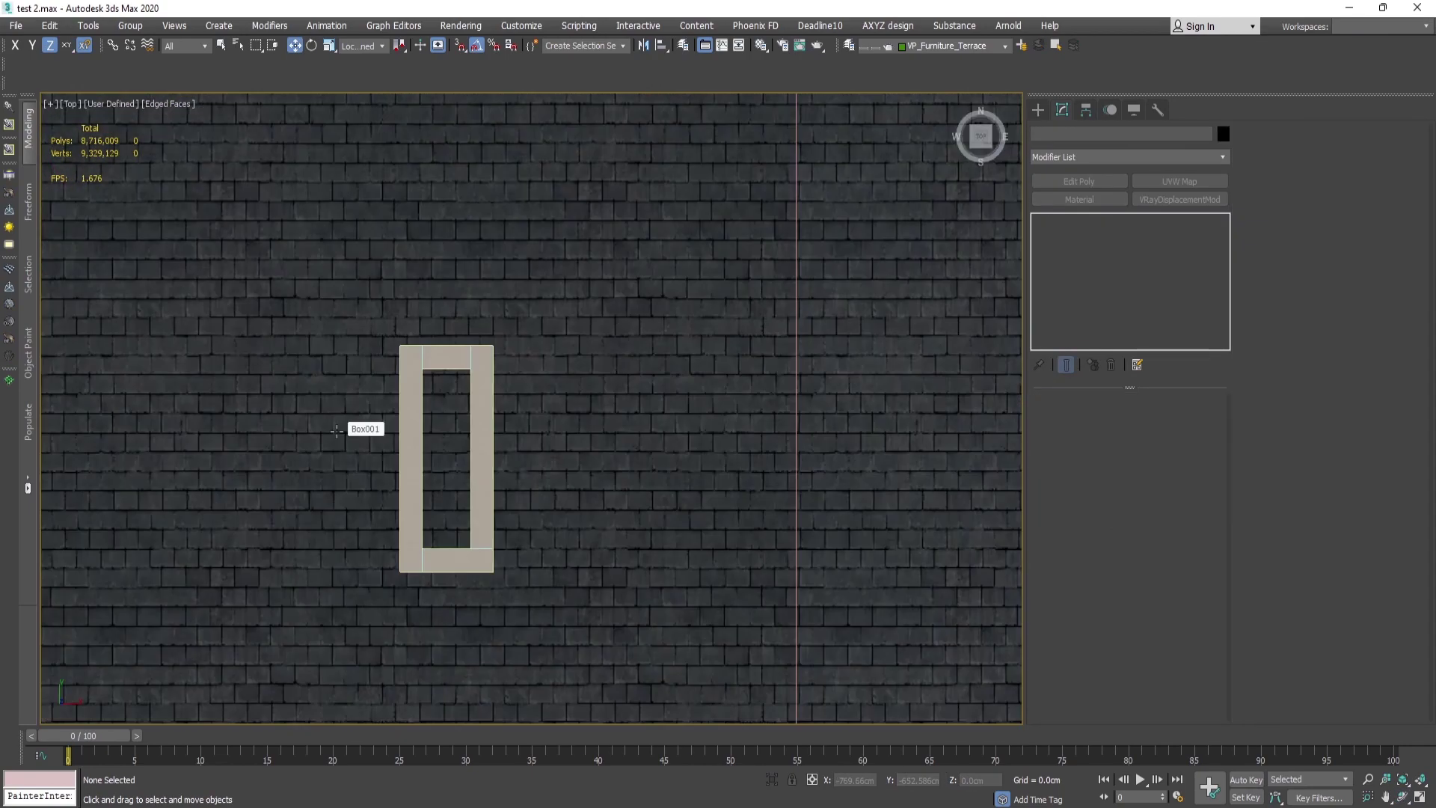
{"action": "scroll", "coordinate": [464, 440], "scroll_direction": "down", "scroll_amount": 15}
{"action": "middle_click_drag", "start_coordinate": [569, 444], "coordinate": [532, 388], "text": "alt"}
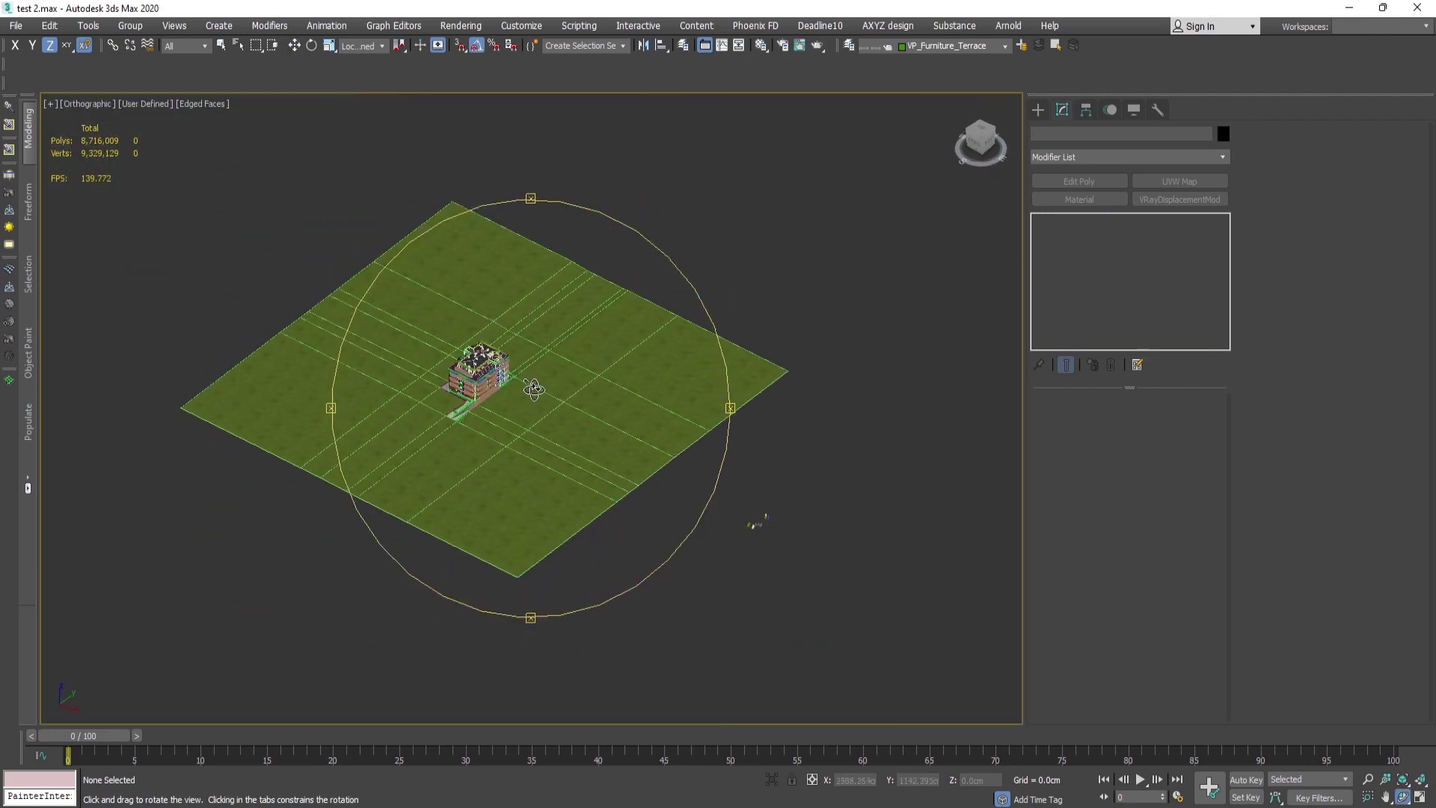
{"action": "scroll", "coordinate": [676, 524], "scroll_direction": "up", "scroll_amount": 5}
{"action": "scroll", "coordinate": [919, 538], "scroll_direction": "up", "scroll_amount": 10}
{"action": "middle_click_drag", "start_coordinate": [897, 551], "coordinate": [798, 497]}
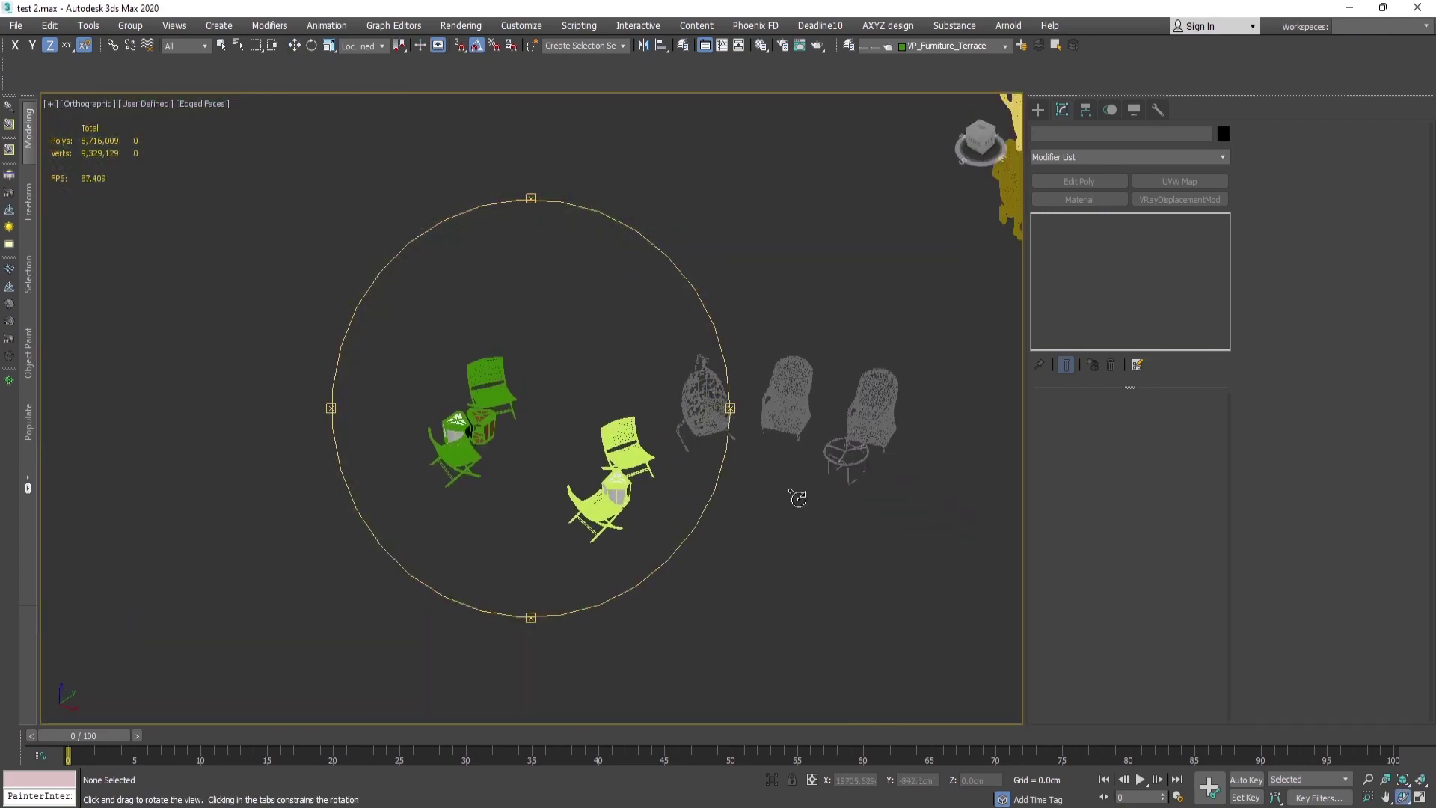
{"action": "scroll", "coordinate": [797, 503], "scroll_direction": "up", "scroll_amount": 2}
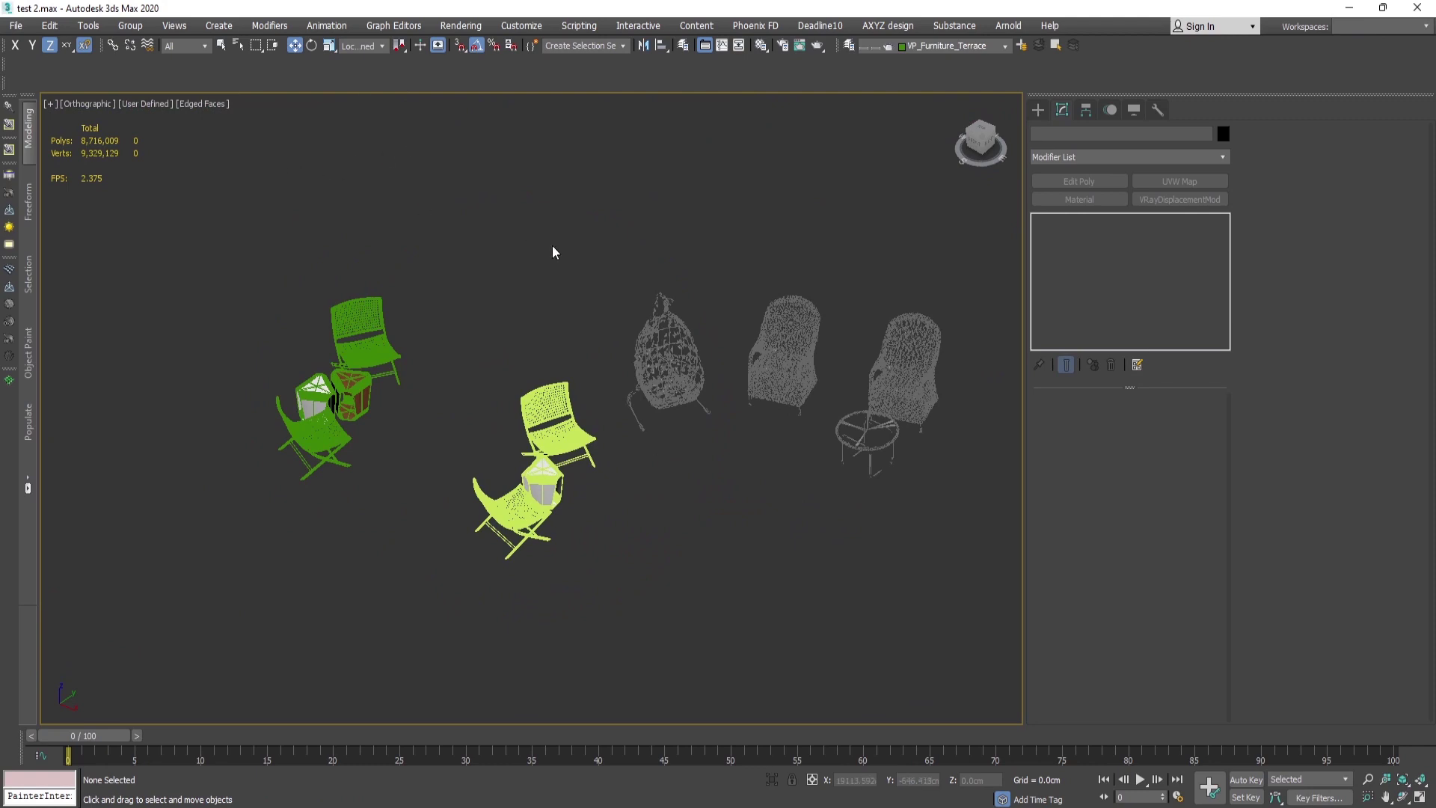
{"action": "left_click", "coordinate": [136, 77]}
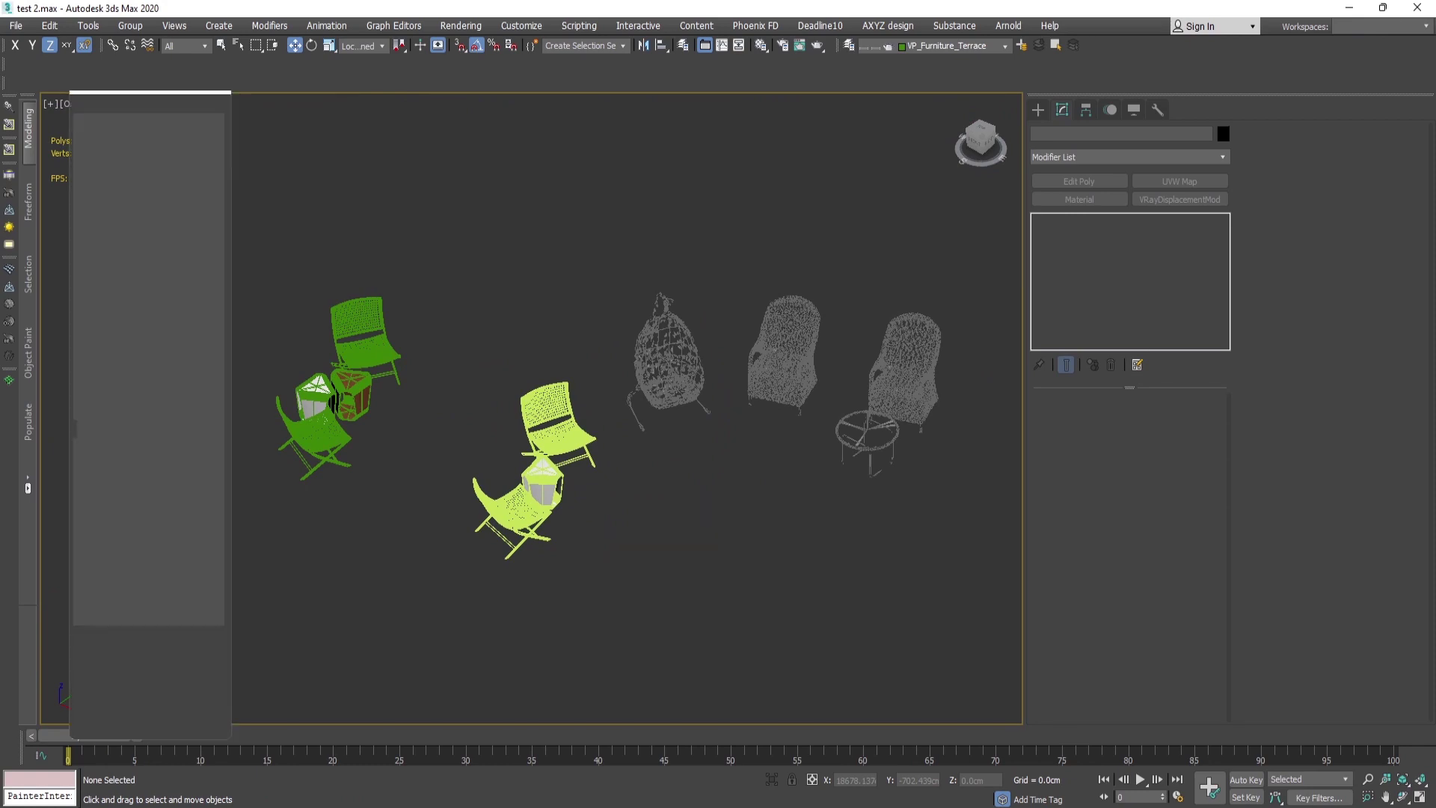
{"action": "left_click_drag", "start_coordinate": [107, 89], "coordinate": [139, 152]}
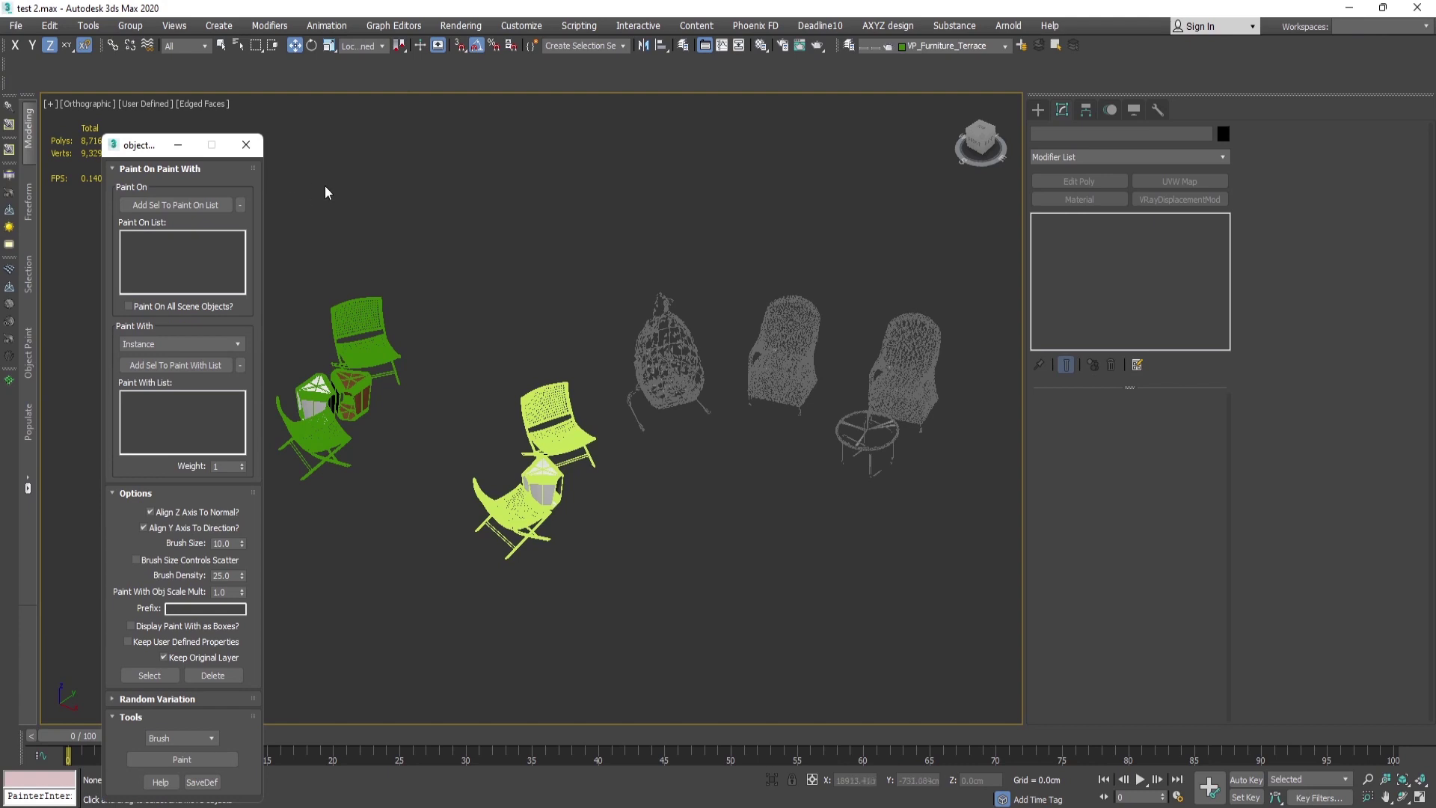
- Select the all slabs mesh through the roof terrace floor and check it briefly in isolation
{"action": "left_click", "coordinate": [159, 205]}
{"action": "scroll", "coordinate": [890, 404], "scroll_direction": "down", "scroll_amount": 10}
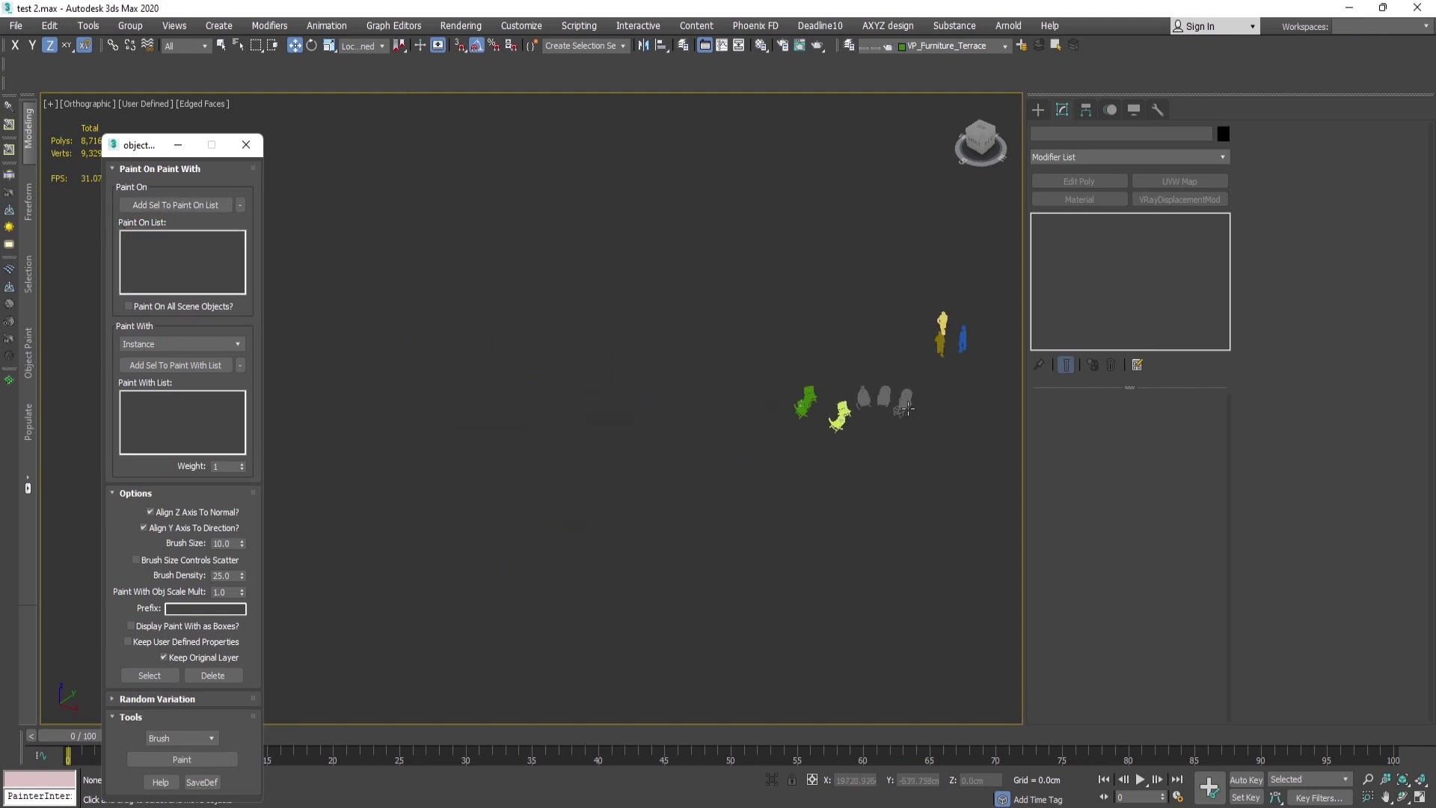
{"action": "middle_click_drag", "start_coordinate": [335, 136], "coordinate": [559, 364]}
{"action": "scroll", "coordinate": [559, 364], "scroll_direction": "up", "scroll_amount": 10}
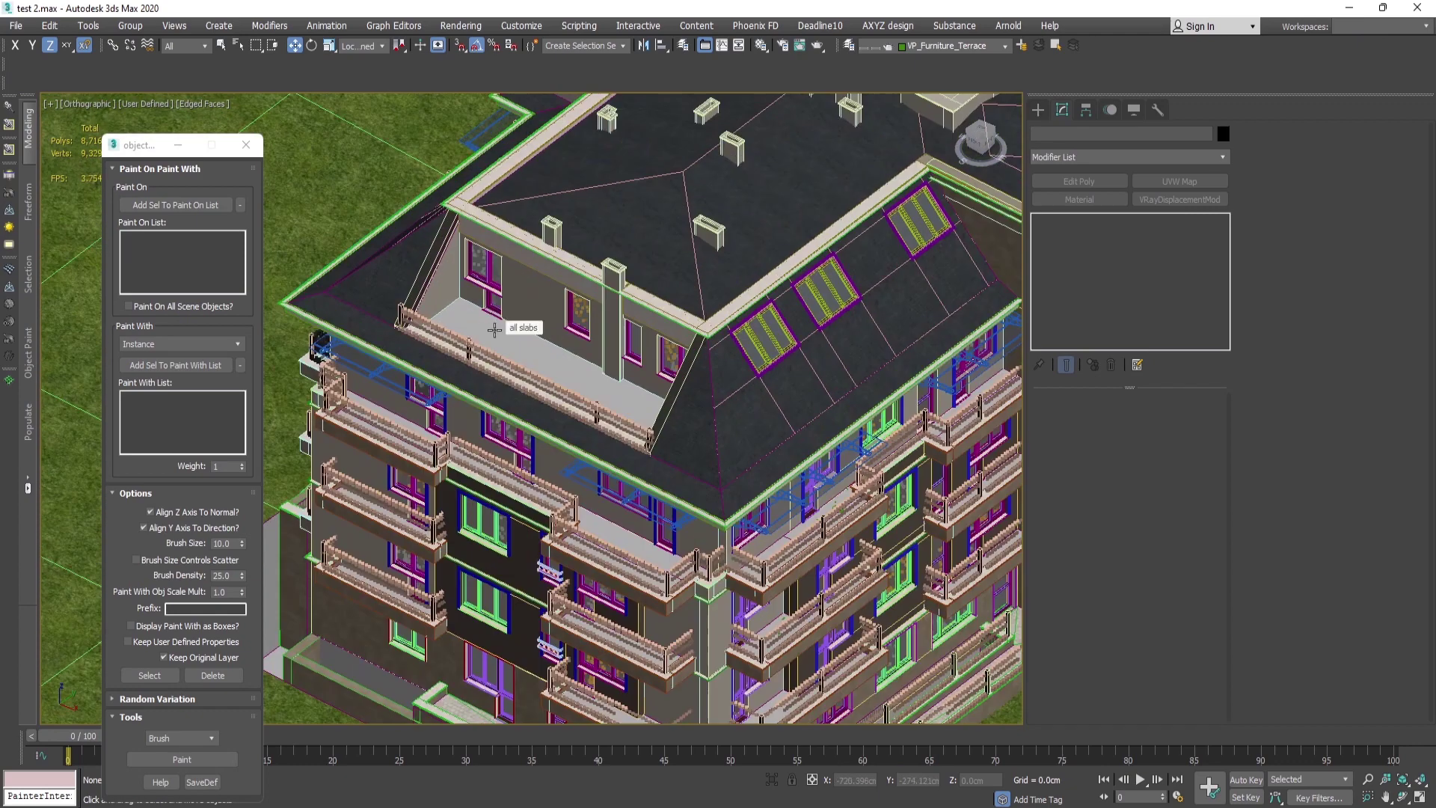
{"action": "scroll", "coordinate": [494, 329], "scroll_direction": "up", "scroll_amount": 3}
{"action": "left_click", "coordinate": [495, 329]}
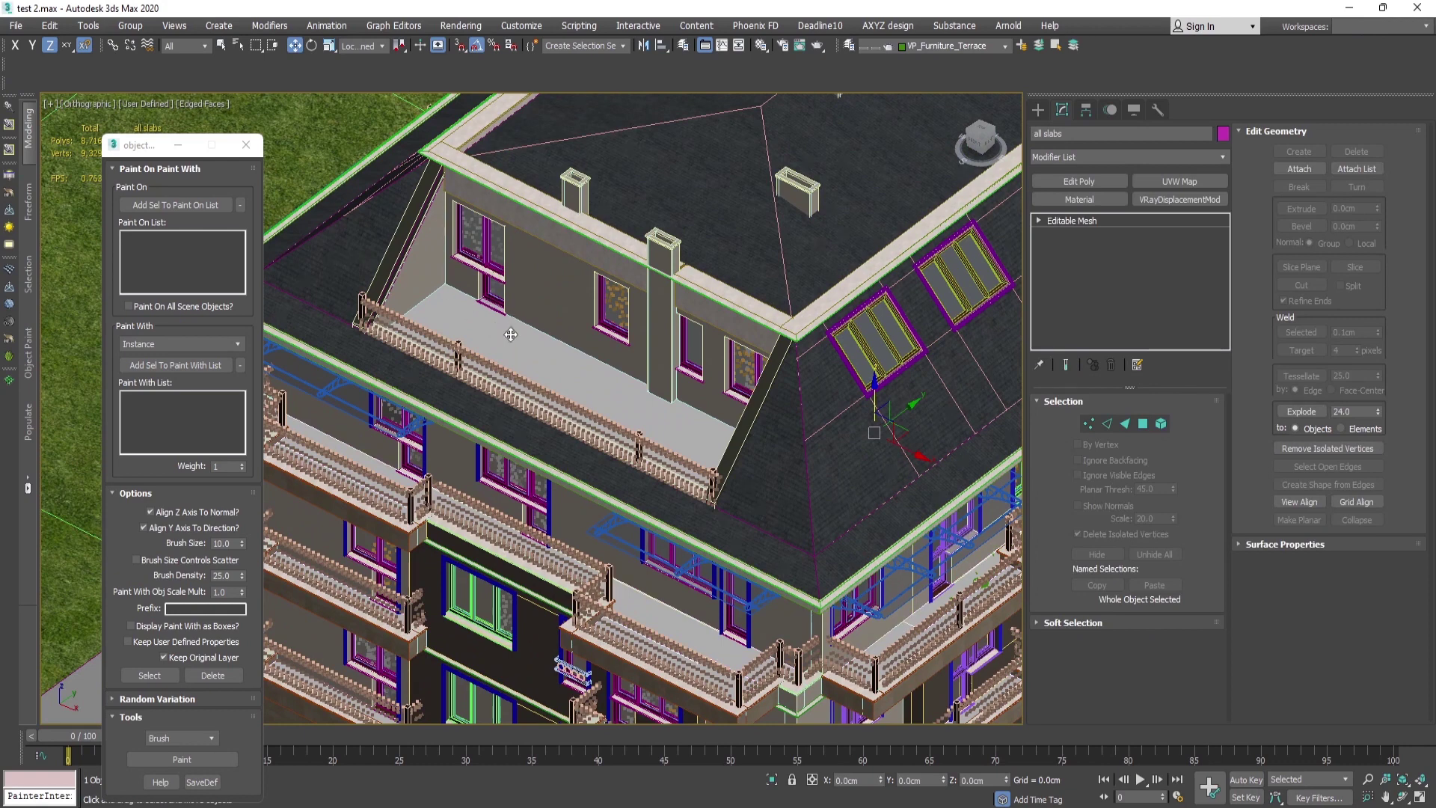
{"action": "key", "text": "alt+q"}
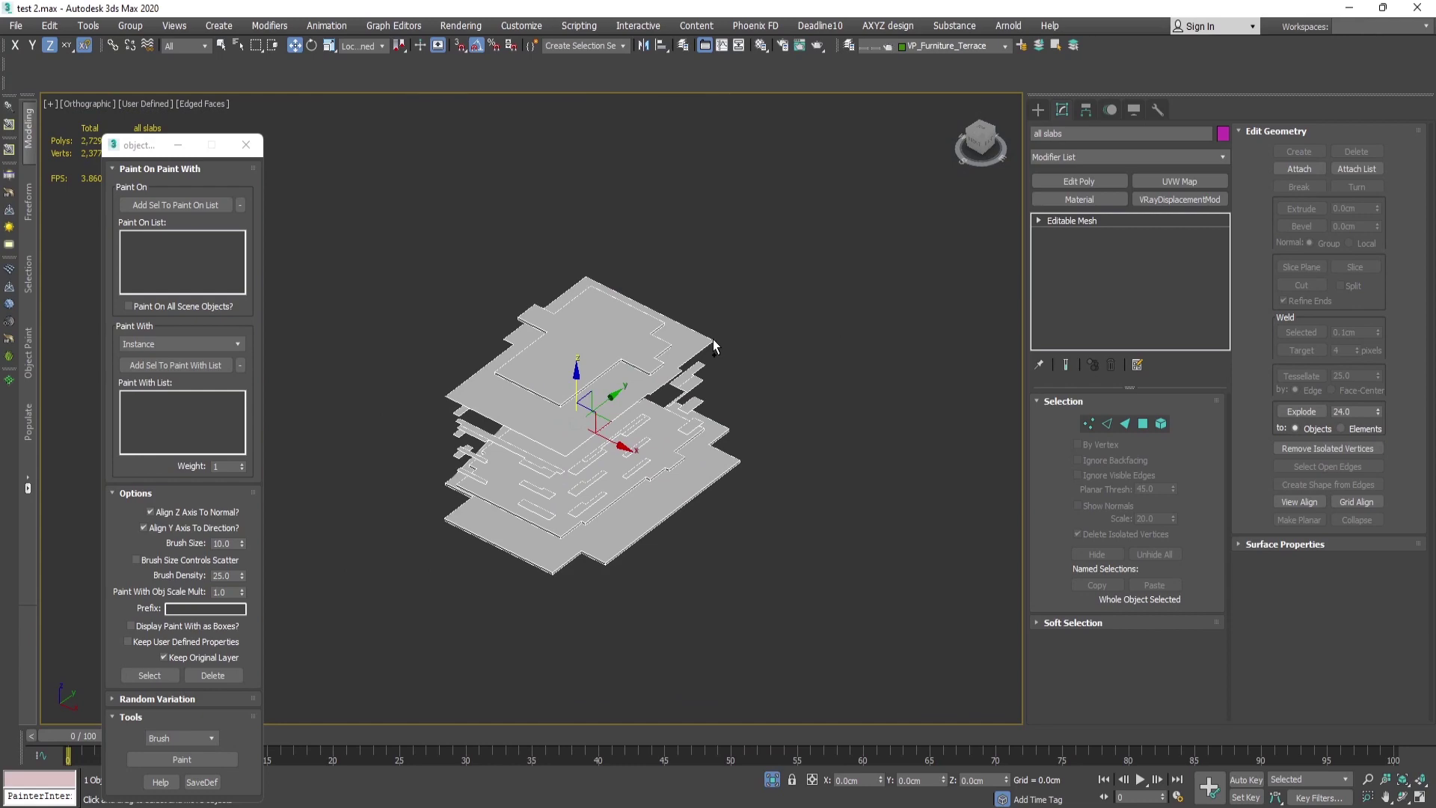
{"action": "key", "text": "alt+q"}
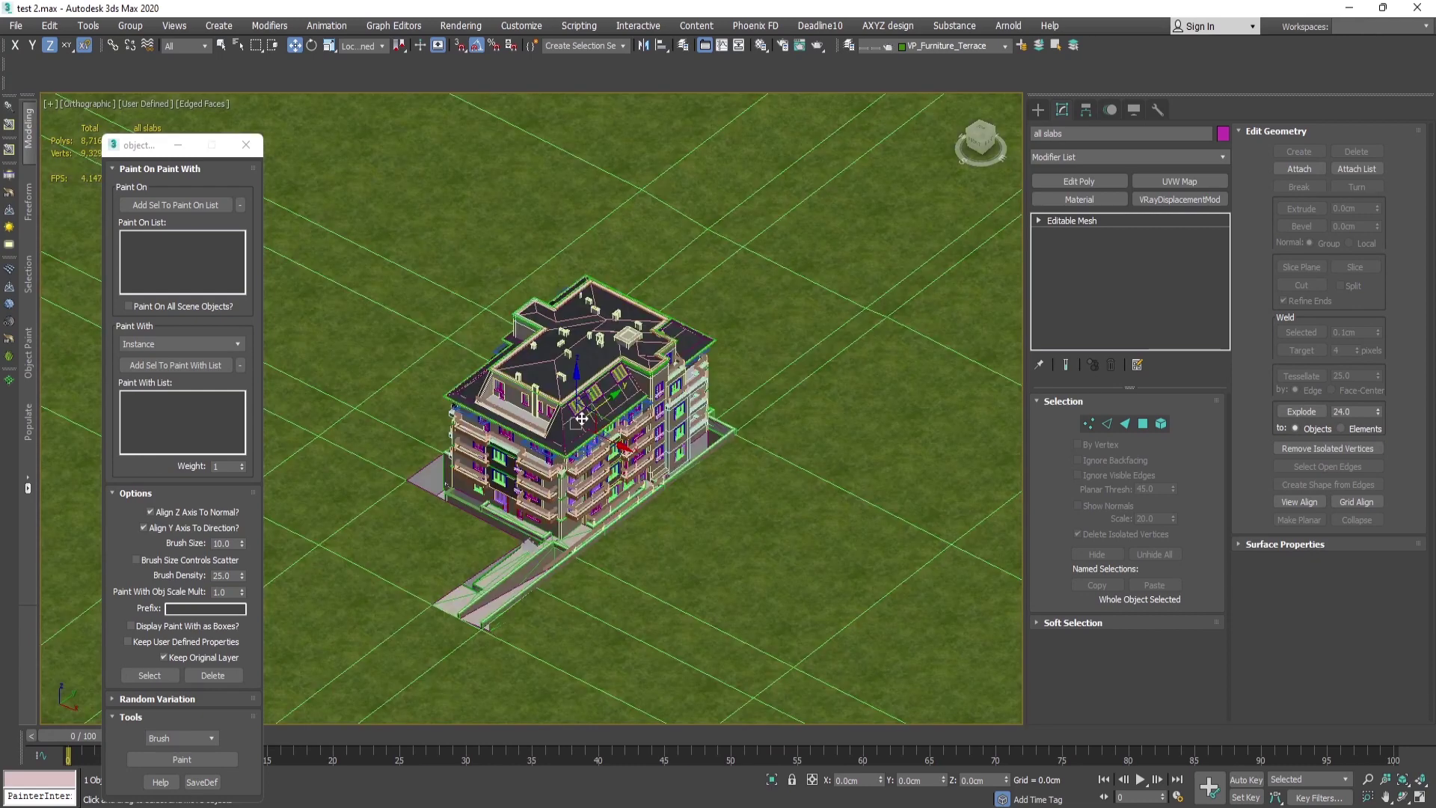
- Add the selected all slabs mesh to the painter's Paint On list
{"action": "scroll", "coordinate": [543, 432], "scroll_direction": "up", "scroll_amount": 3}
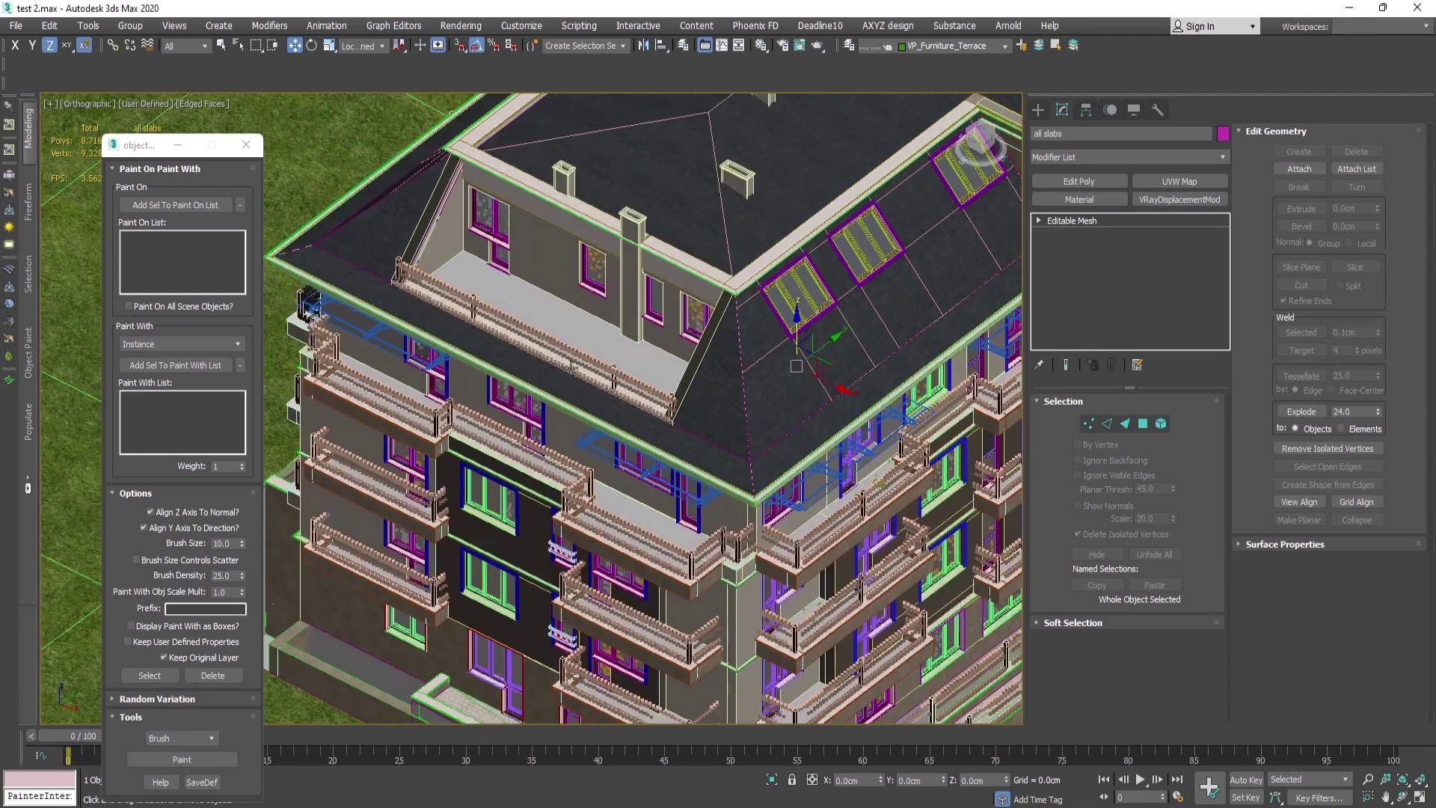
{"action": "scroll", "coordinate": [552, 424], "scroll_direction": "up", "scroll_amount": 3}
{"action": "left_click", "coordinate": [196, 206]}
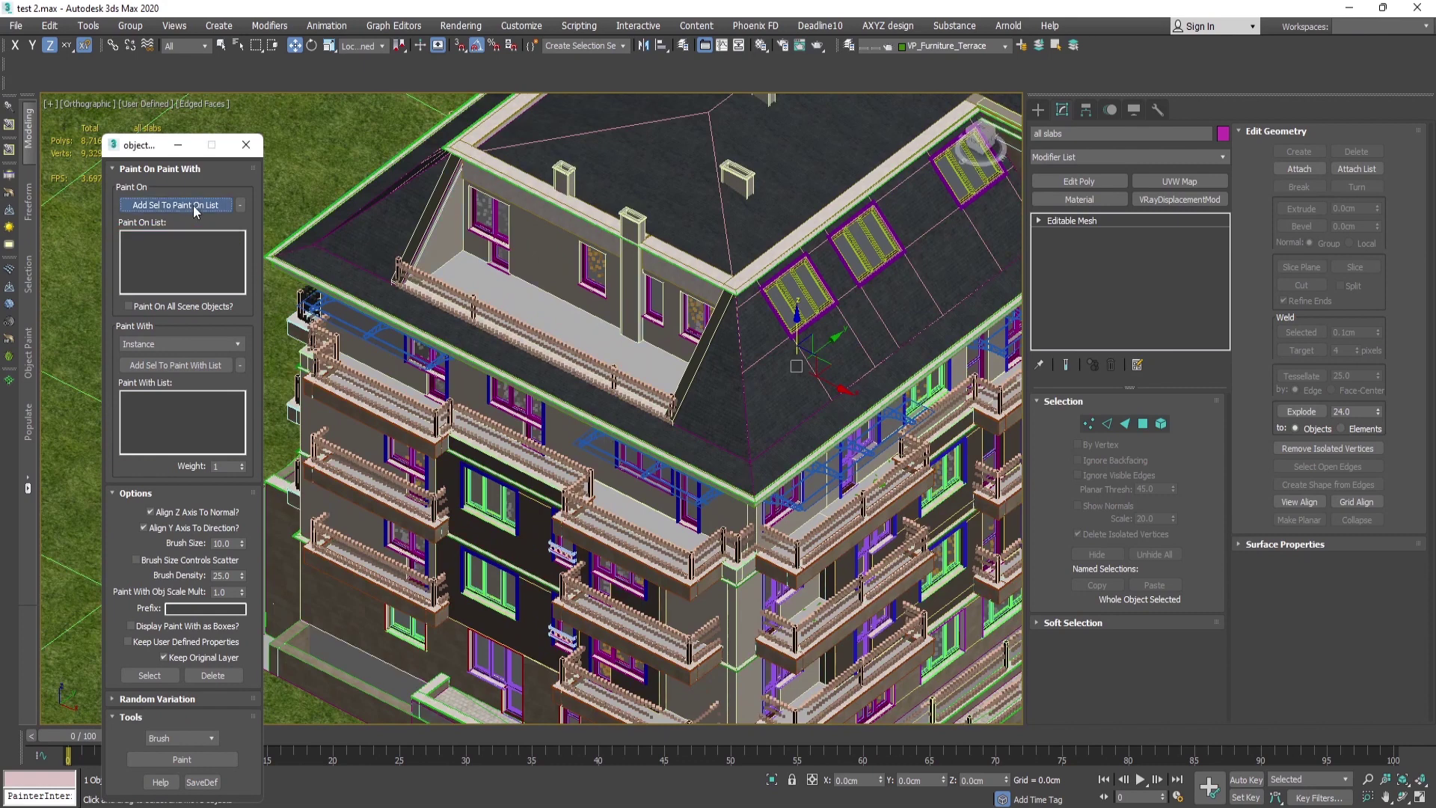
- Select the yellow folding-chair set, hanging chair, wicker armchair and armchair-with-table proxies together, and clear the selection
{"action": "scroll", "coordinate": [393, 329], "scroll_direction": "down", "scroll_amount": 5}
{"action": "scroll", "coordinate": [393, 329], "scroll_direction": "down", "scroll_amount": 2}
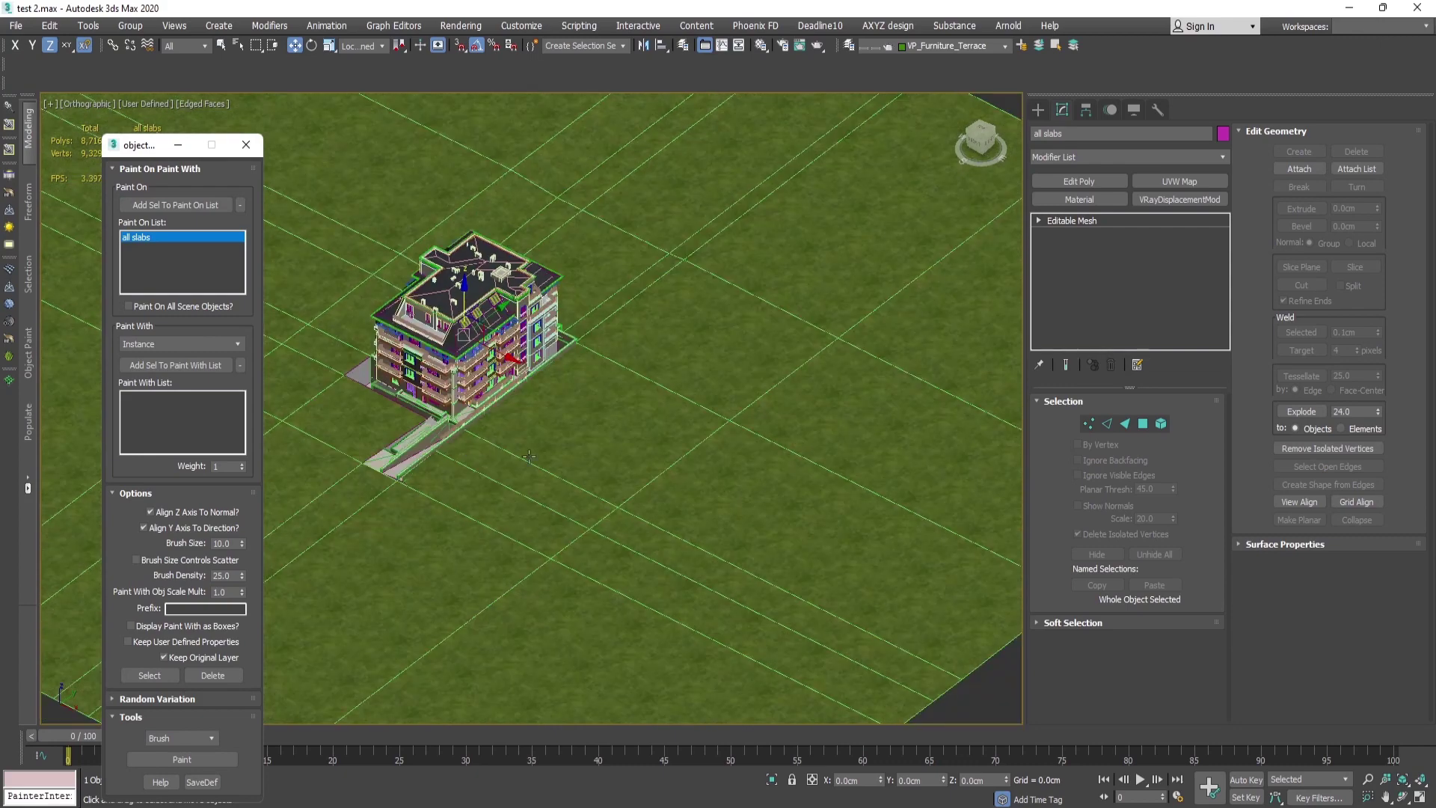
{"action": "scroll", "coordinate": [441, 321], "scroll_direction": "down", "scroll_amount": 3}
{"action": "middle_click_drag", "start_coordinate": [933, 534], "coordinate": [498, 580]}
{"action": "scroll", "coordinate": [746, 510], "scroll_direction": "up", "scroll_amount": 10}
{"action": "scroll", "coordinate": [737, 509], "scroll_direction": "up", "scroll_amount": 4}
{"action": "middle_click_drag", "start_coordinate": [752, 461], "coordinate": [719, 507]}
{"action": "left_click", "coordinate": [719, 515]}
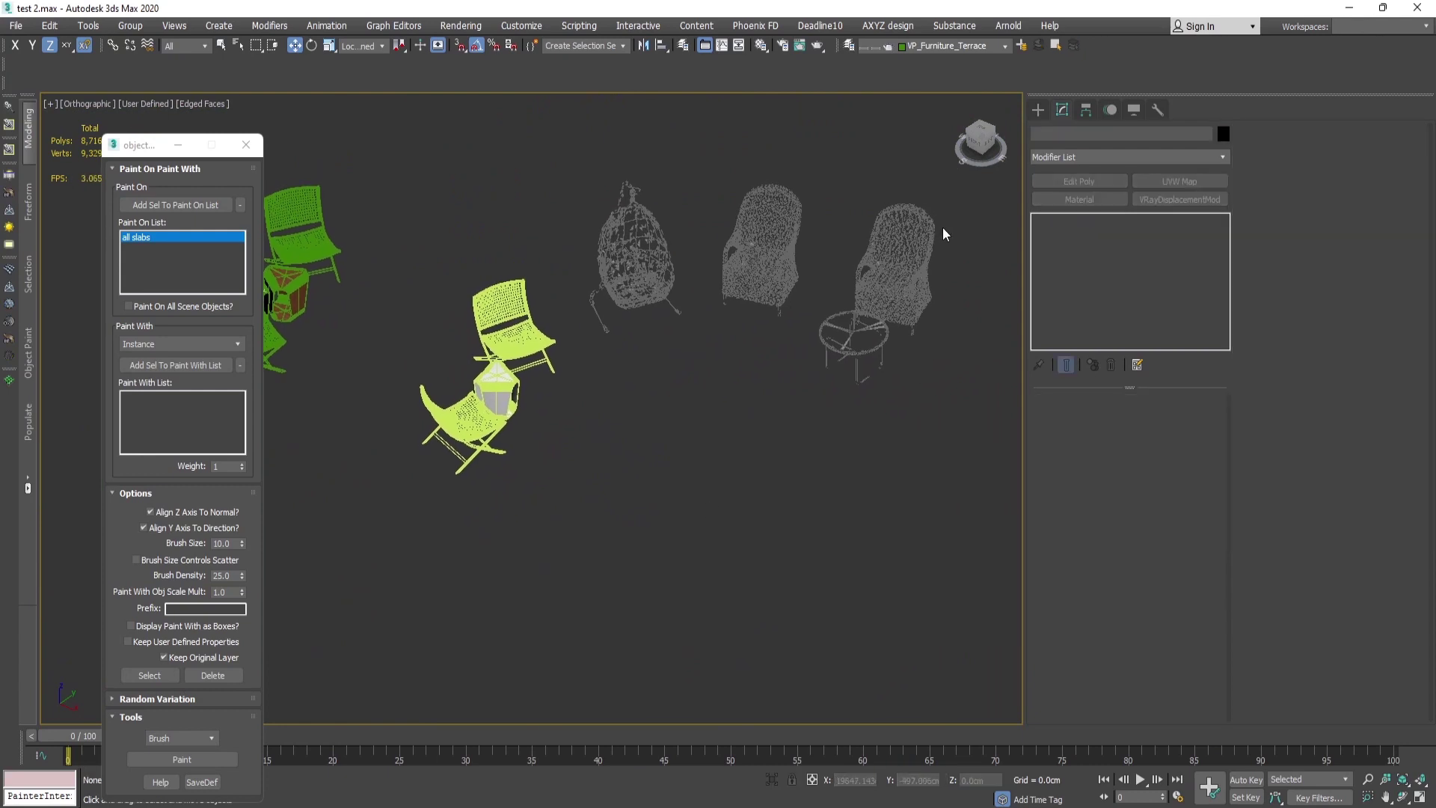
{"action": "left_click_drag", "start_coordinate": [494, 465], "coordinate": [496, 469]}
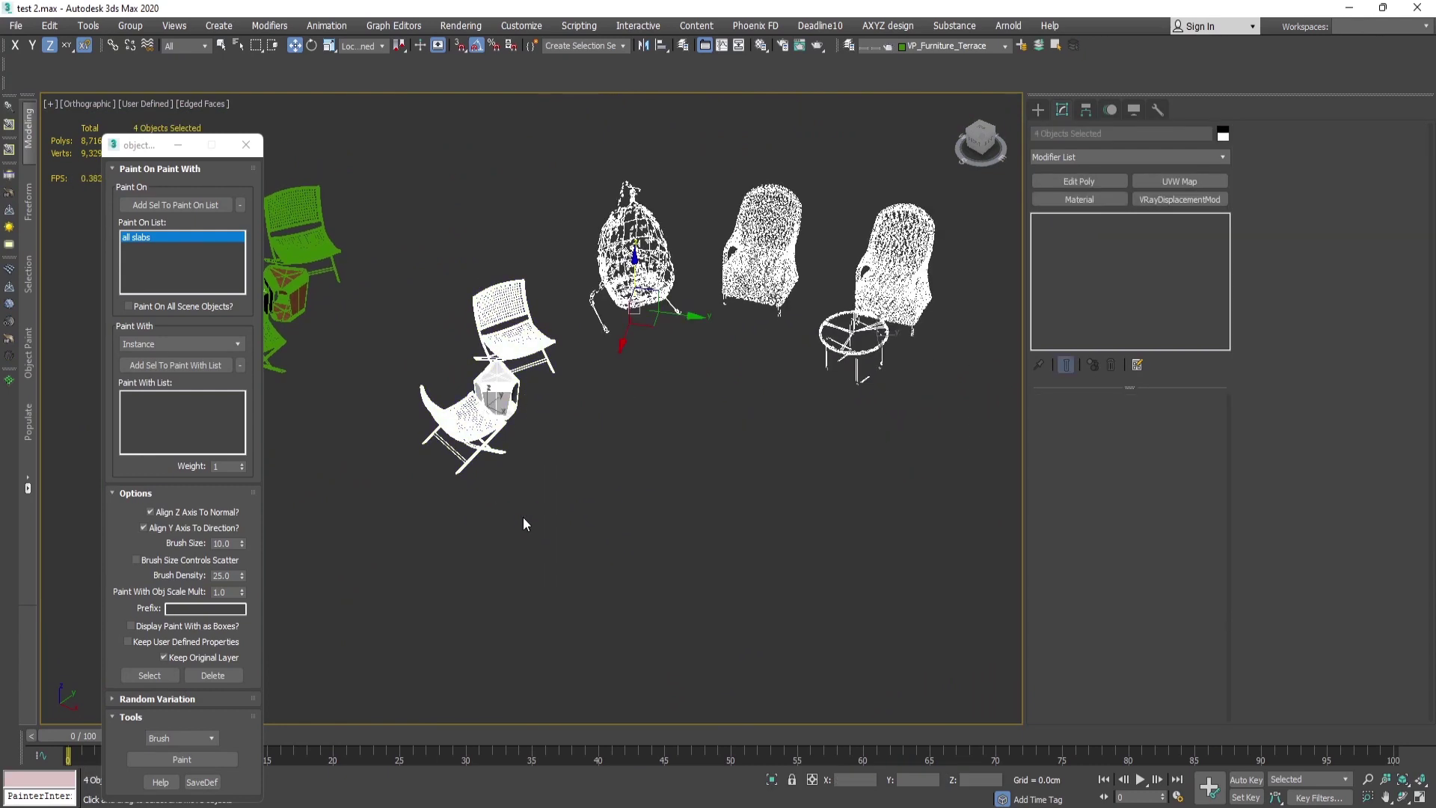
{"action": "left_click", "coordinate": [768, 454]}
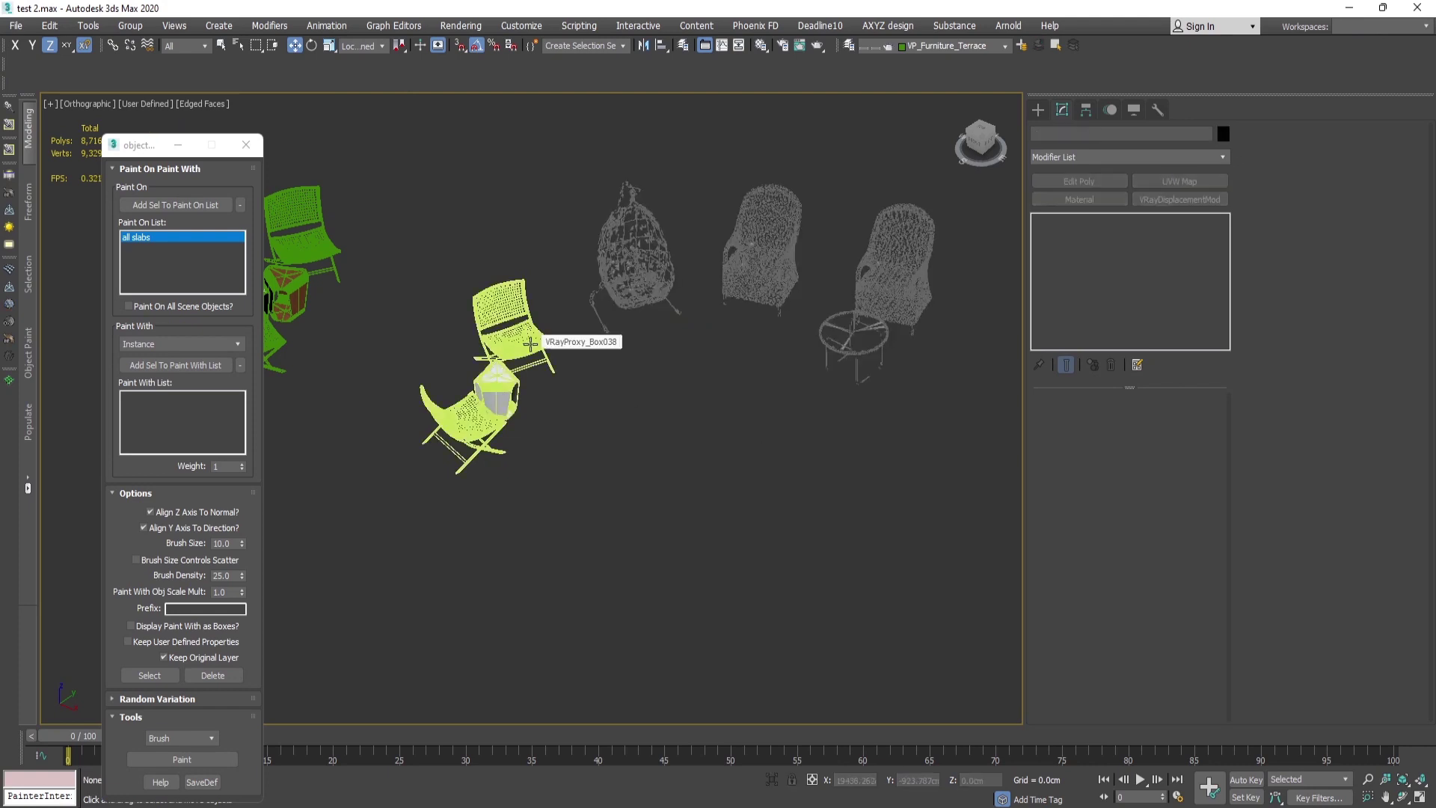
- Check the yellow folding-chair set and the wicker armchair-with-table set by selecting each proxy on its own
{"action": "left_click", "coordinate": [540, 341]}
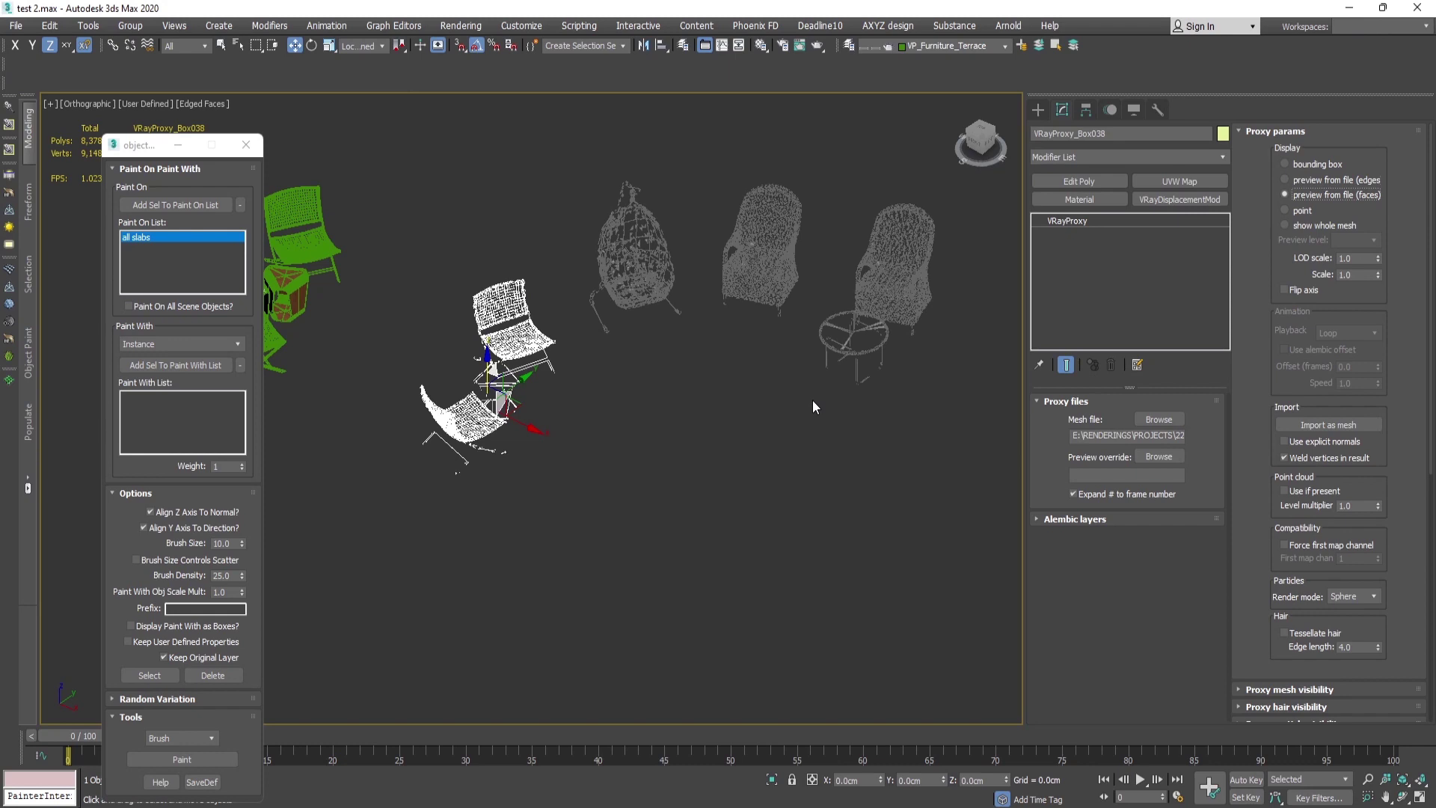
{"action": "left_click", "coordinate": [739, 309]}
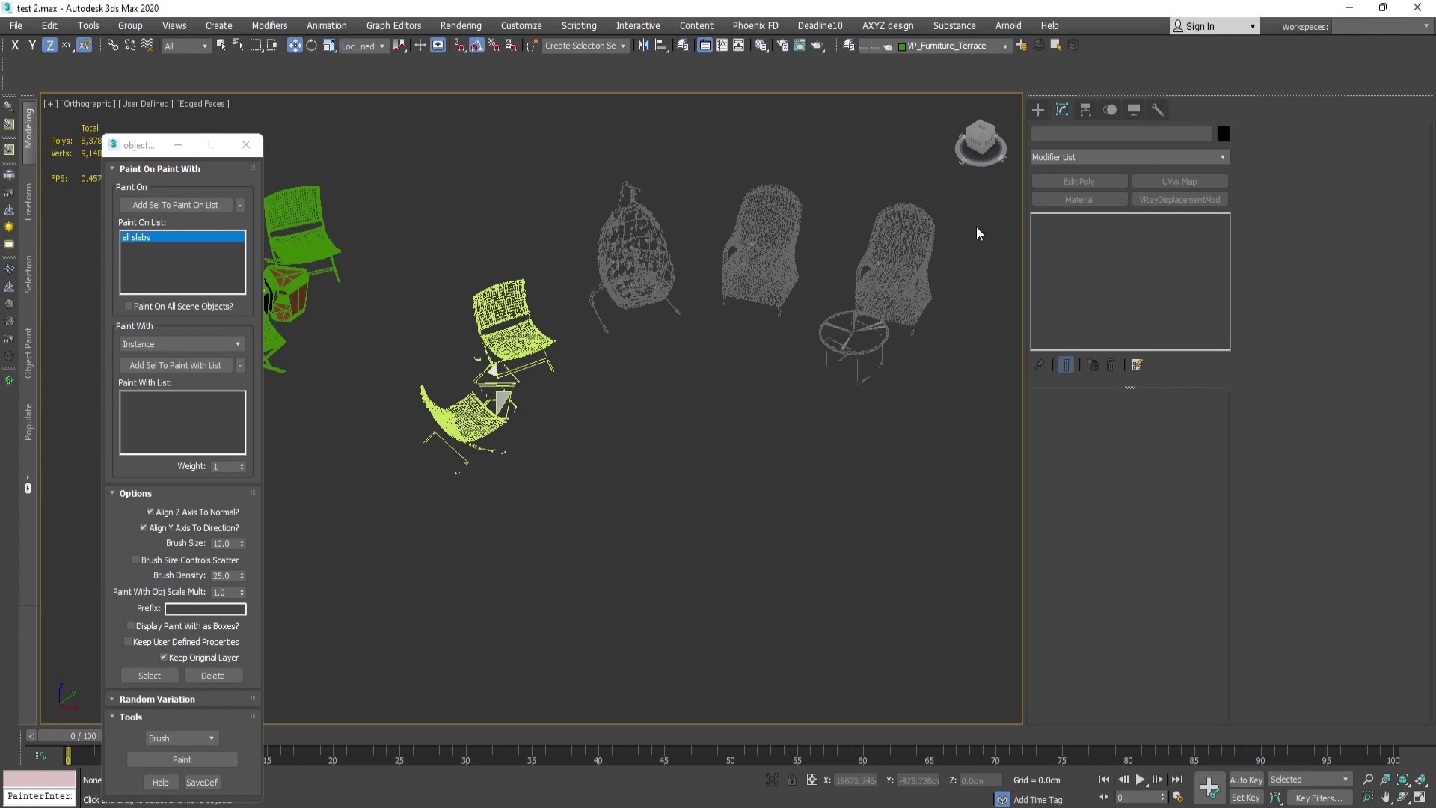
{"action": "left_click", "coordinate": [902, 285]}
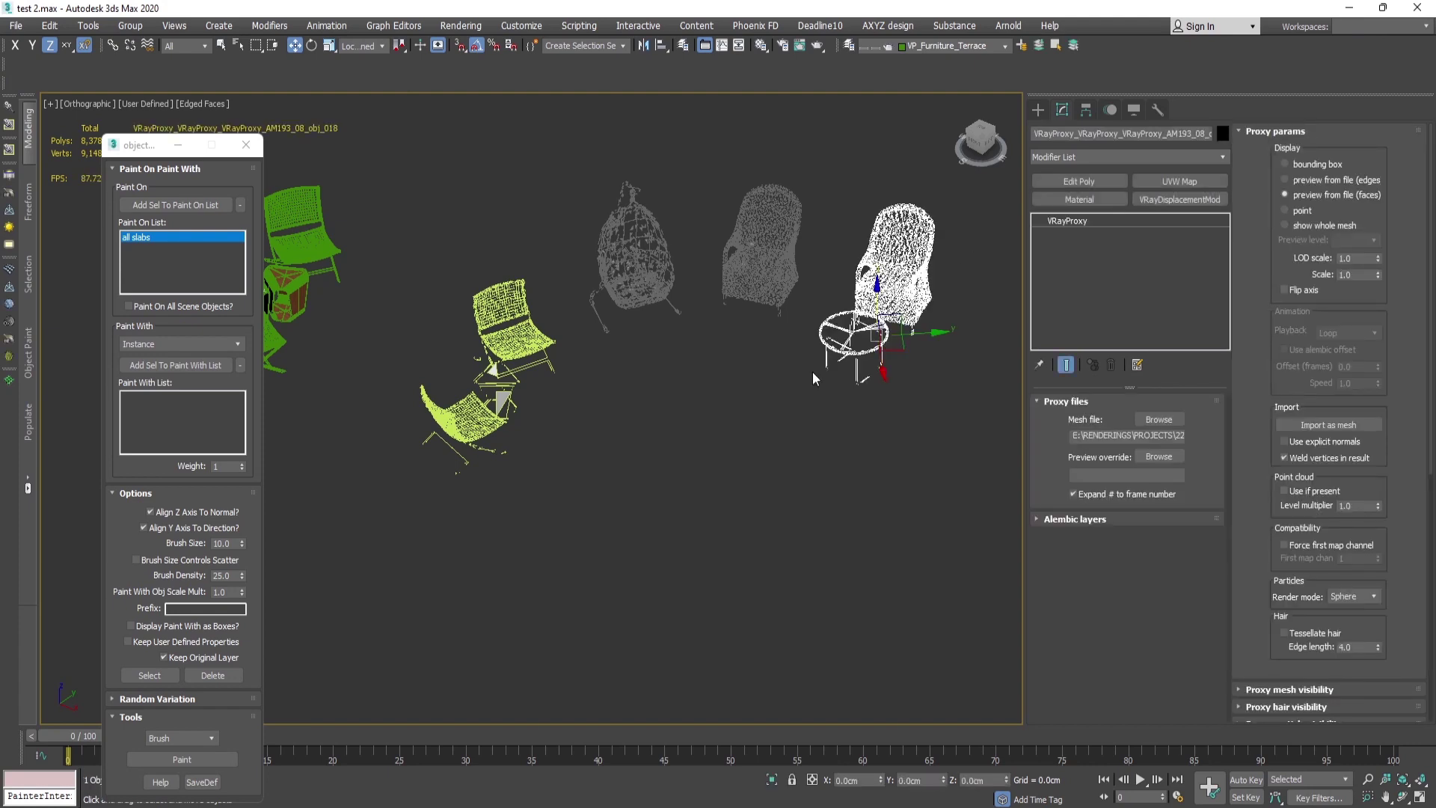
{"action": "left_click", "coordinate": [525, 330]}
{"action": "mouse_move", "coordinate": [538, 416]}
{"action": "middle_mouse_down", "text": "alt"}
{"action": "mouse_move", "coordinate": [490, 404]}
{"action": "mouse_move", "coordinate": [516, 426]}
{"action": "middle_mouse_up", "text": "alt"}
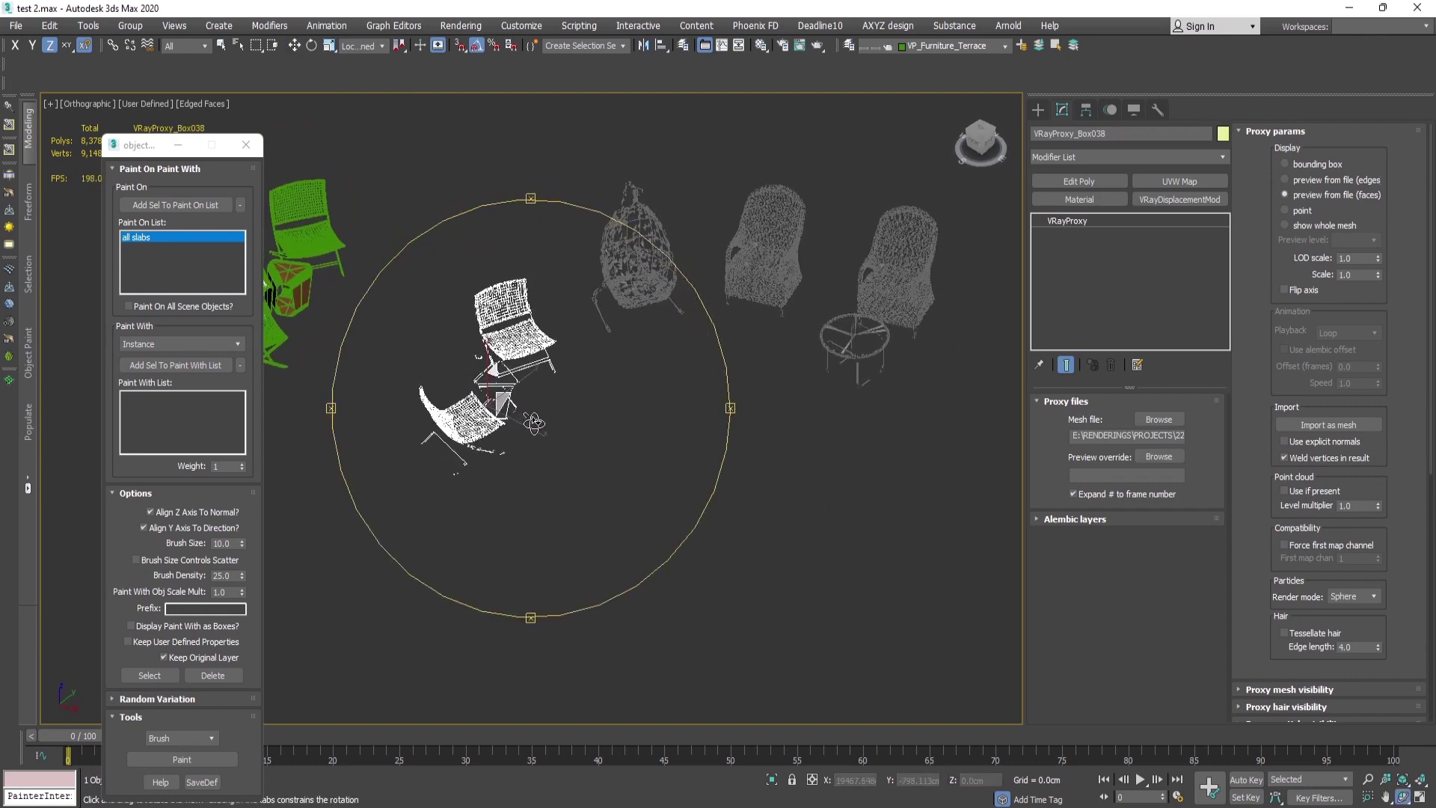
- Add the yellow folding-chair set and the three grey furniture proxies to the Paint With list, keeping the Instance mode
{"action": "left_click_drag", "start_coordinate": [695, 398], "coordinate": [505, 444]}
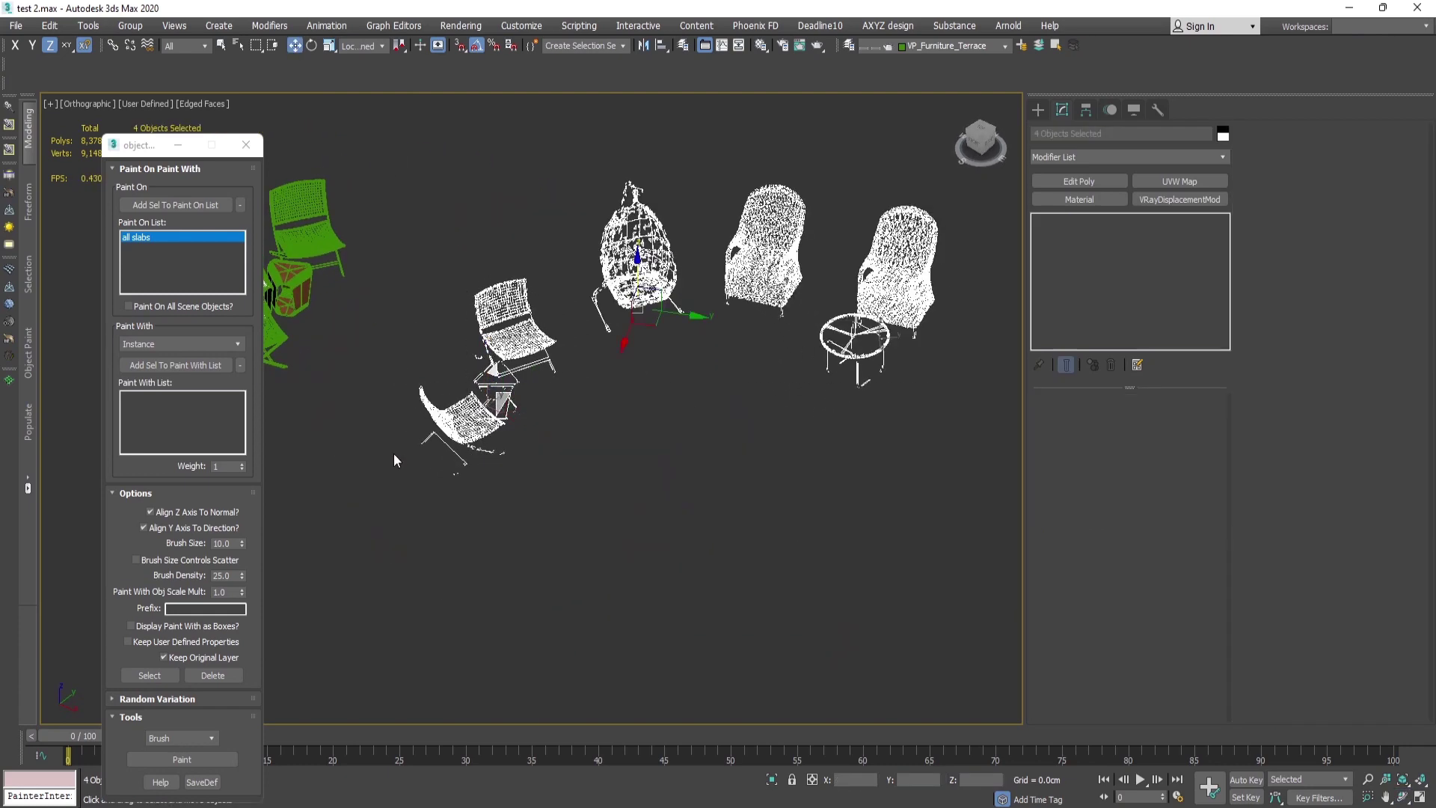
{"action": "left_click", "coordinate": [173, 366]}
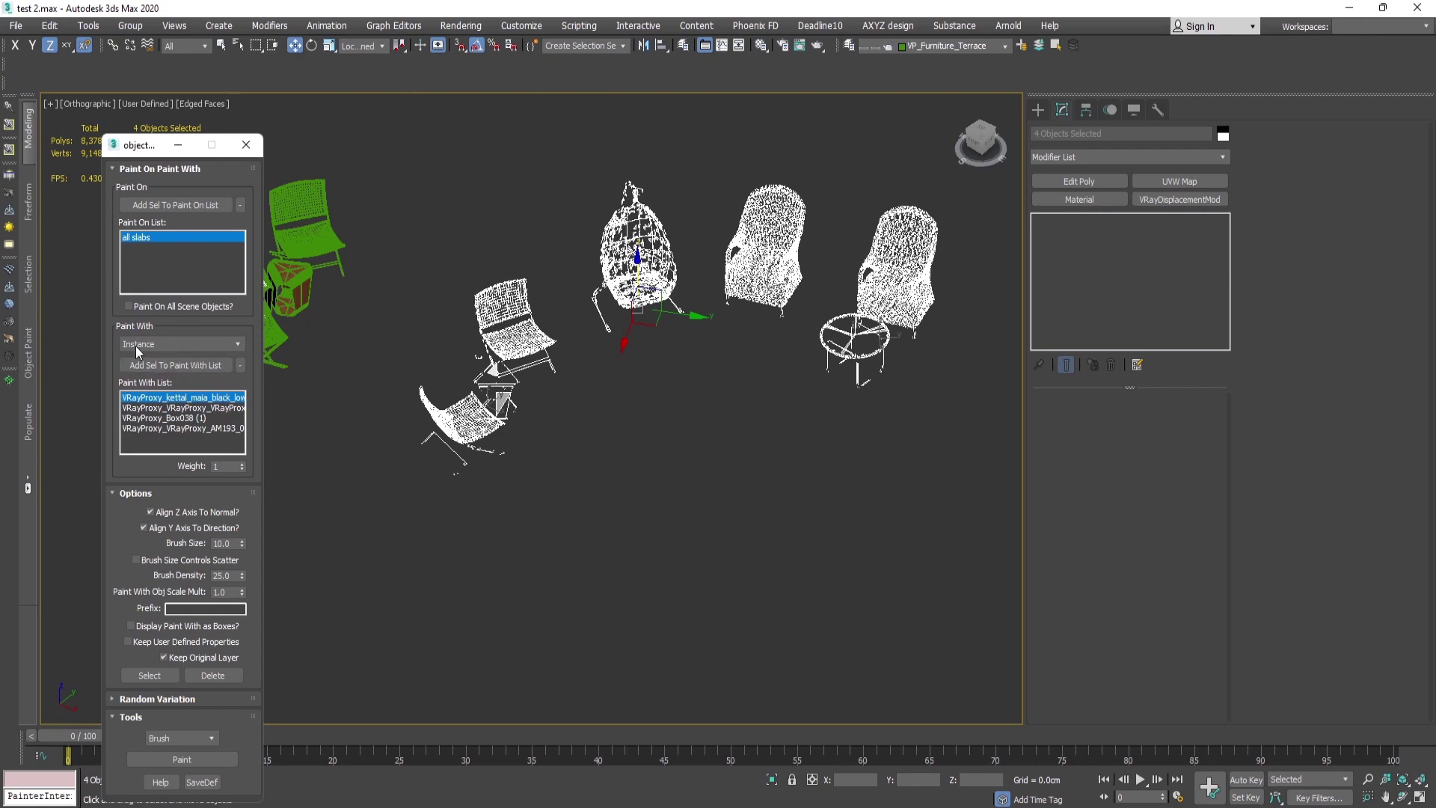
{"action": "left_click", "coordinate": [138, 346]}
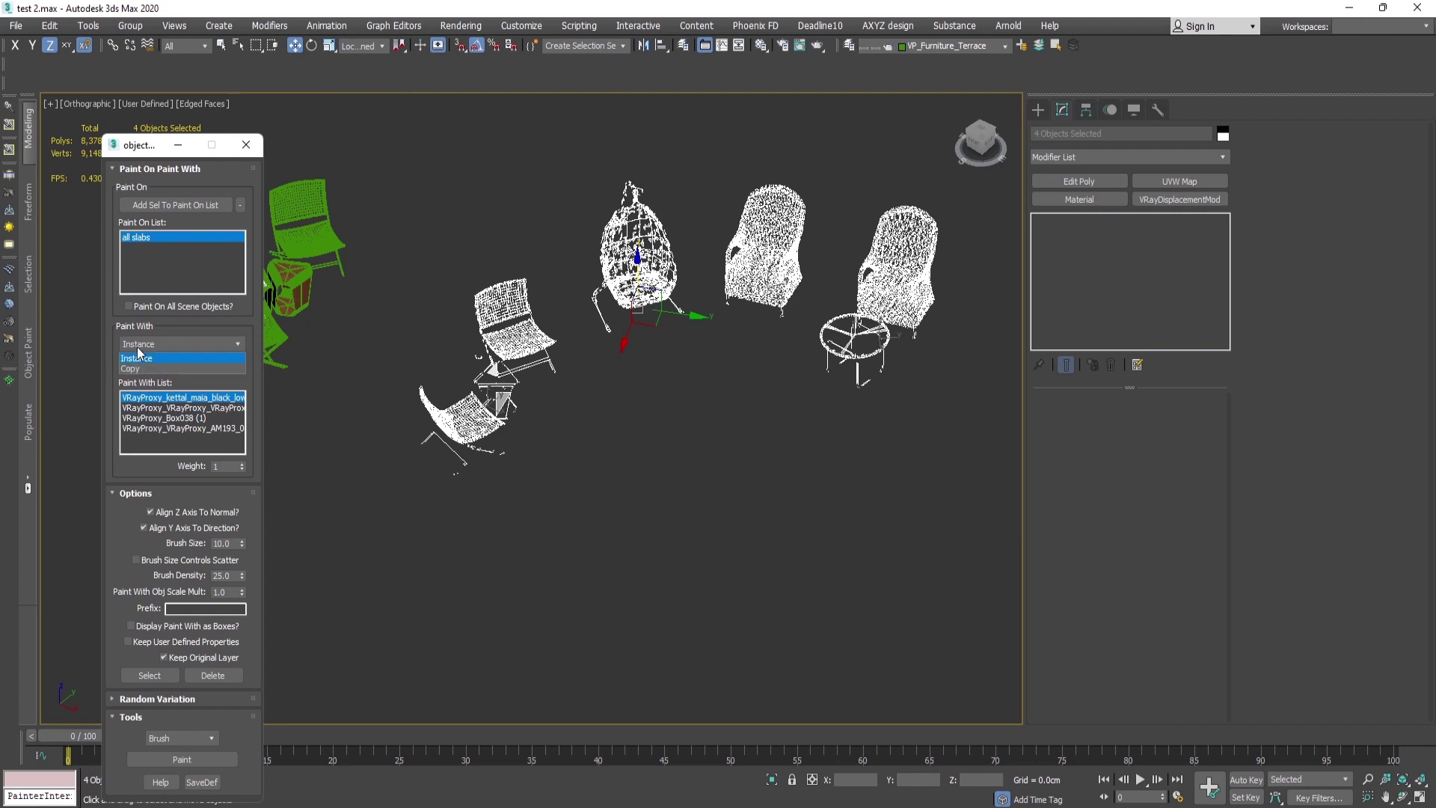
{"action": "left_click", "coordinate": [179, 326]}
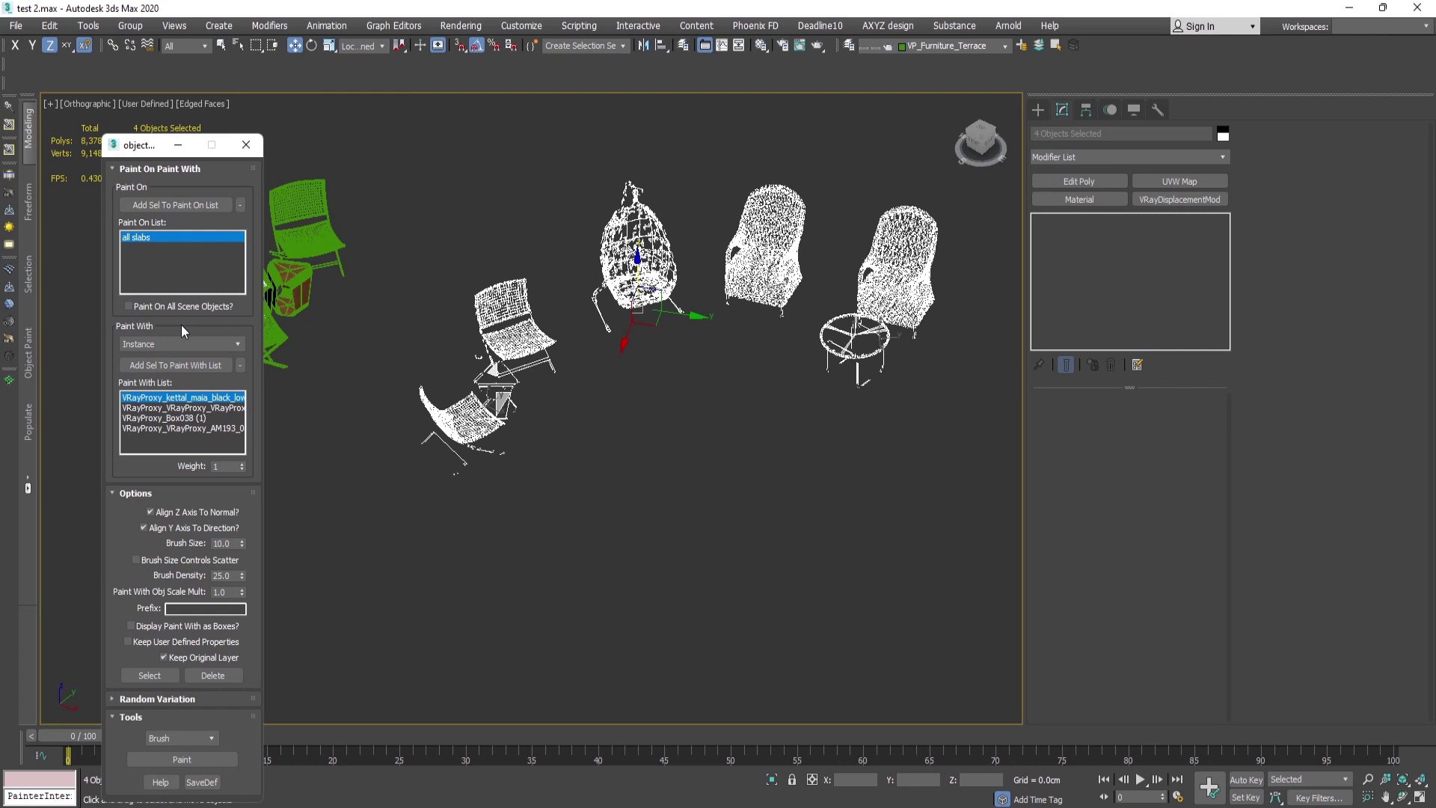
- Inspect the hanging chair, the single wicker armchair and the yellow folding-chair set individually from different angles
{"action": "left_click", "coordinate": [698, 450]}
{"action": "left_click", "coordinate": [641, 298]}
{"action": "middle_click_drag", "start_coordinate": [624, 365], "coordinate": [579, 342], "text": "alt"}
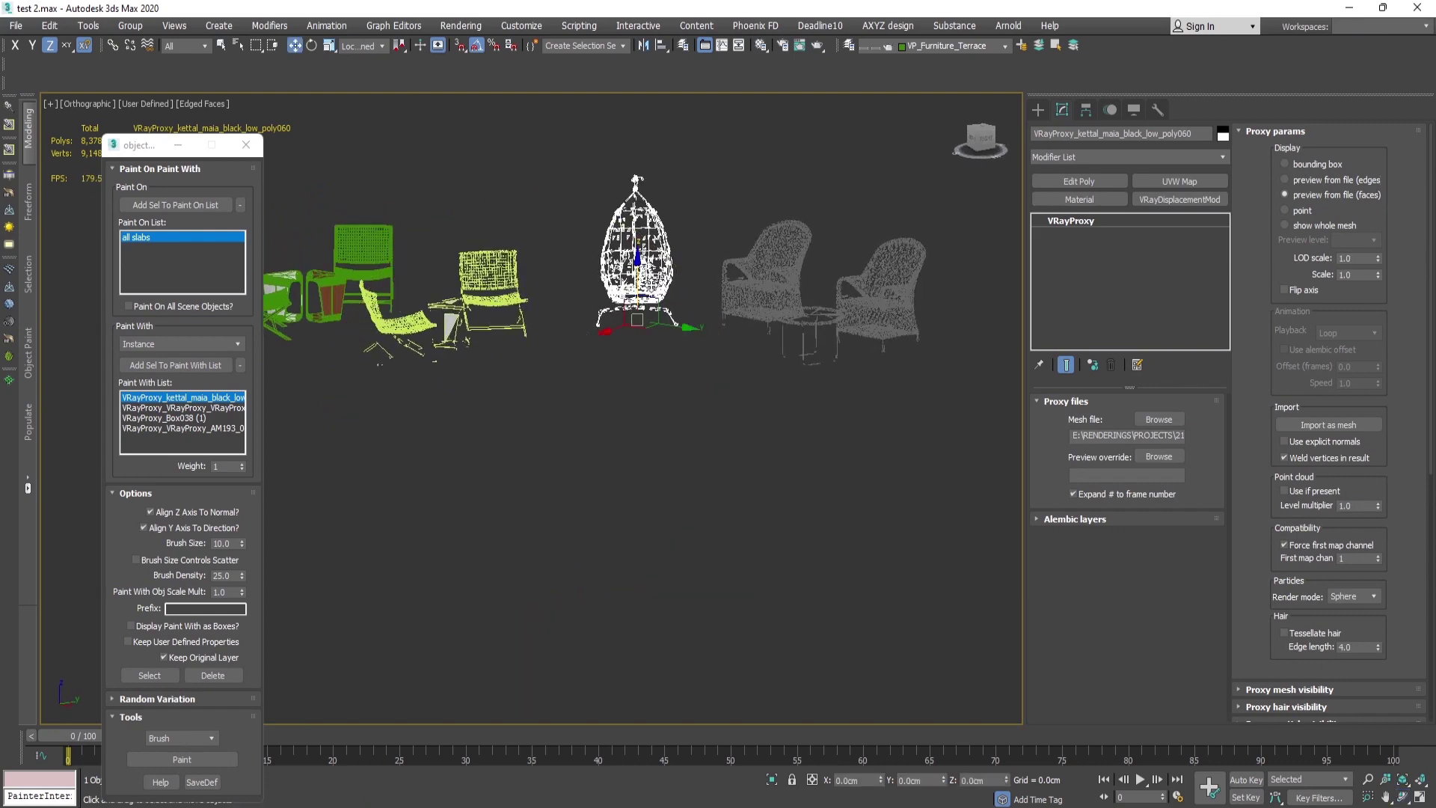
{"action": "left_click", "coordinate": [772, 308]}
{"action": "middle_click_drag", "start_coordinate": [635, 404], "coordinate": [577, 429], "text": "alt"}
{"action": "left_click", "coordinate": [505, 356]}
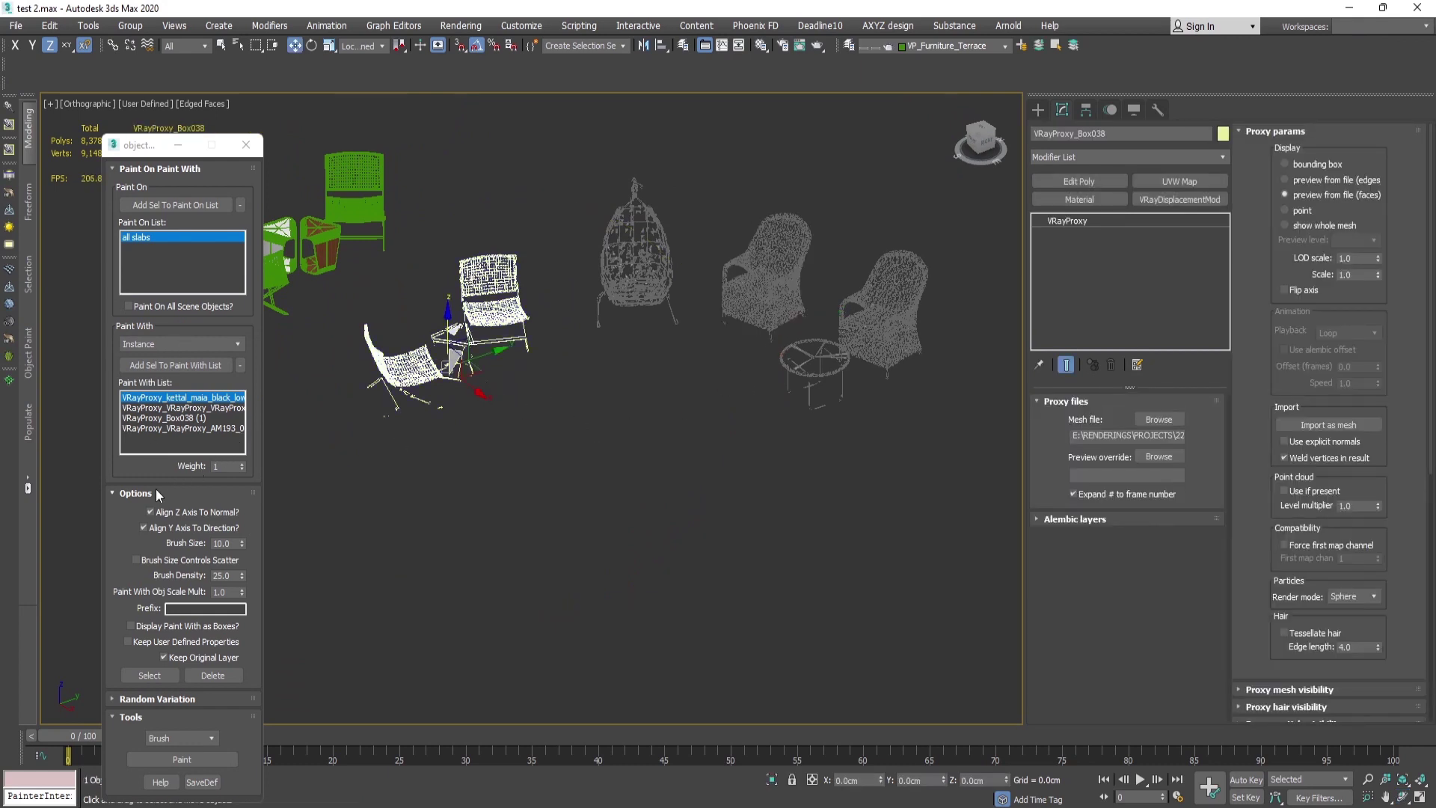
- Disable the random scale variation for the painted objects
{"action": "left_click", "coordinate": [135, 493]}
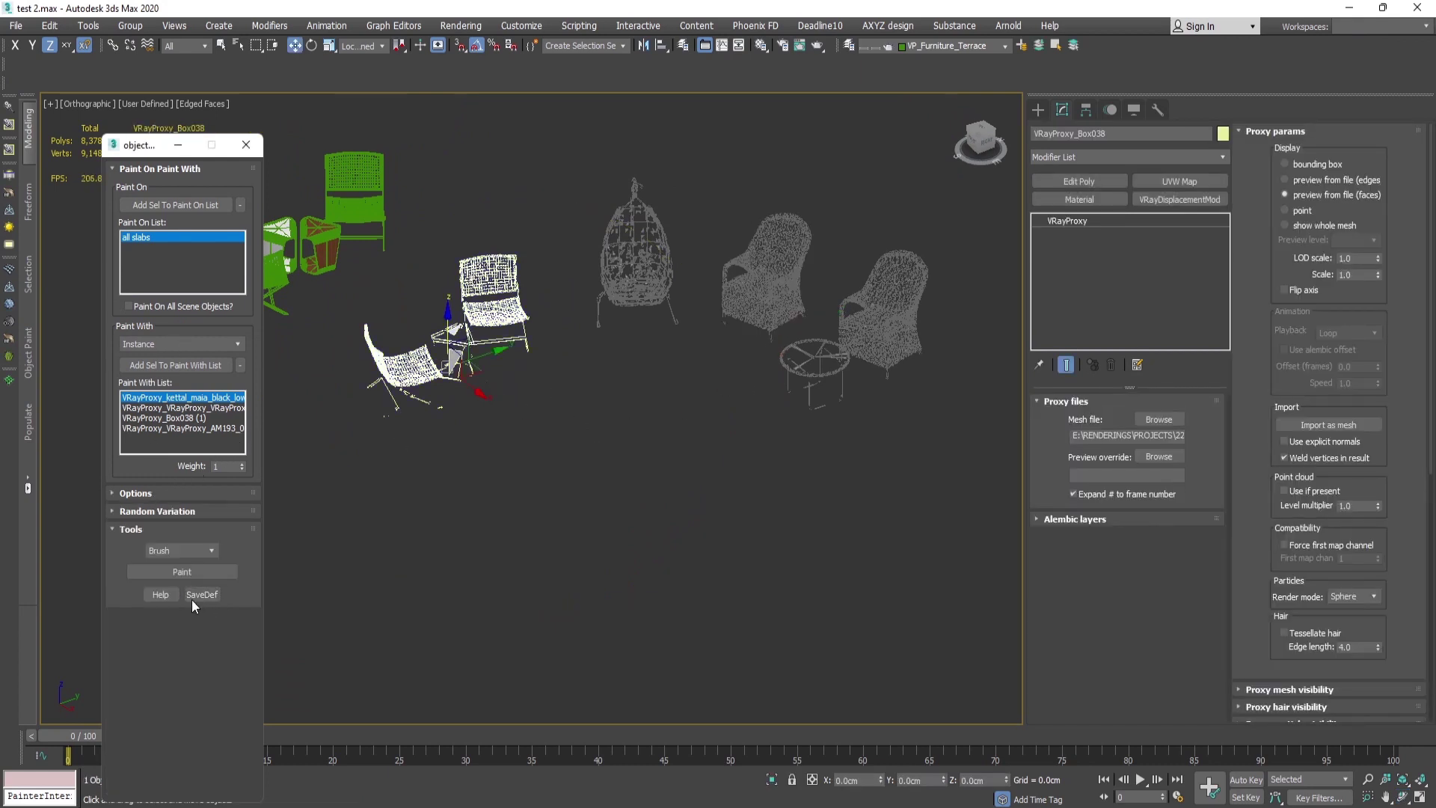
{"action": "left_click", "coordinate": [150, 512]}
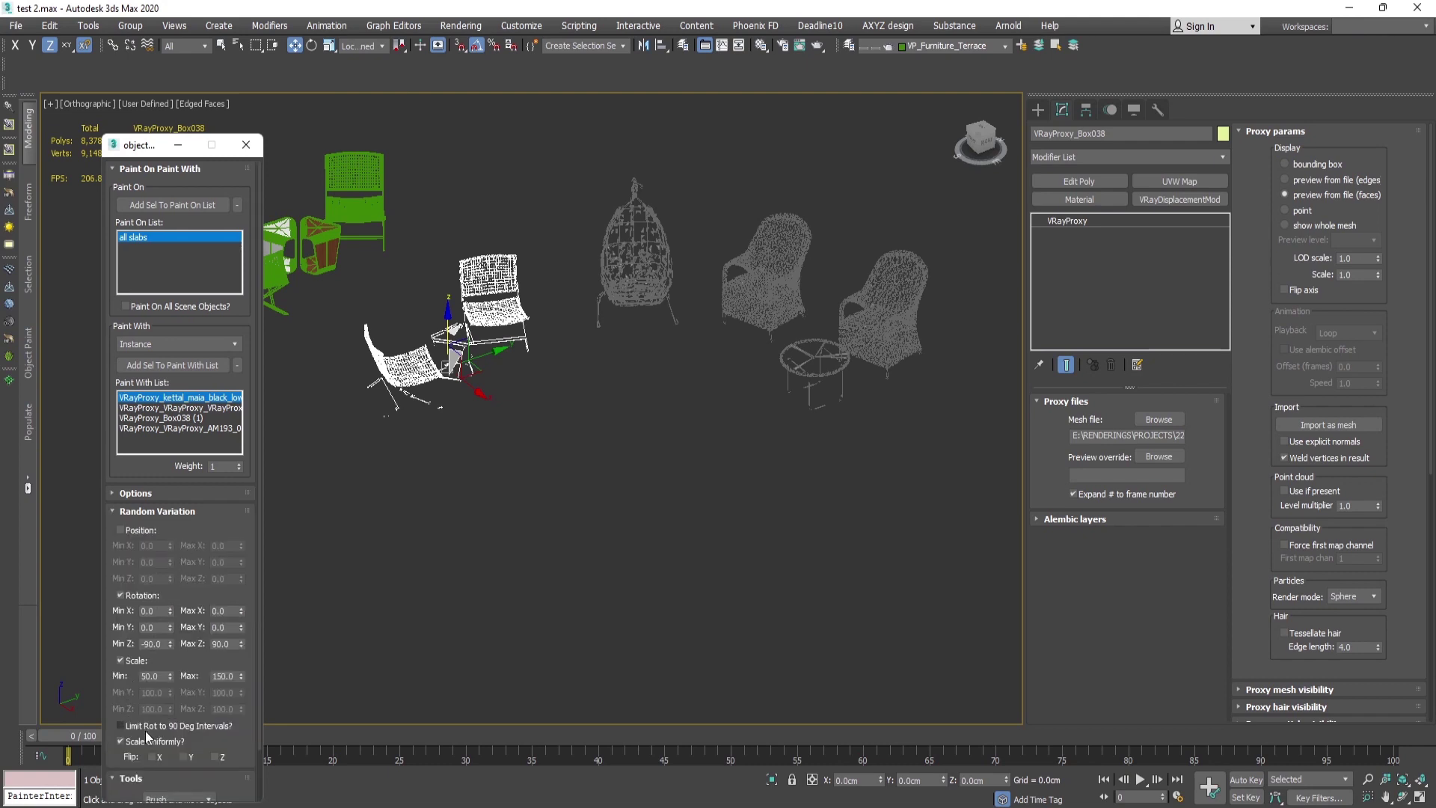
{"action": "scroll", "coordinate": [108, 658], "scroll_direction": "down", "scroll_amount": 2}
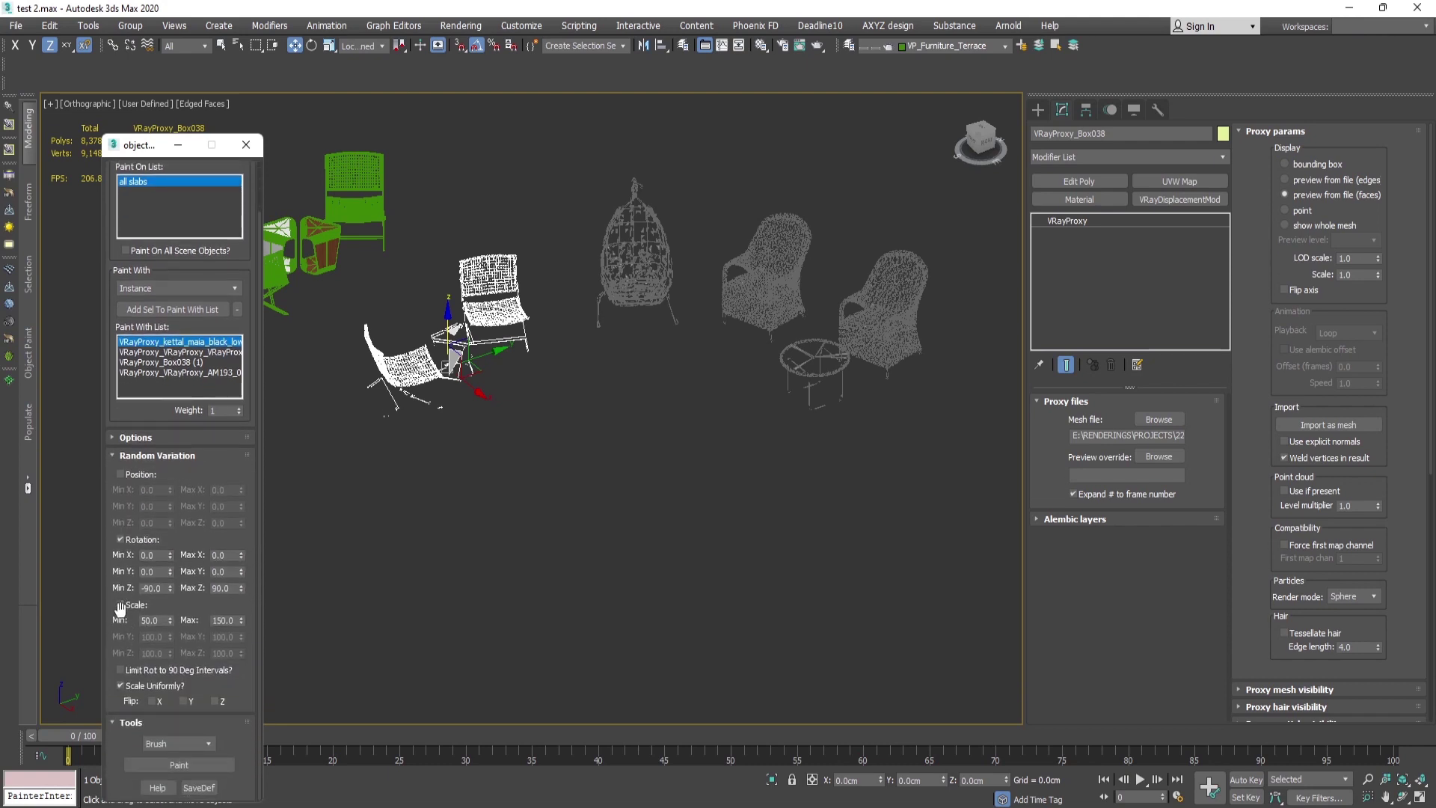
{"action": "left_click", "coordinate": [120, 605]}
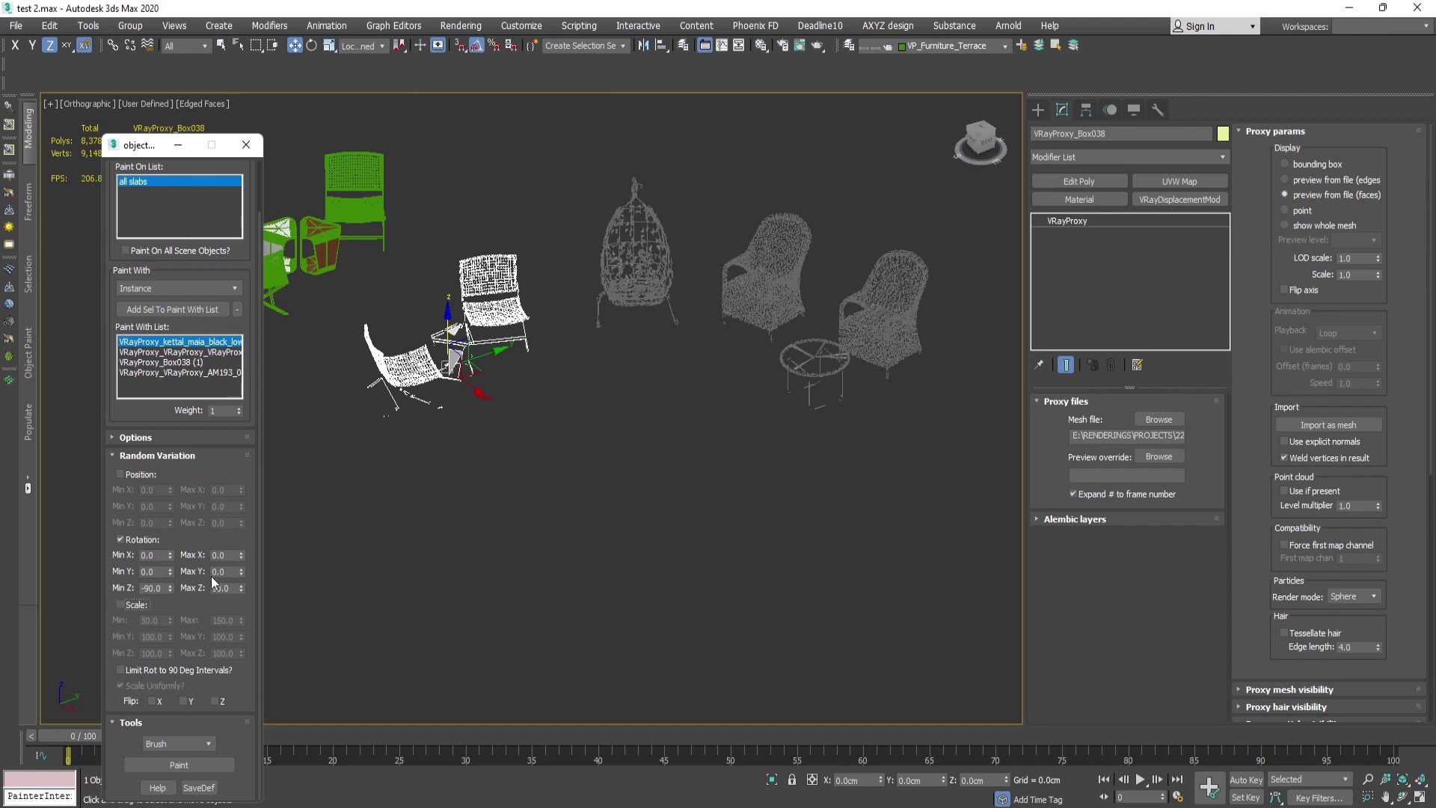
{"action": "left_click", "coordinate": [172, 457]}
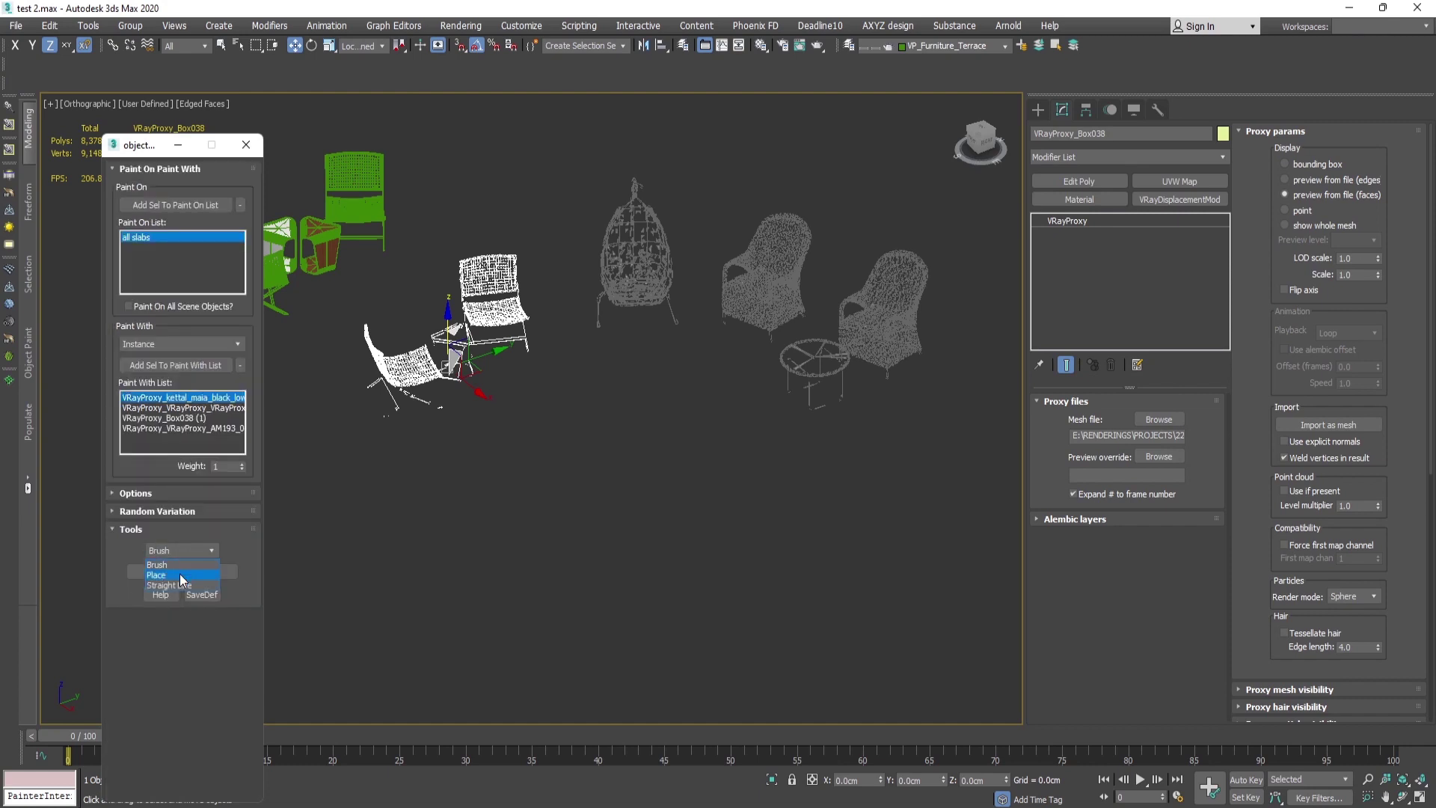
- Switch the paint tool to Place mode and place a wicker armchair-with-table set at the far end of the roof terrace
{"action": "left_click", "coordinate": [179, 575]}
{"action": "scroll", "coordinate": [742, 529], "scroll_direction": "down", "scroll_amount": 12}
{"action": "middle_click_drag", "start_coordinate": [740, 527], "coordinate": [686, 467], "text": "alt"}
{"action": "scroll", "coordinate": [686, 465], "scroll_direction": "down", "scroll_amount": 2}
{"action": "scroll", "coordinate": [673, 390], "scroll_direction": "up", "scroll_amount": 12}
{"action": "mouse_move", "coordinate": [636, 338]}
{"action": "middle_mouse_down"}
{"action": "mouse_move", "coordinate": [553, 440]}
{"action": "mouse_move", "coordinate": [582, 449]}
{"action": "middle_mouse_up"}
{"action": "left_click", "coordinate": [187, 571]}
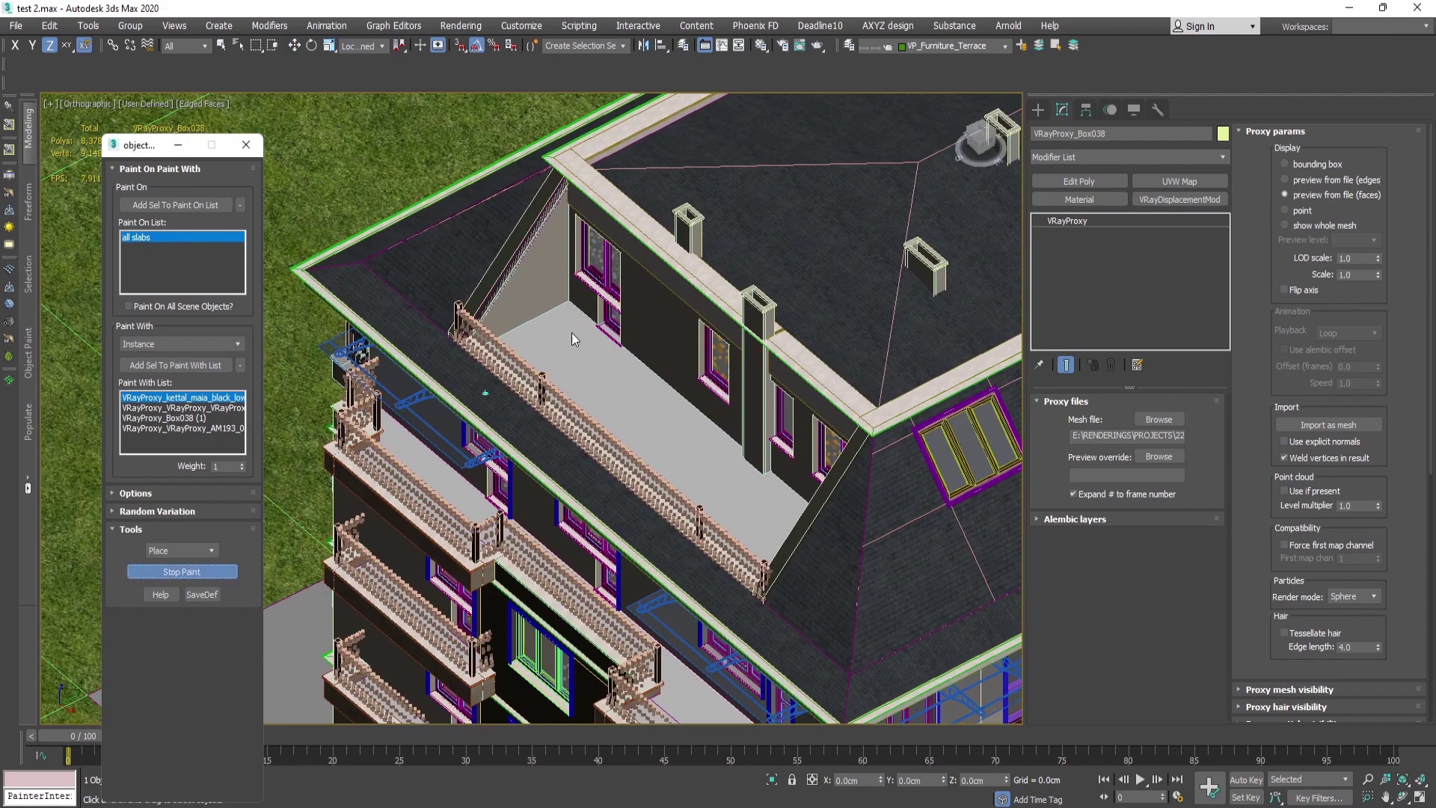
{"action": "scroll", "coordinate": [572, 334], "scroll_direction": "up", "scroll_amount": 6}
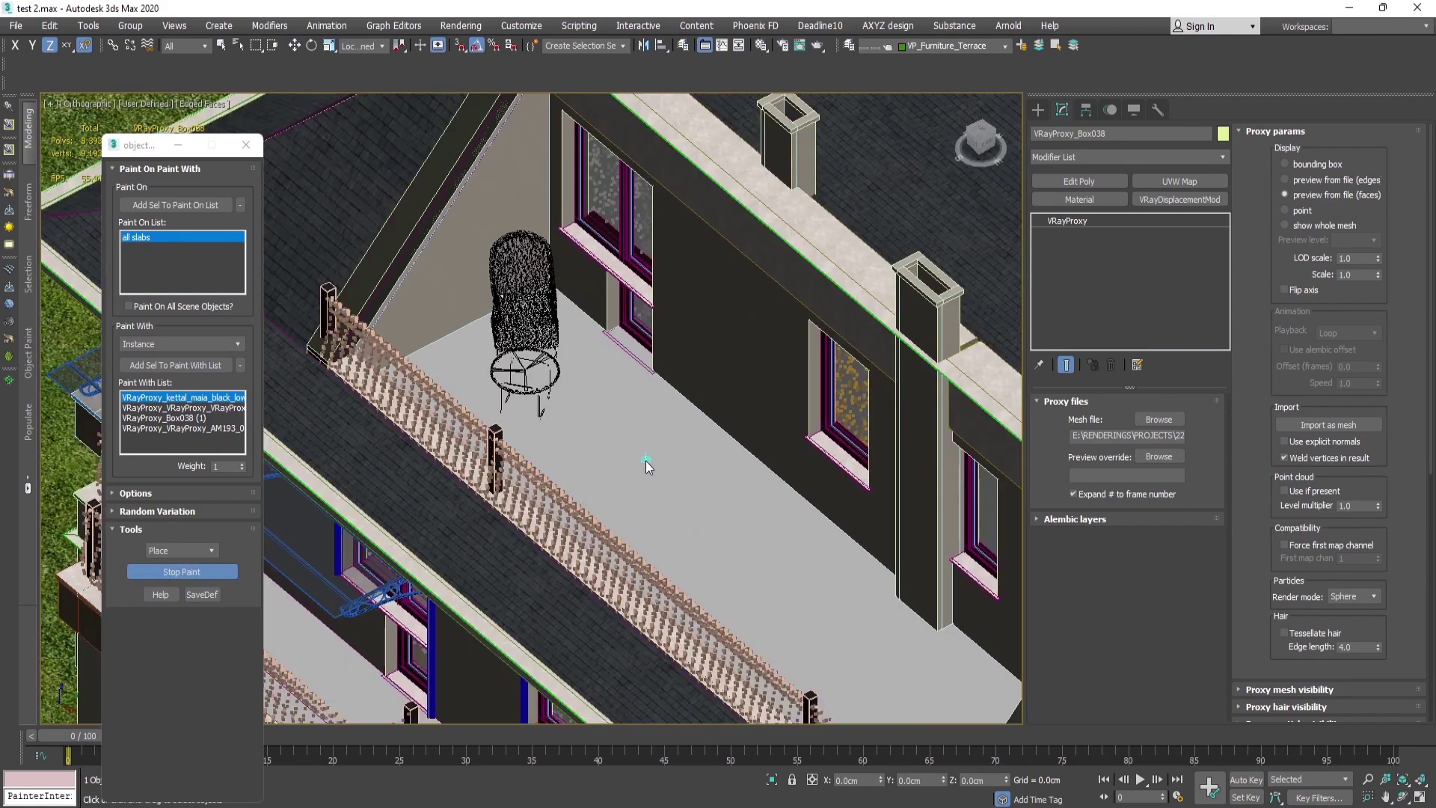
- Try random furniture placements in the middle and near end of the roof terrace, undoing each one
{"action": "left_click", "coordinate": [645, 463]}
{"action": "scroll", "coordinate": [765, 541], "scroll_direction": "down", "scroll_amount": 2}
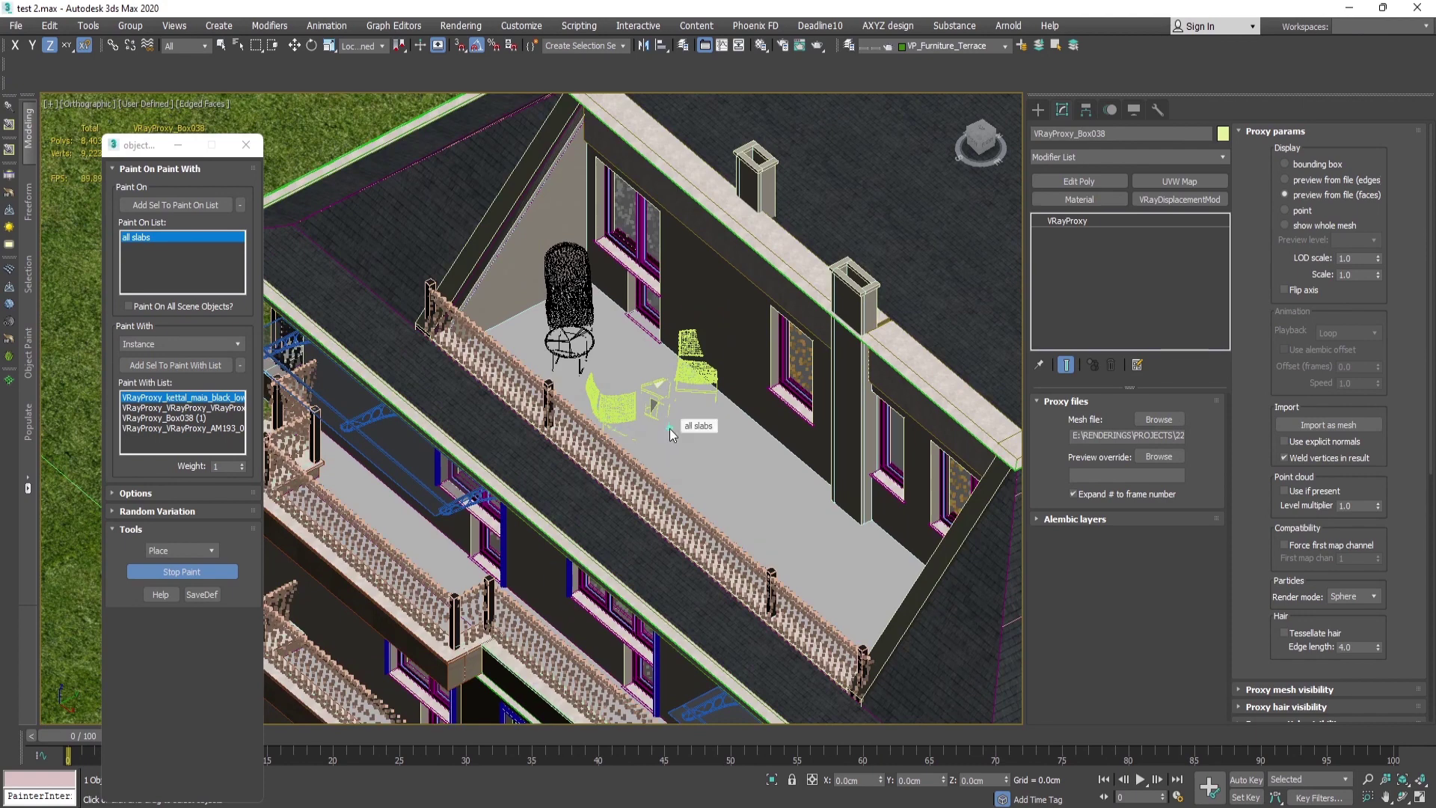
{"action": "key", "text": "ctrl+z"}
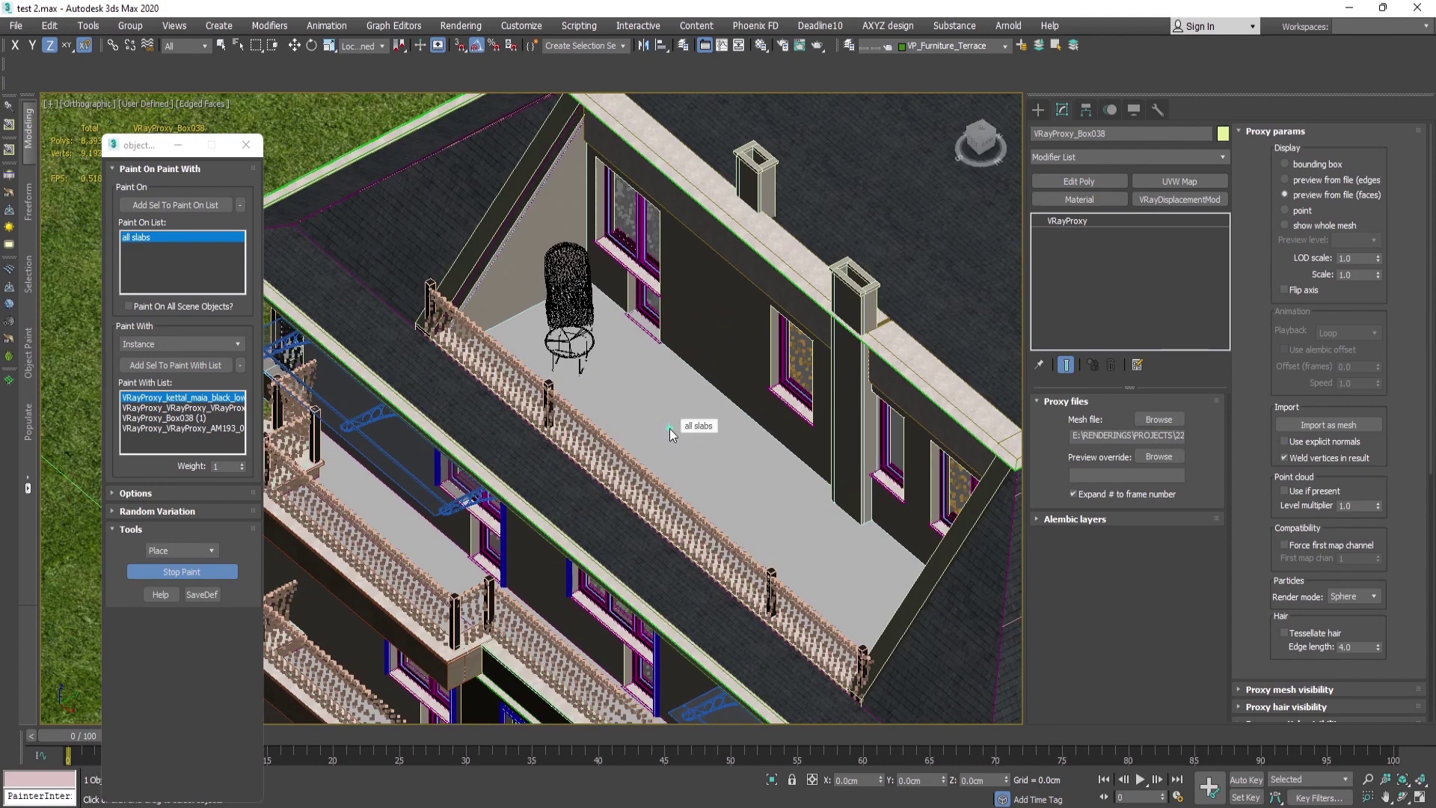
{"action": "left_click", "coordinate": [643, 424]}
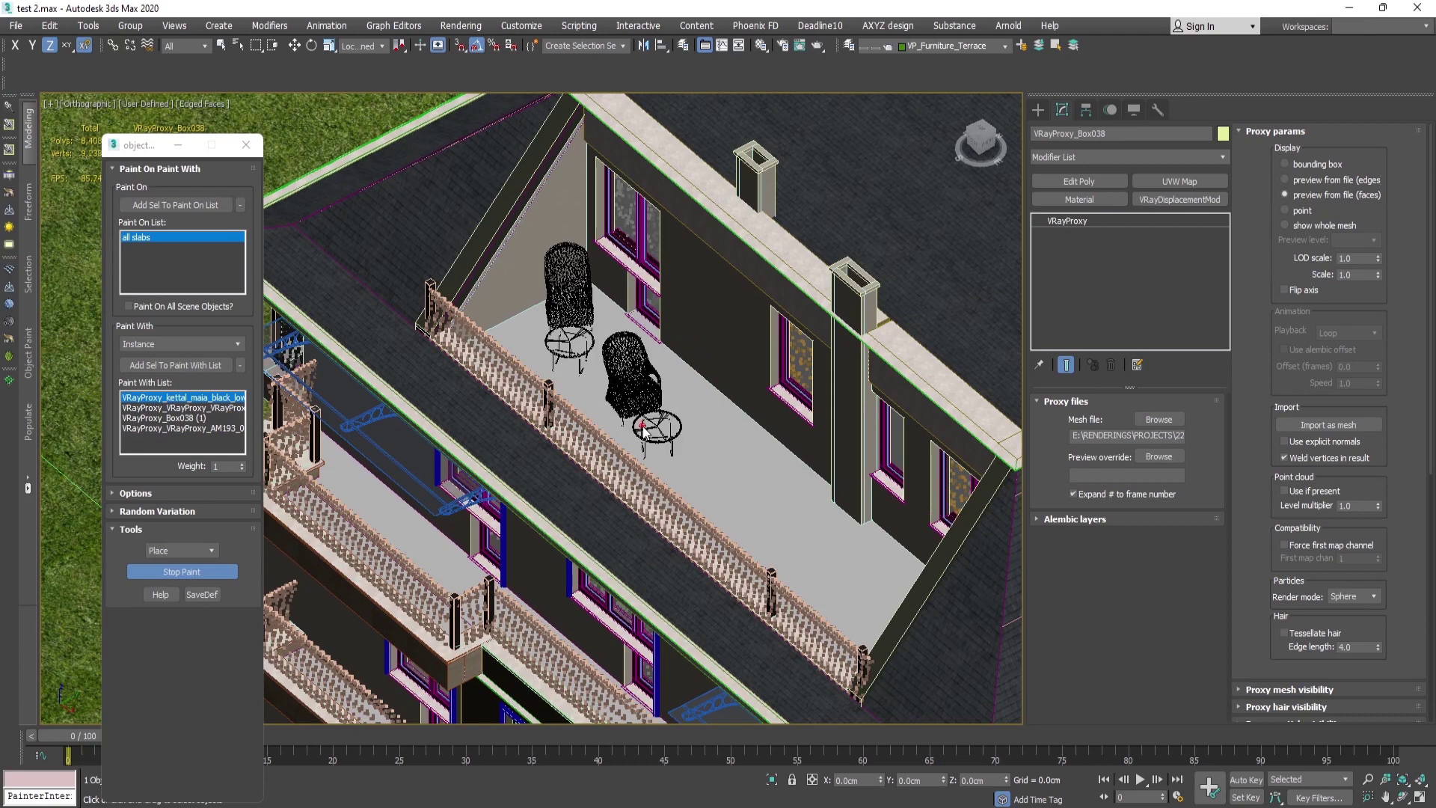
{"action": "key", "text": "ctrl+z"}
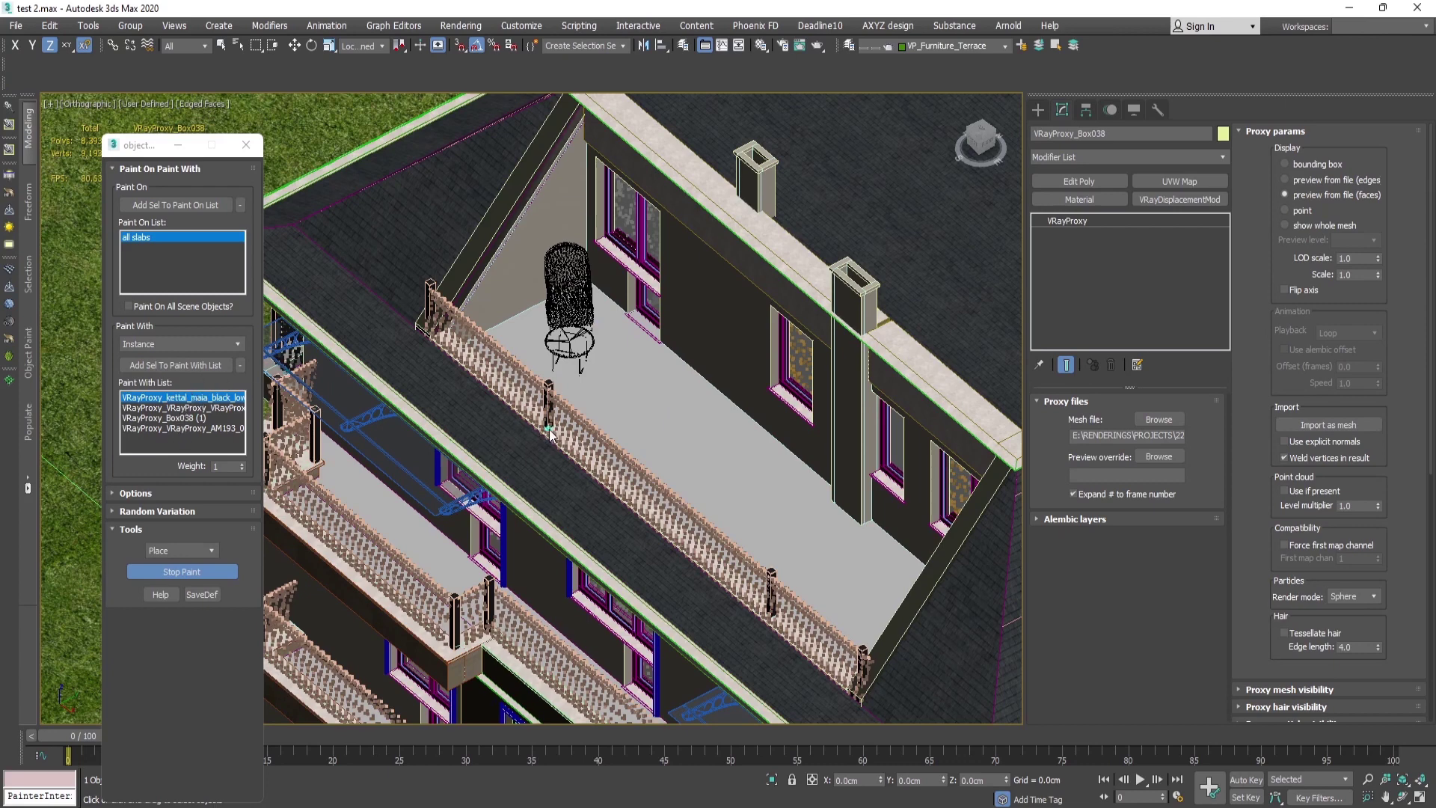
{"action": "middle_click_drag", "start_coordinate": [850, 524], "coordinate": [843, 499]}
{"action": "left_click", "coordinate": [751, 510]}
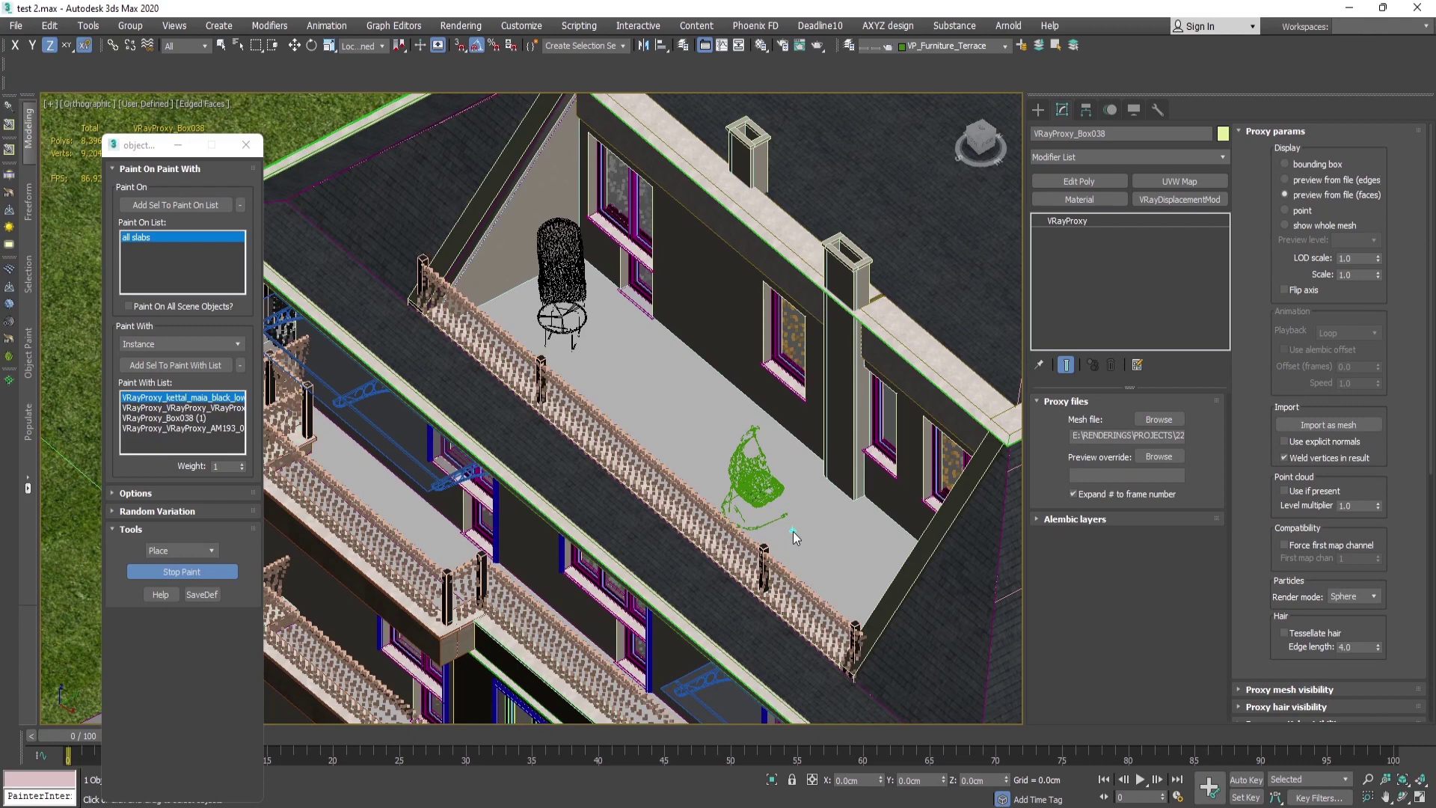
{"action": "left_click", "coordinate": [814, 545]}
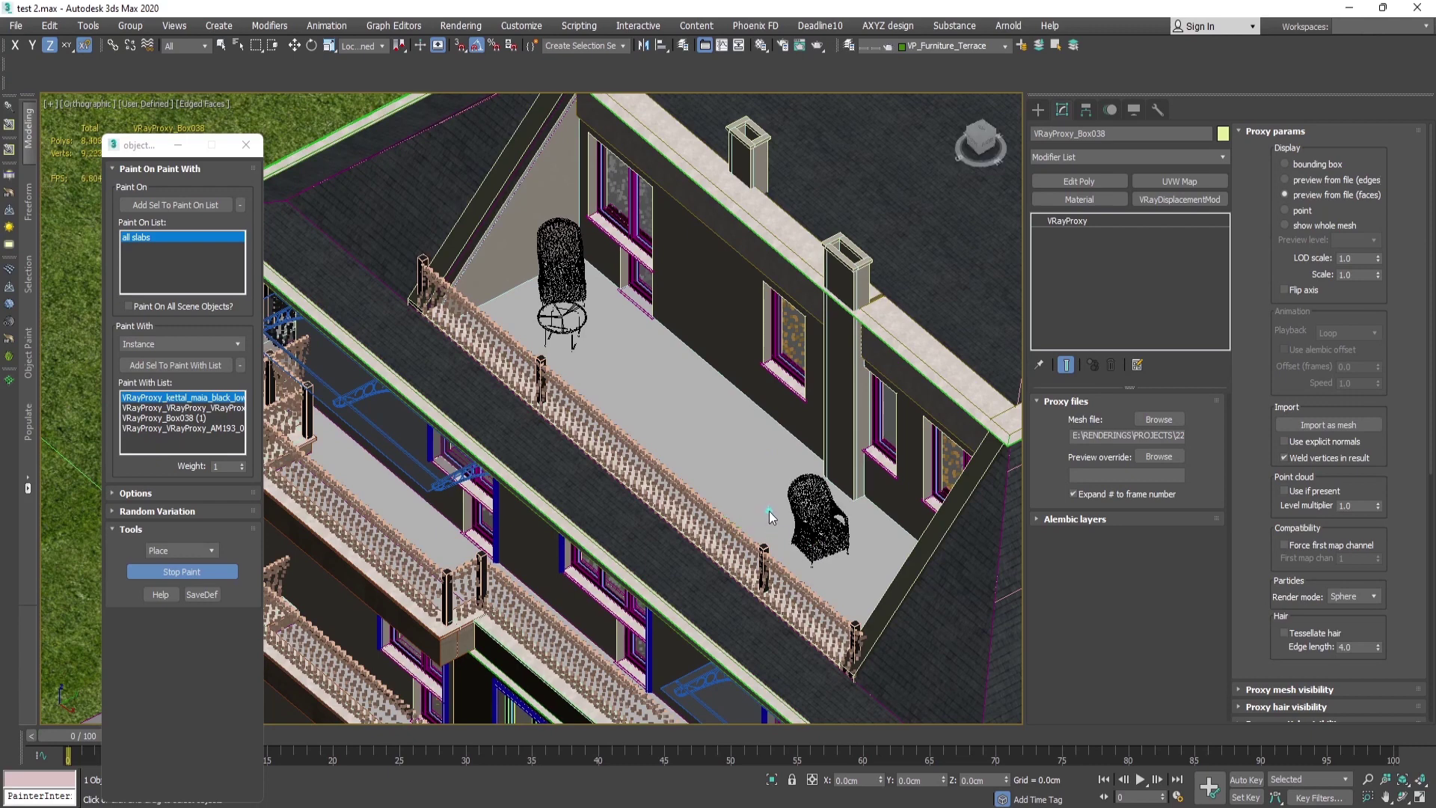
{"action": "key", "text": "ctrl+z"}
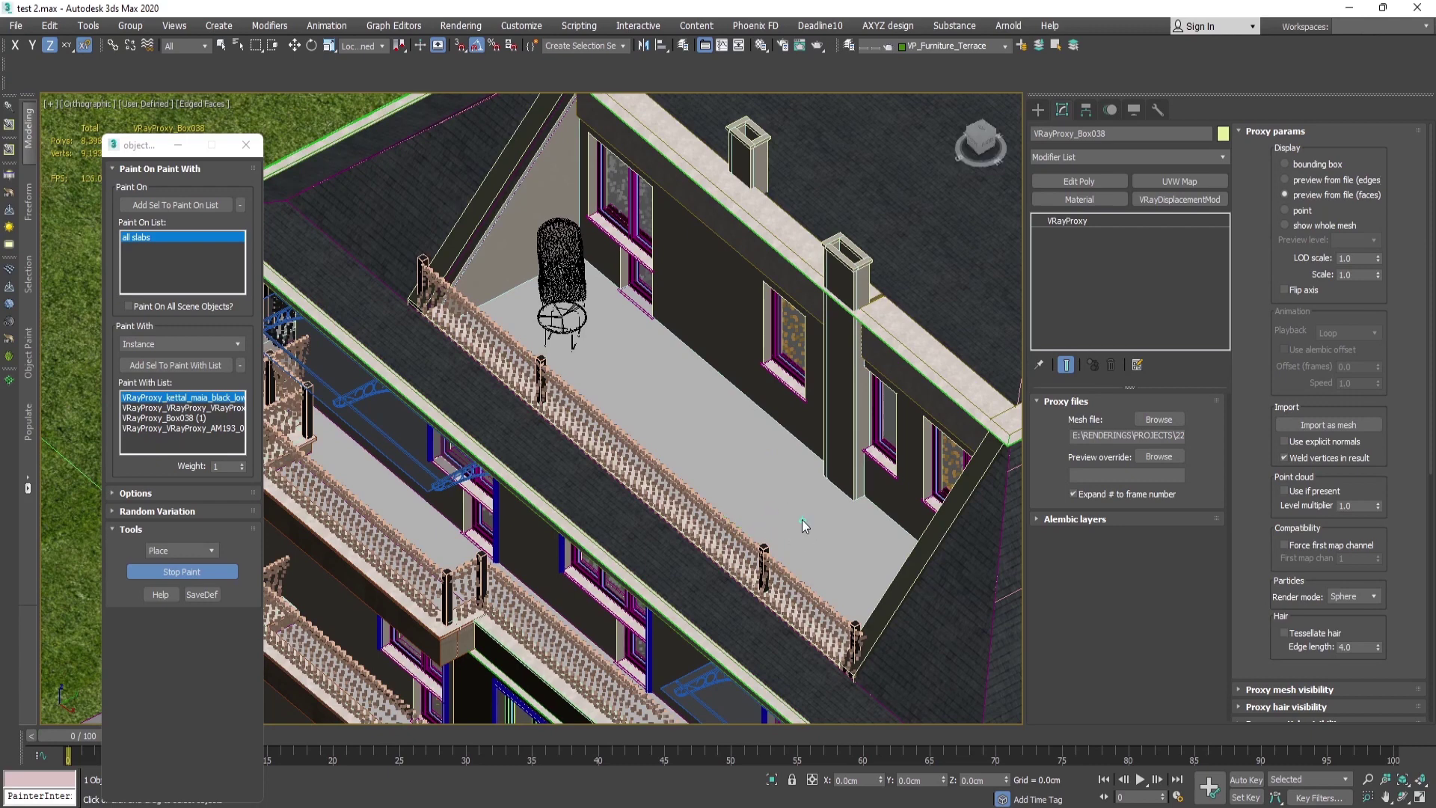
- Place a wicker armchair-with-table set mid-terrace and two hanging chairs at the near end of the roof terrace, and stop painting
{"action": "left_click", "coordinate": [658, 388]}
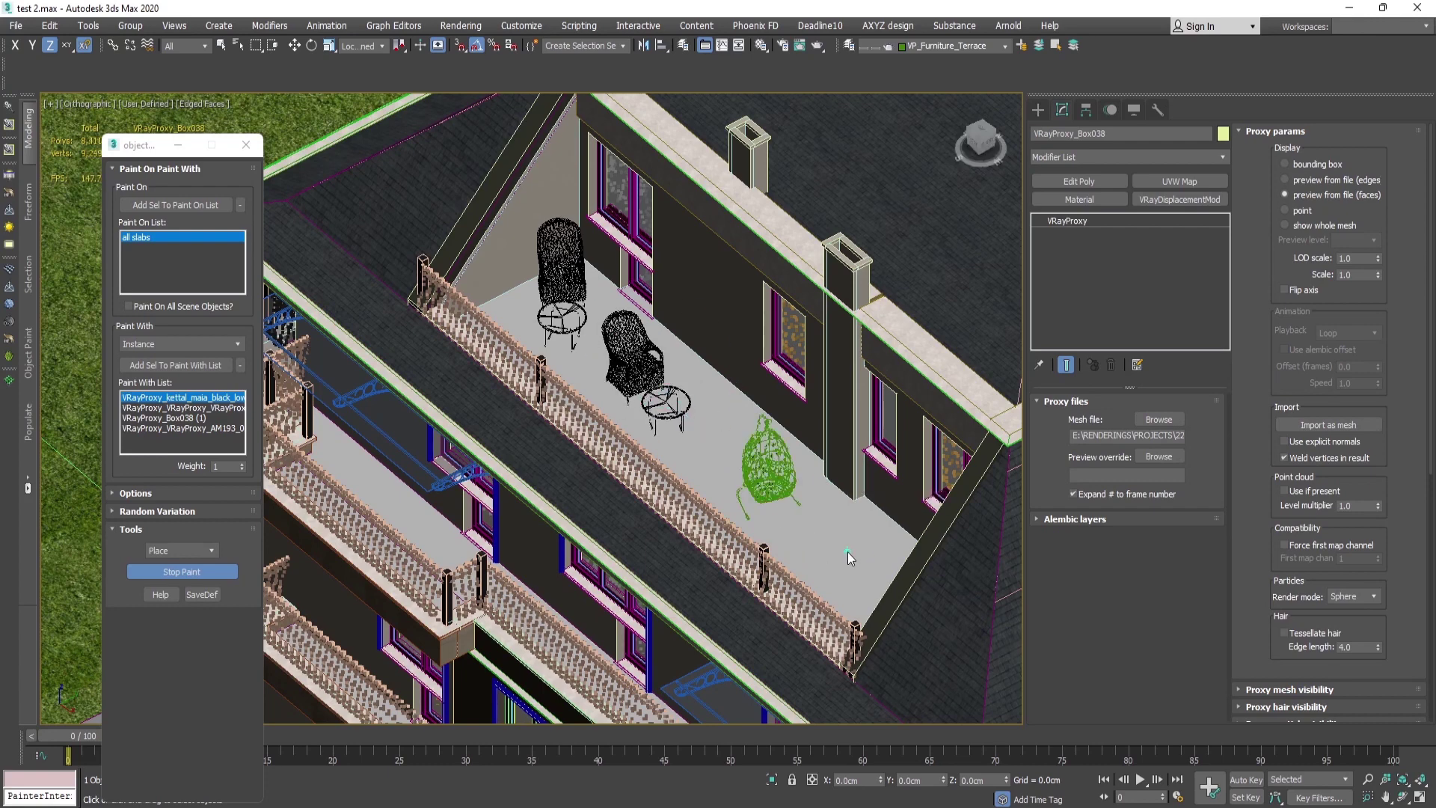
{"action": "left_click", "coordinate": [814, 569]}
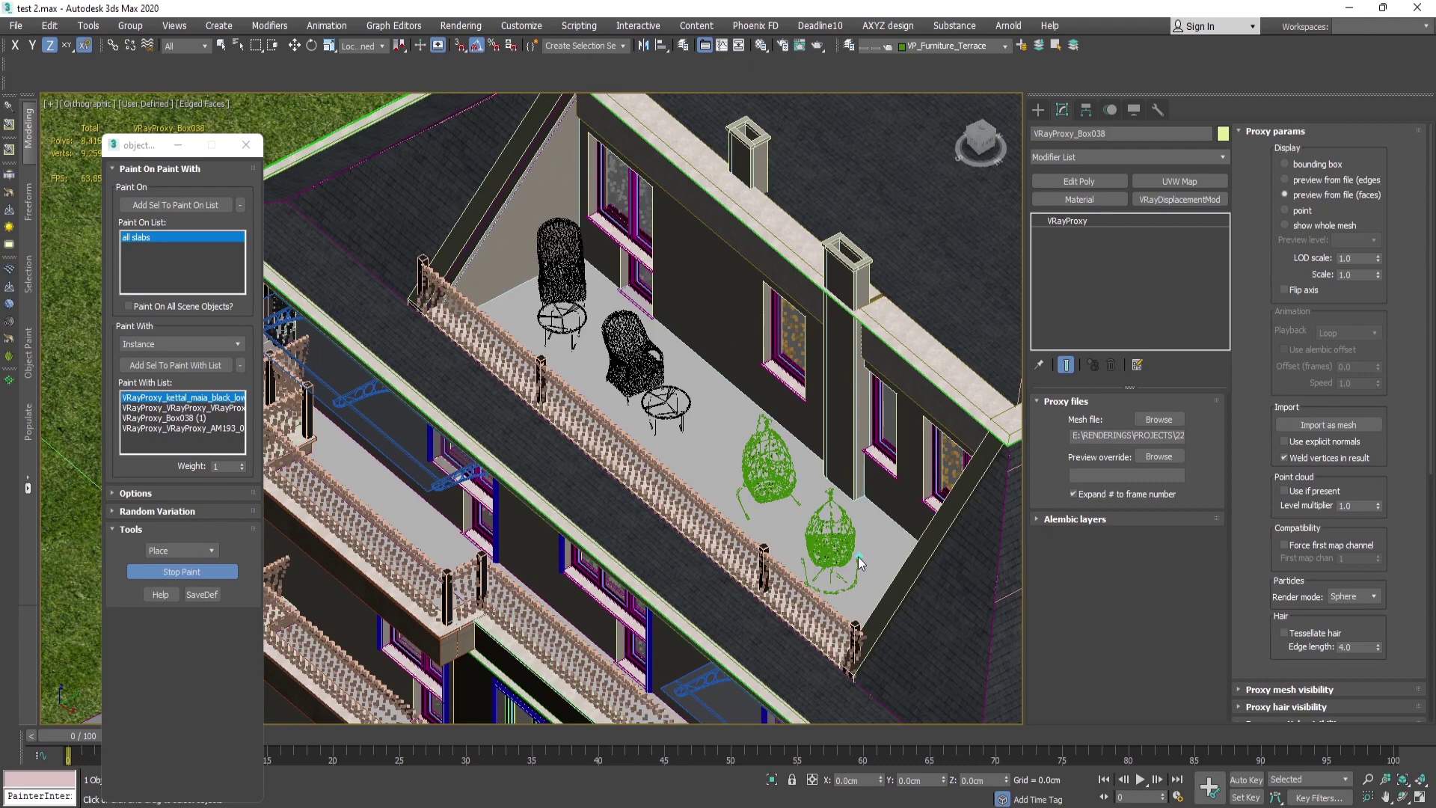
{"action": "mouse_move", "coordinate": [858, 556]}
{"action": "middle_mouse_down", "text": "alt"}
{"action": "mouse_move", "coordinate": [666, 474]}
{"action": "mouse_move", "coordinate": [768, 418]}
{"action": "middle_mouse_up", "text": "alt"}
{"action": "left_click", "coordinate": [194, 575]}
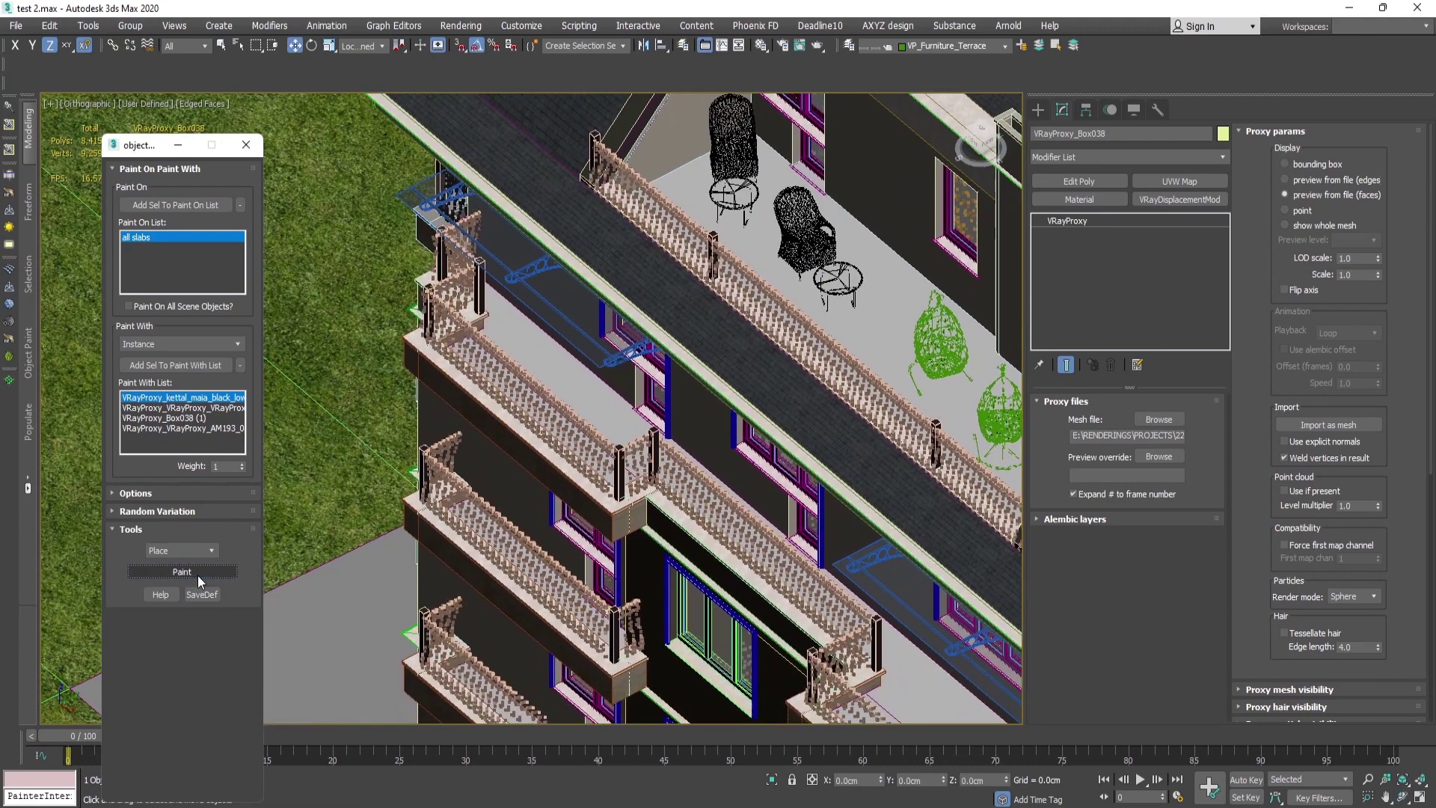
- Restart painting and place a wicker armchair on the top-floor side balcony, plus an armchair and a hanging chair on the corner balcony
{"action": "left_click", "coordinate": [197, 576]}
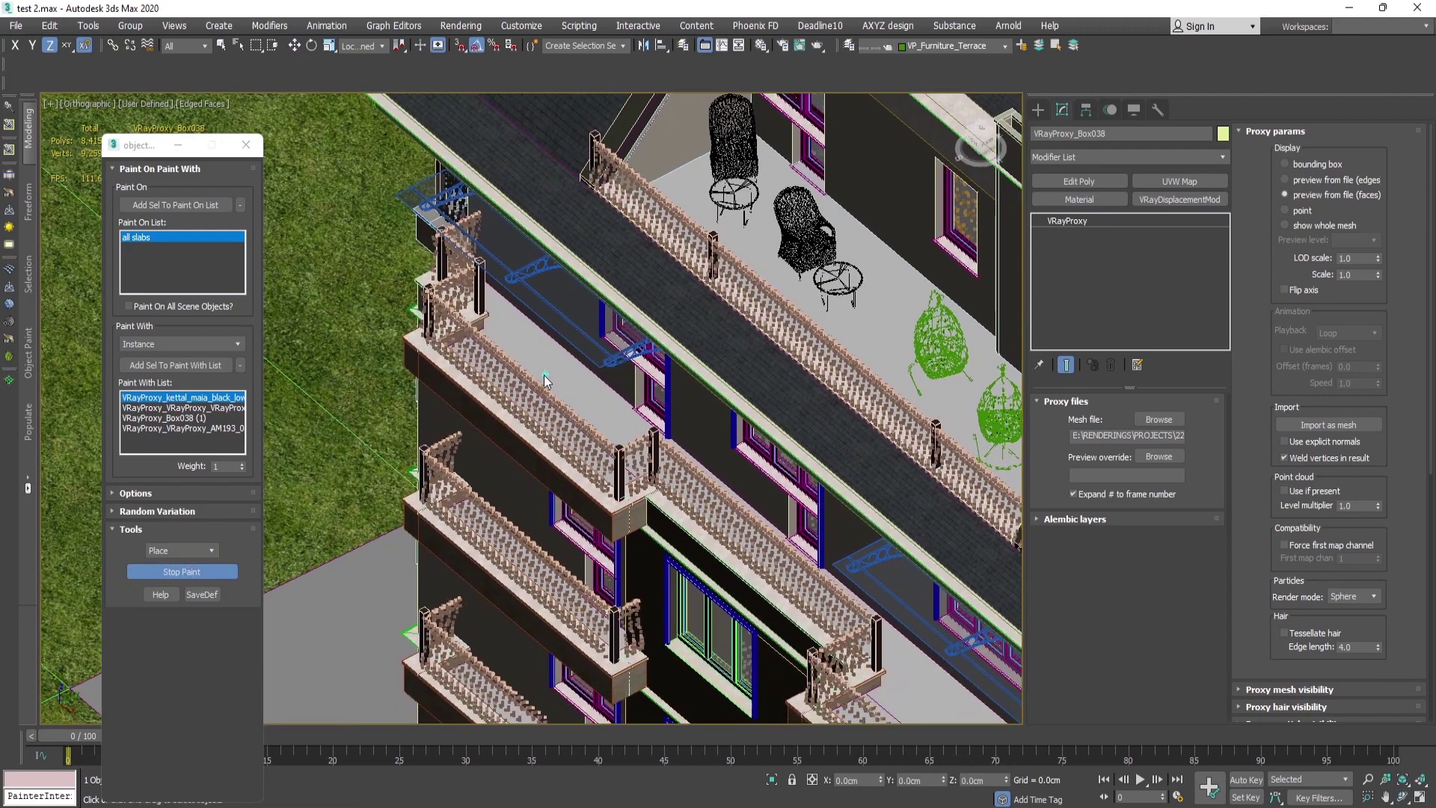
{"action": "middle_click_drag", "start_coordinate": [653, 500], "coordinate": [675, 181]}
{"action": "middle_click_drag", "start_coordinate": [915, 486], "coordinate": [625, 444]}
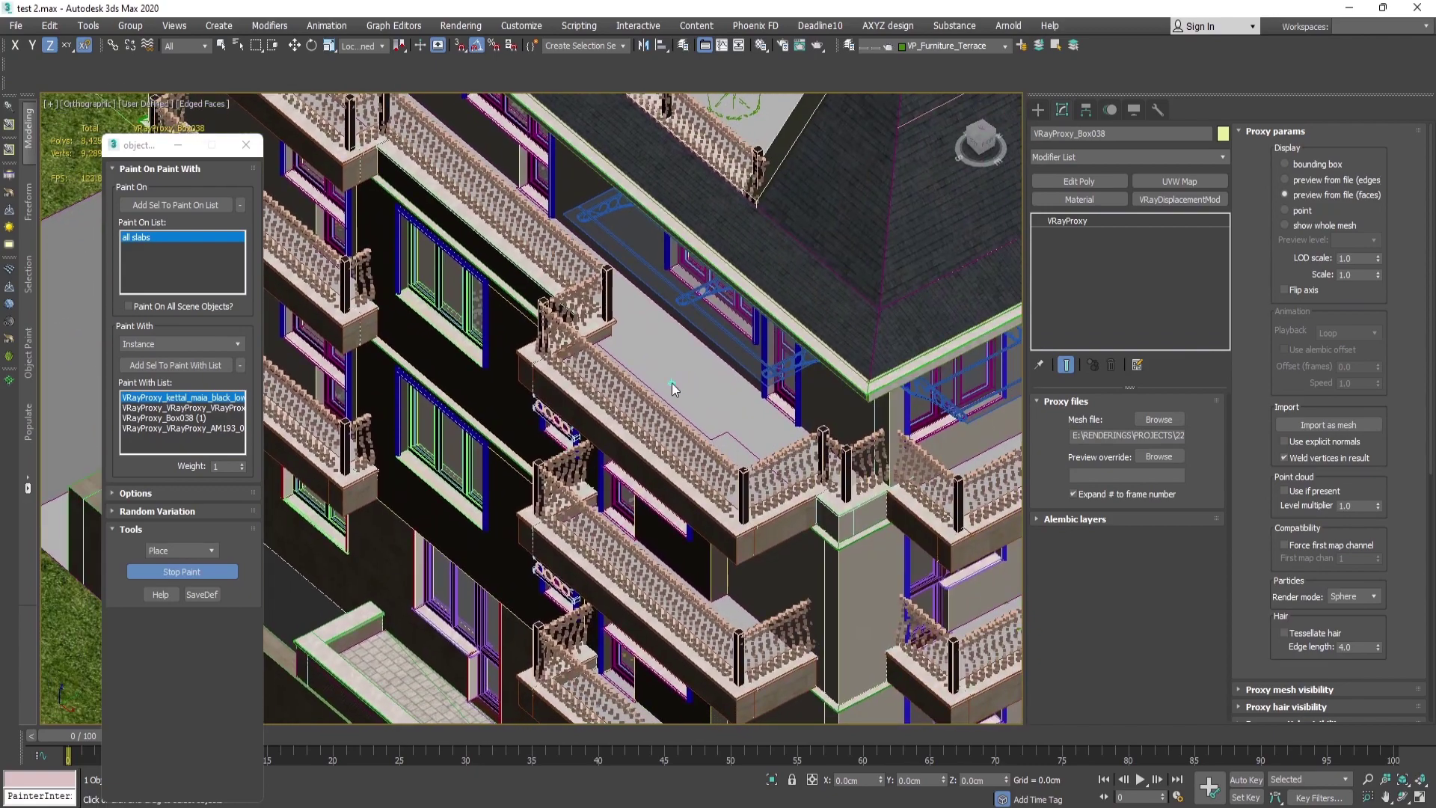
{"action": "left_click", "coordinate": [671, 381]}
{"action": "left_click", "coordinate": [747, 454]}
{"action": "middle_click_drag", "start_coordinate": [821, 516], "coordinate": [607, 351]}
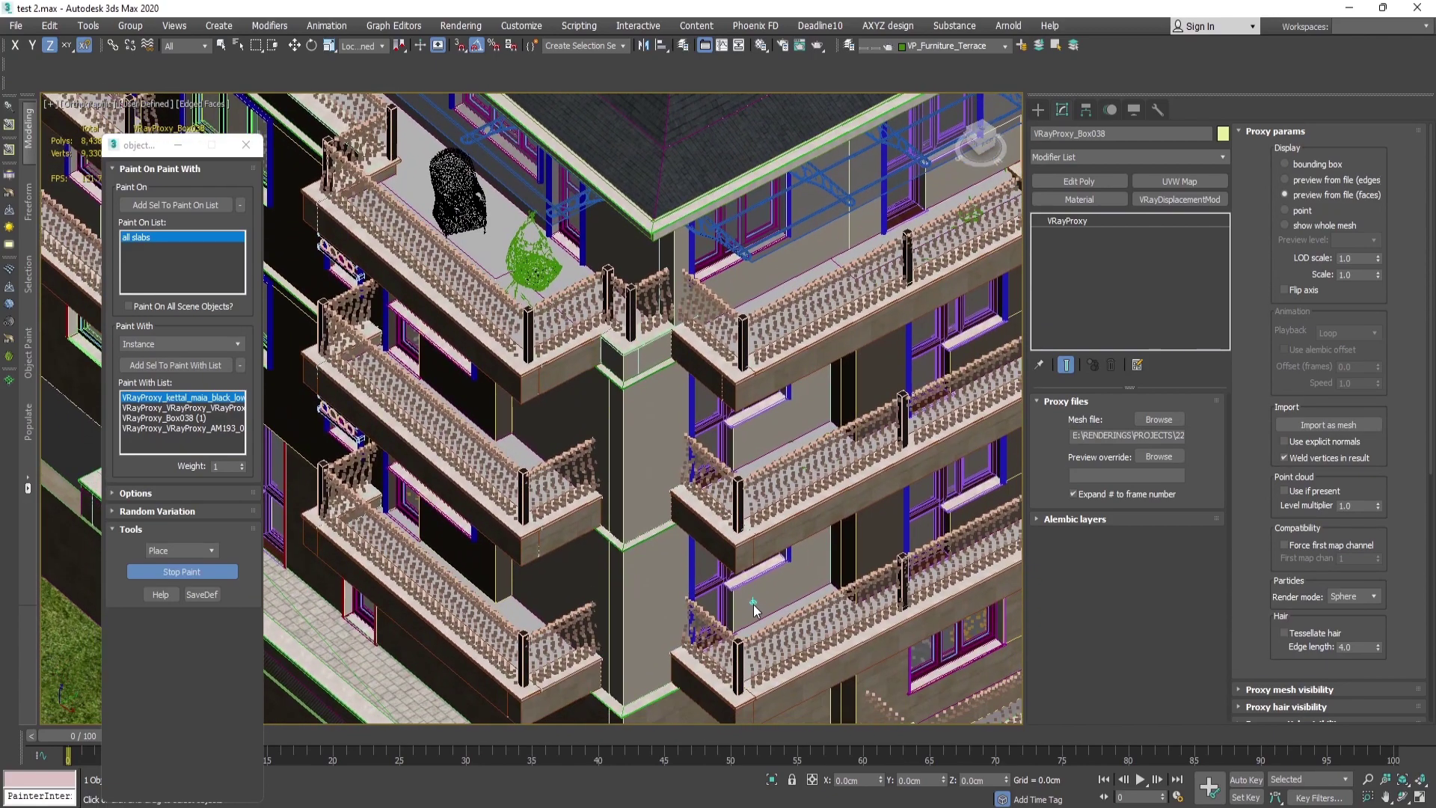
- Place a hanging chair at the corner end of the lower balcony on the right-hand facade
{"action": "middle_click_drag", "start_coordinate": [778, 629], "coordinate": [731, 552]}
{"action": "scroll", "coordinate": [724, 553], "scroll_direction": "up", "scroll_amount": 5}
{"action": "left_click", "coordinate": [721, 594]}
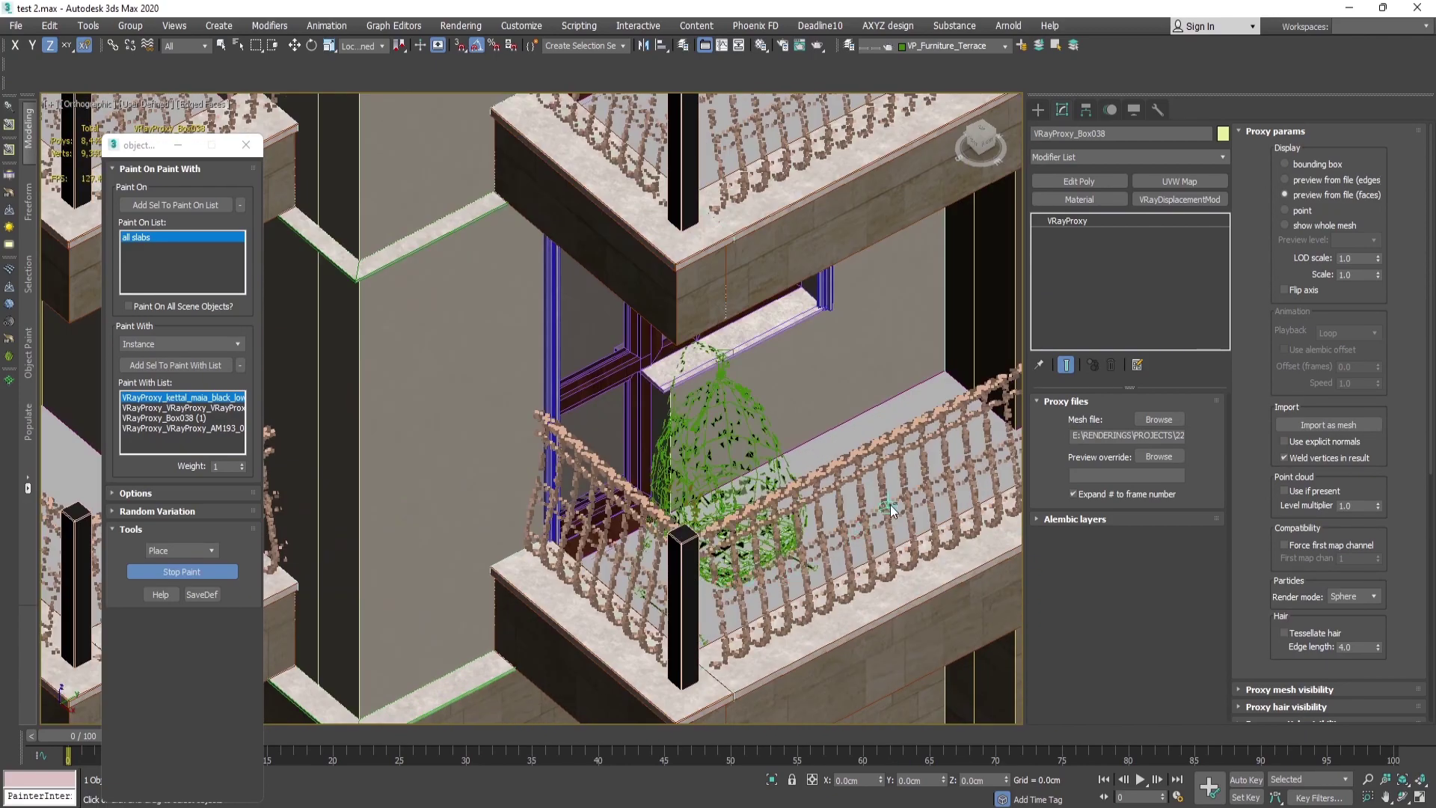
{"action": "scroll", "coordinate": [860, 516], "scroll_direction": "down", "scroll_amount": 5}
{"action": "middle_click_drag", "start_coordinate": [925, 538], "coordinate": [635, 458]}
{"action": "scroll", "coordinate": [708, 537], "scroll_direction": "up", "scroll_amount": 4}
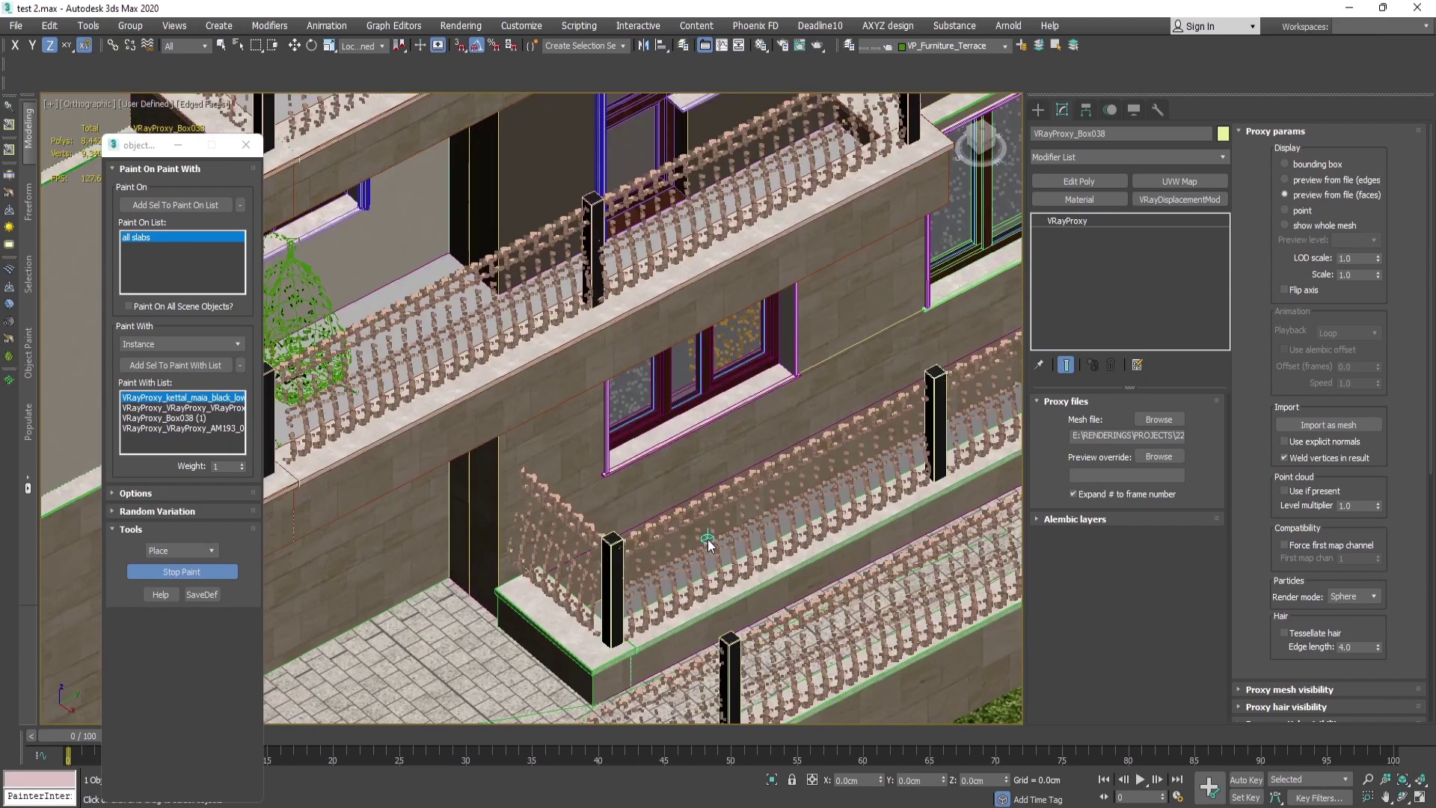
- Place a hanging chair at the corner end of the left-hand facade's lower balcony and stop painting
{"action": "scroll", "coordinate": [708, 536], "scroll_direction": "down", "scroll_amount": 4}
{"action": "middle_click_drag", "start_coordinate": [576, 522], "coordinate": [931, 548]}
{"action": "scroll", "coordinate": [654, 447], "scroll_direction": "up", "scroll_amount": 2}
{"action": "left_click_drag", "start_coordinate": [595, 476], "coordinate": [576, 434]}
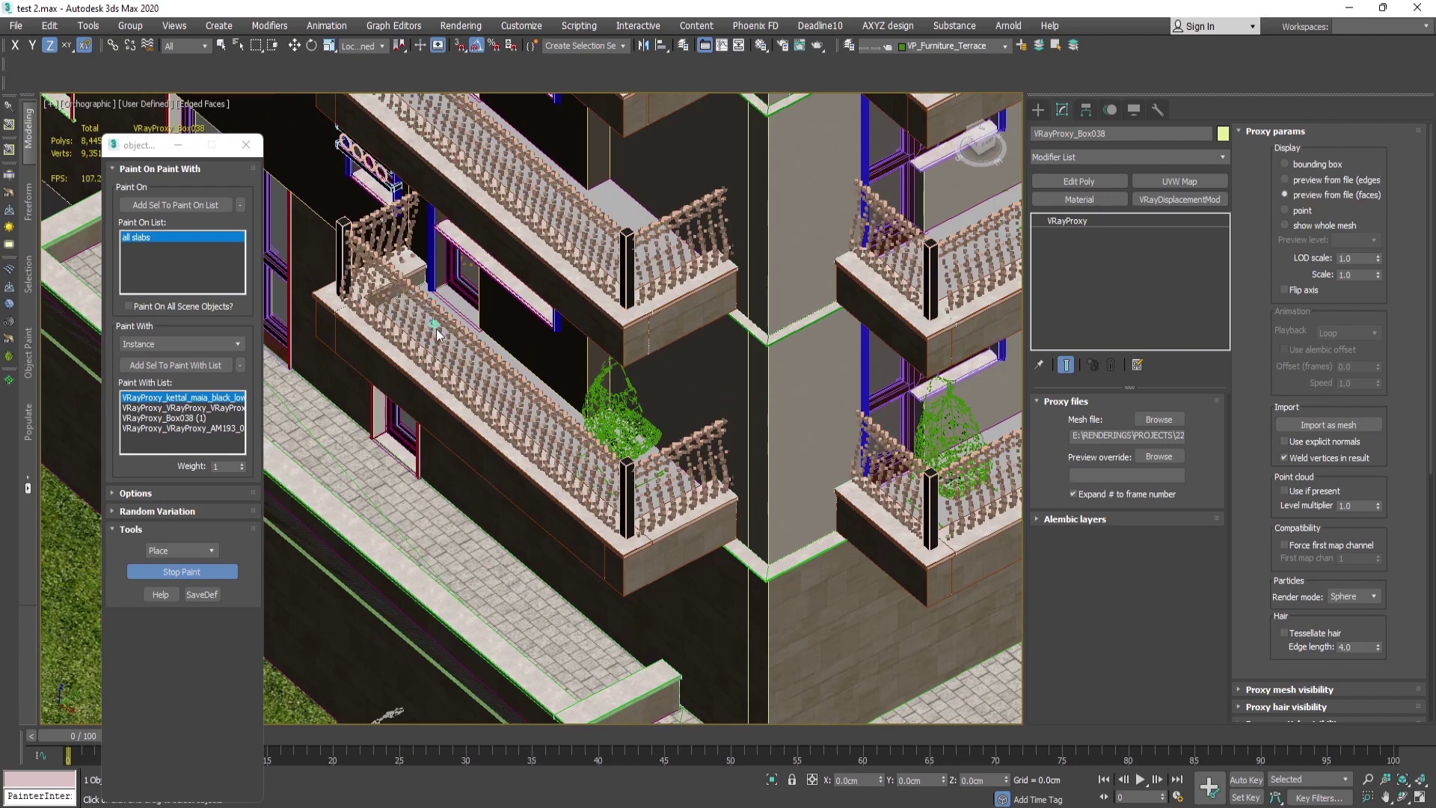
{"action": "left_click", "coordinate": [209, 569]}
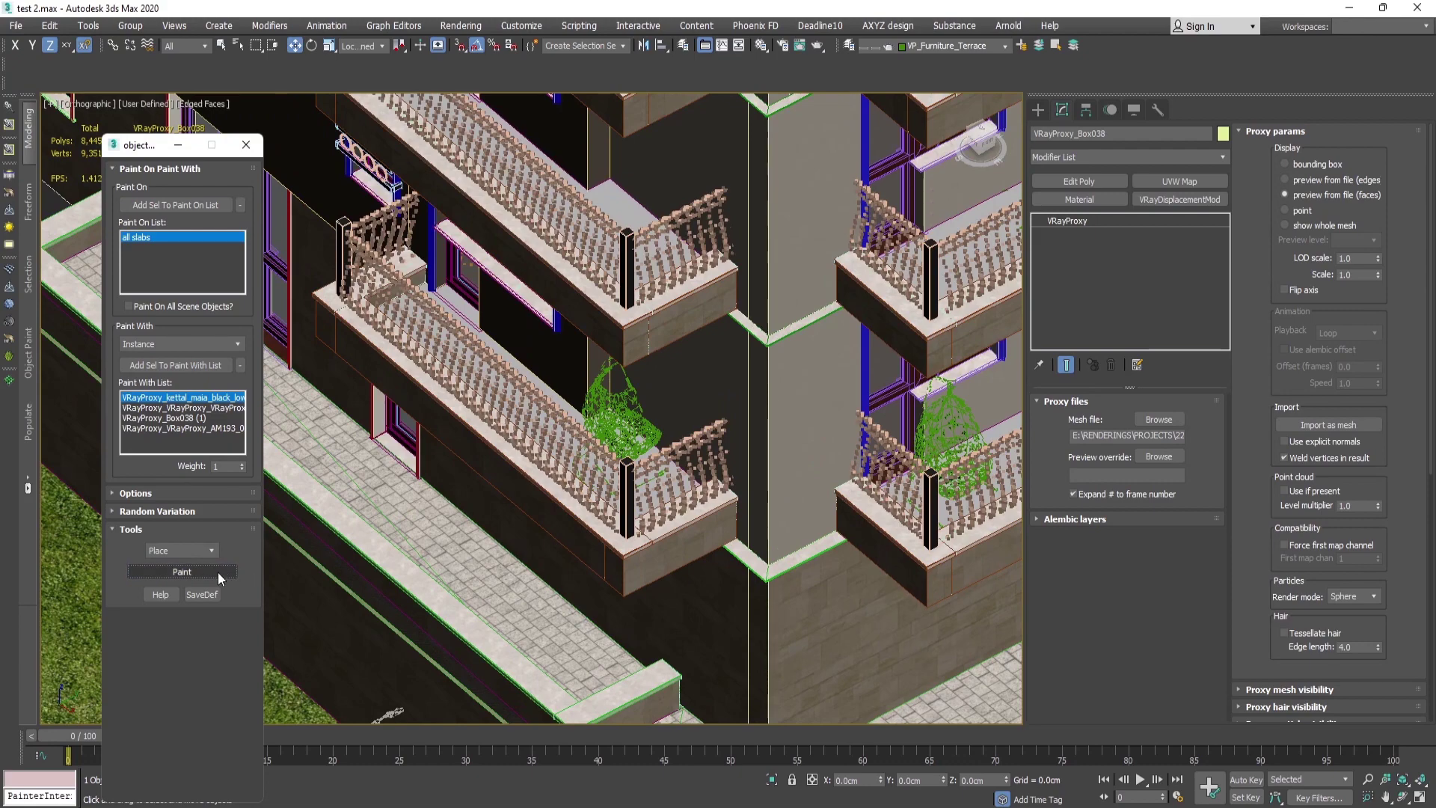
- Rotate the hanging chair on the left-hand facade's lower balcony
{"action": "left_click", "coordinate": [599, 452]}
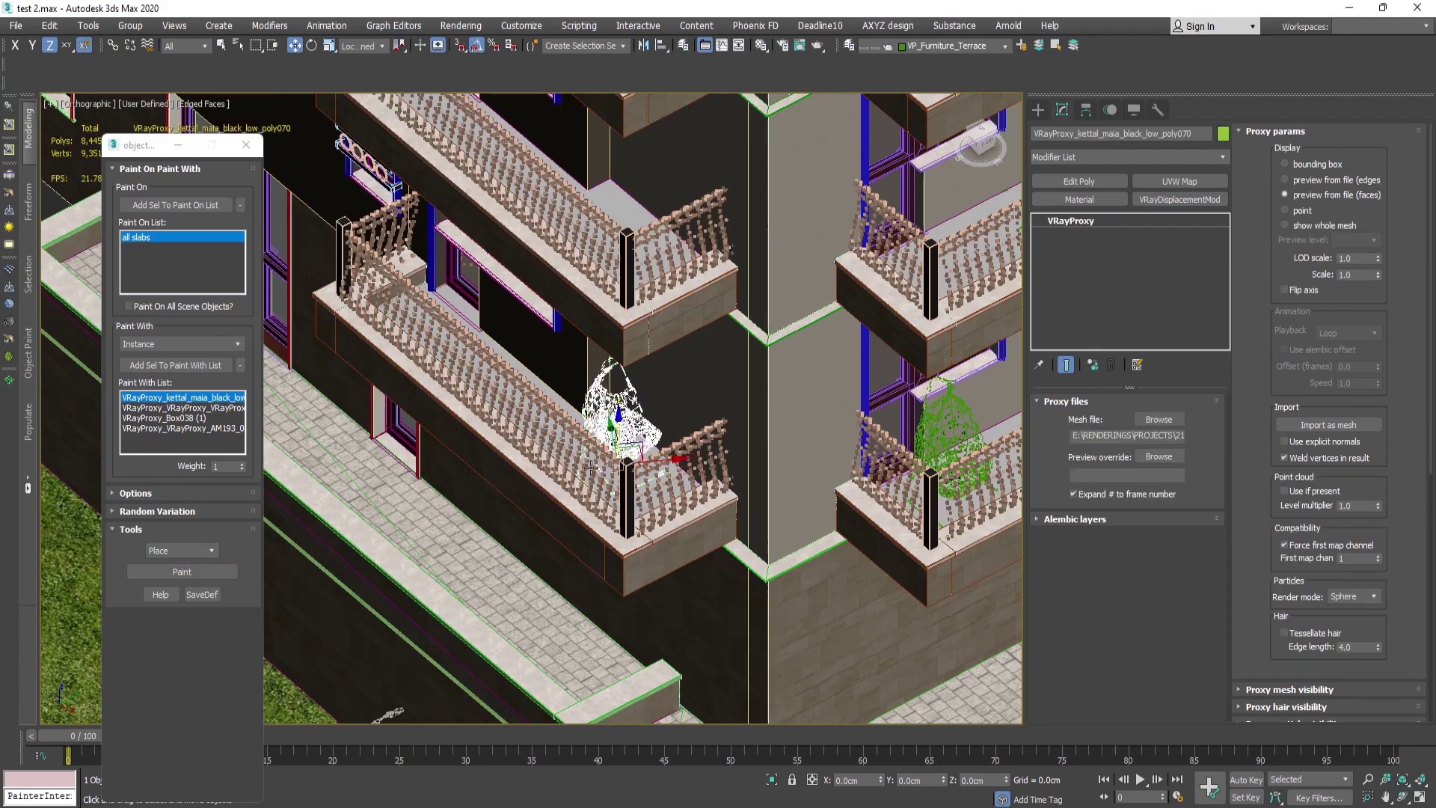
{"action": "middle_click_drag", "start_coordinate": [591, 468], "coordinate": [572, 492], "text": "alt"}
{"action": "key", "text": "e"}
{"action": "left_click_drag", "start_coordinate": [614, 451], "coordinate": [711, 384]}
{"action": "middle_click_drag", "start_coordinate": [711, 384], "coordinate": [732, 362], "text": "alt"}
{"action": "key", "text": "w"}
- Move the hanging chair on the right-hand facade's lower balcony along the floor, away from the building corner
{"action": "left_click", "coordinate": [945, 421]}
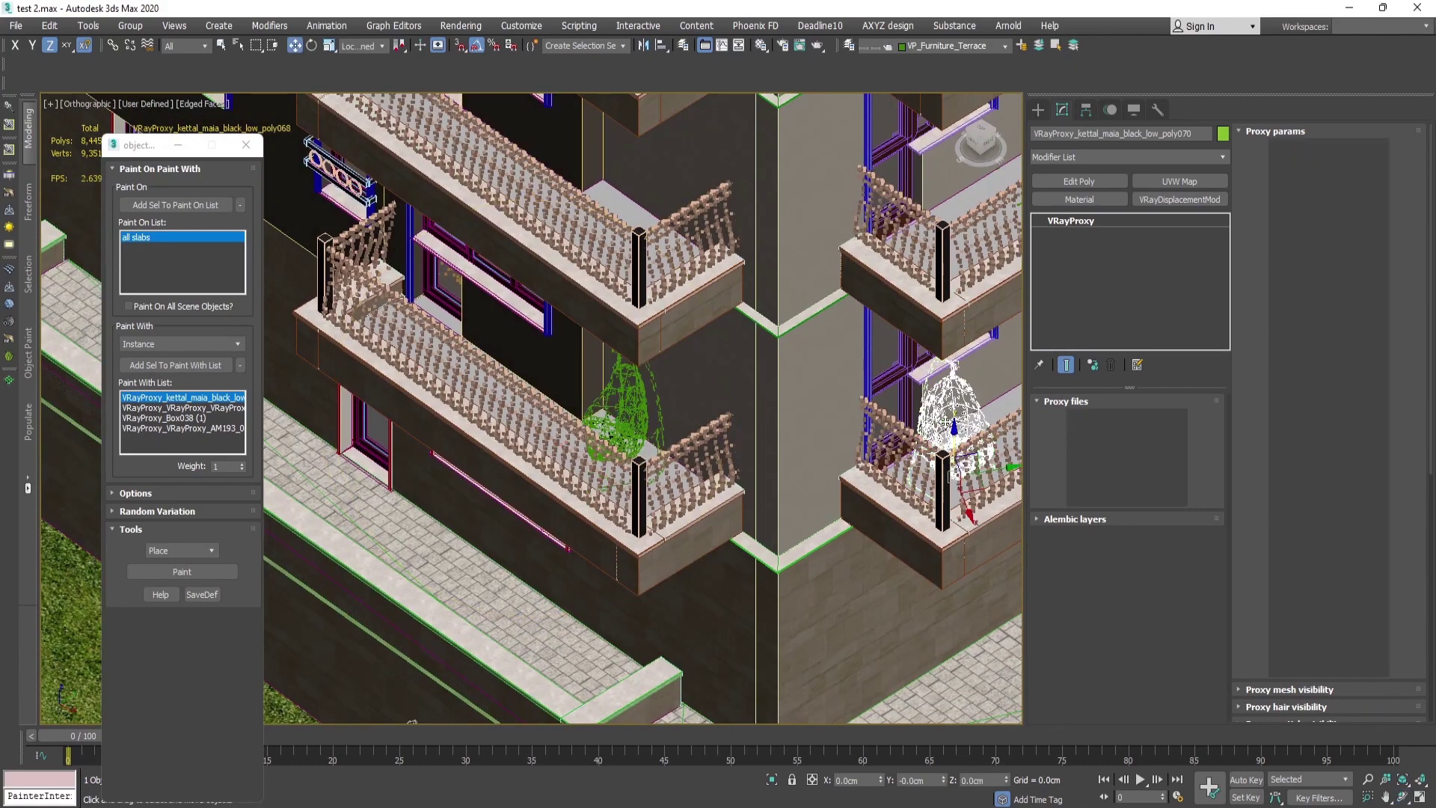
{"action": "middle_click_drag", "start_coordinate": [946, 421], "coordinate": [738, 462]}
{"action": "left_click_drag", "start_coordinate": [776, 523], "coordinate": [819, 487]}
{"action": "scroll", "coordinate": [819, 487], "scroll_direction": "down", "scroll_amount": 2}
{"action": "middle_click_drag", "start_coordinate": [607, 415], "coordinate": [617, 435], "text": "alt"}
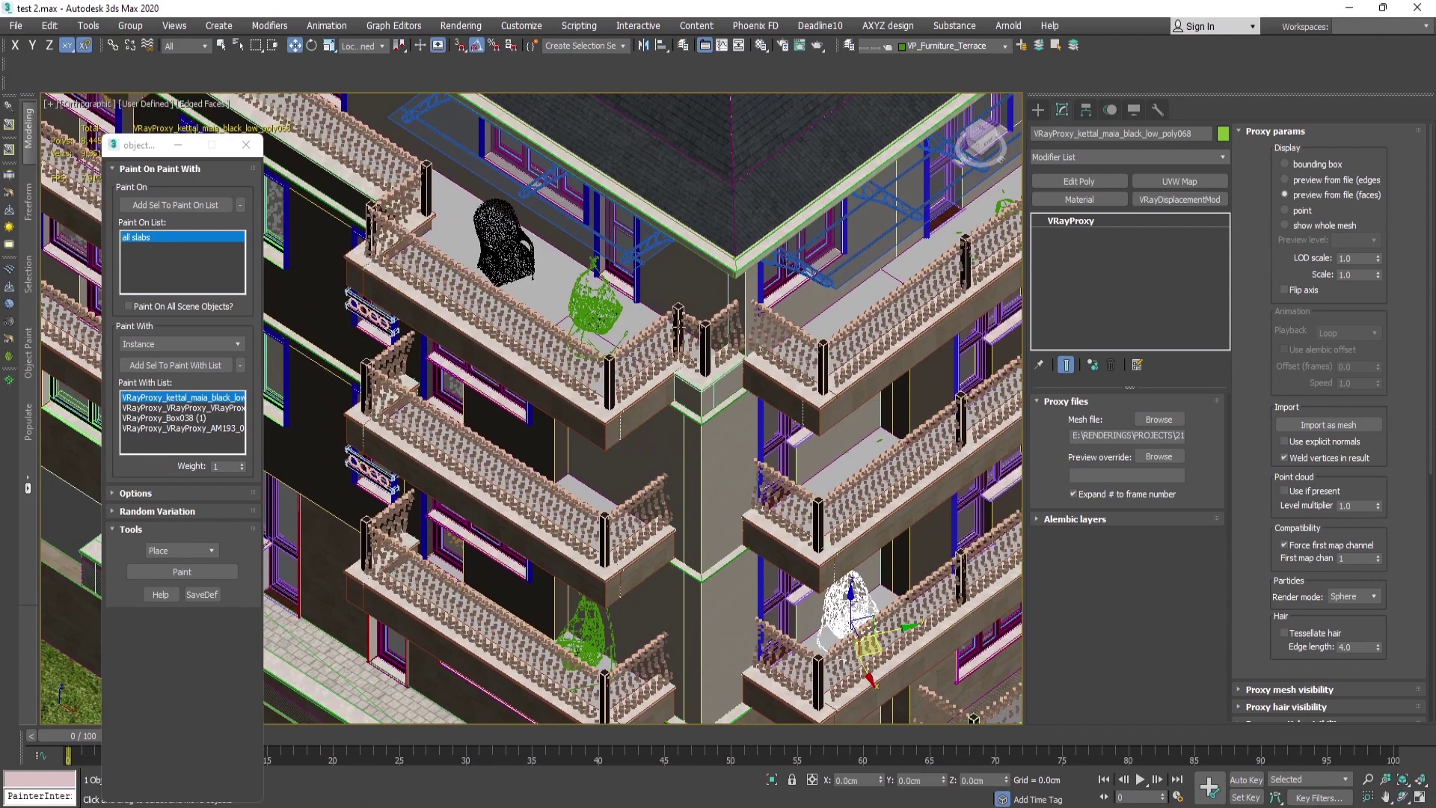
- Select all instances of the hanging chair and extend the selection with the corner balcony's wicker armchair and its instances
{"action": "scroll", "coordinate": [799, 390], "scroll_direction": "down", "scroll_amount": 3}
{"action": "middle_click_drag", "start_coordinate": [678, 451], "coordinate": [616, 536]}
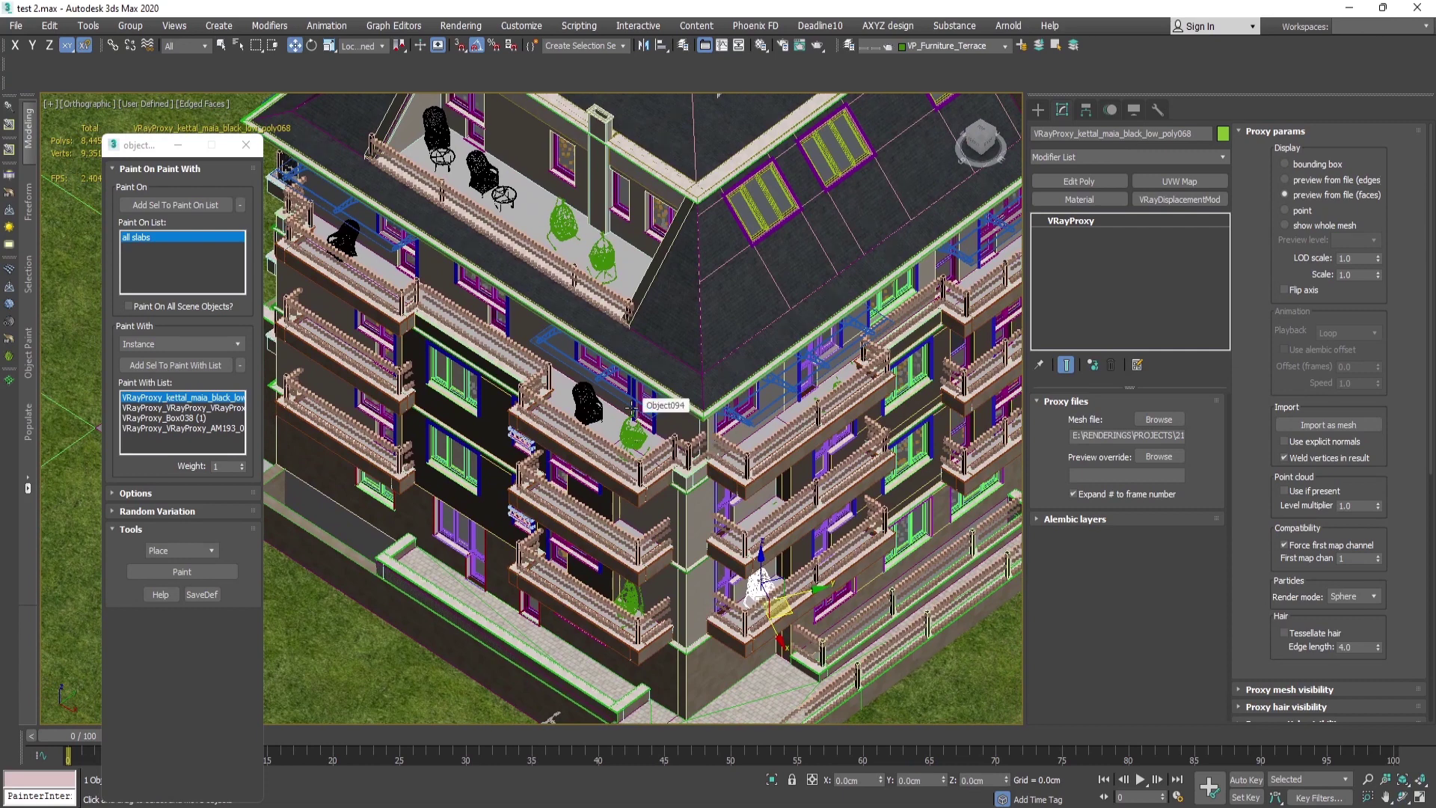
{"action": "key", "text": "alt+i"}
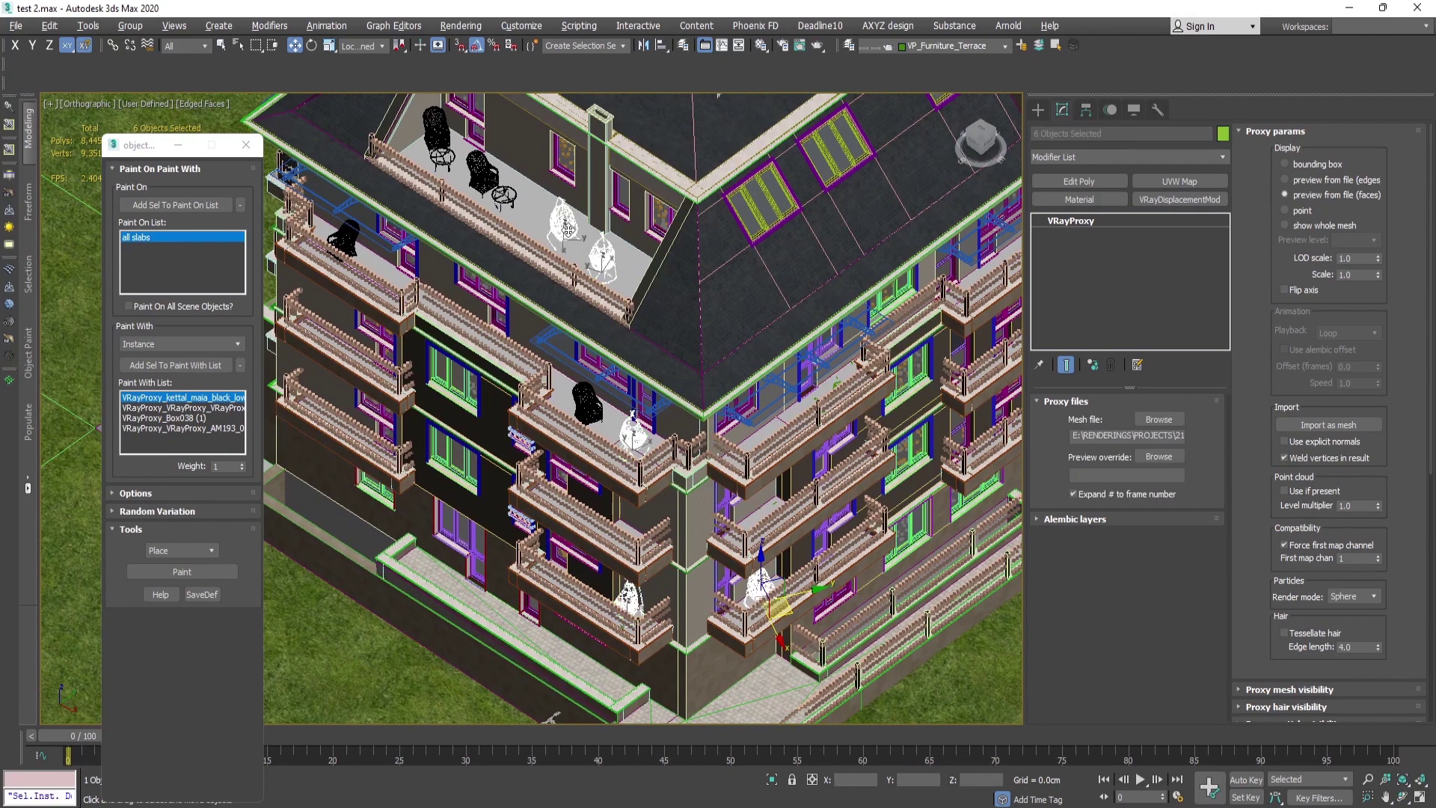
{"action": "left_click", "coordinate": [588, 401], "text": "ctrl"}
{"action": "key", "text": "alt+i"}
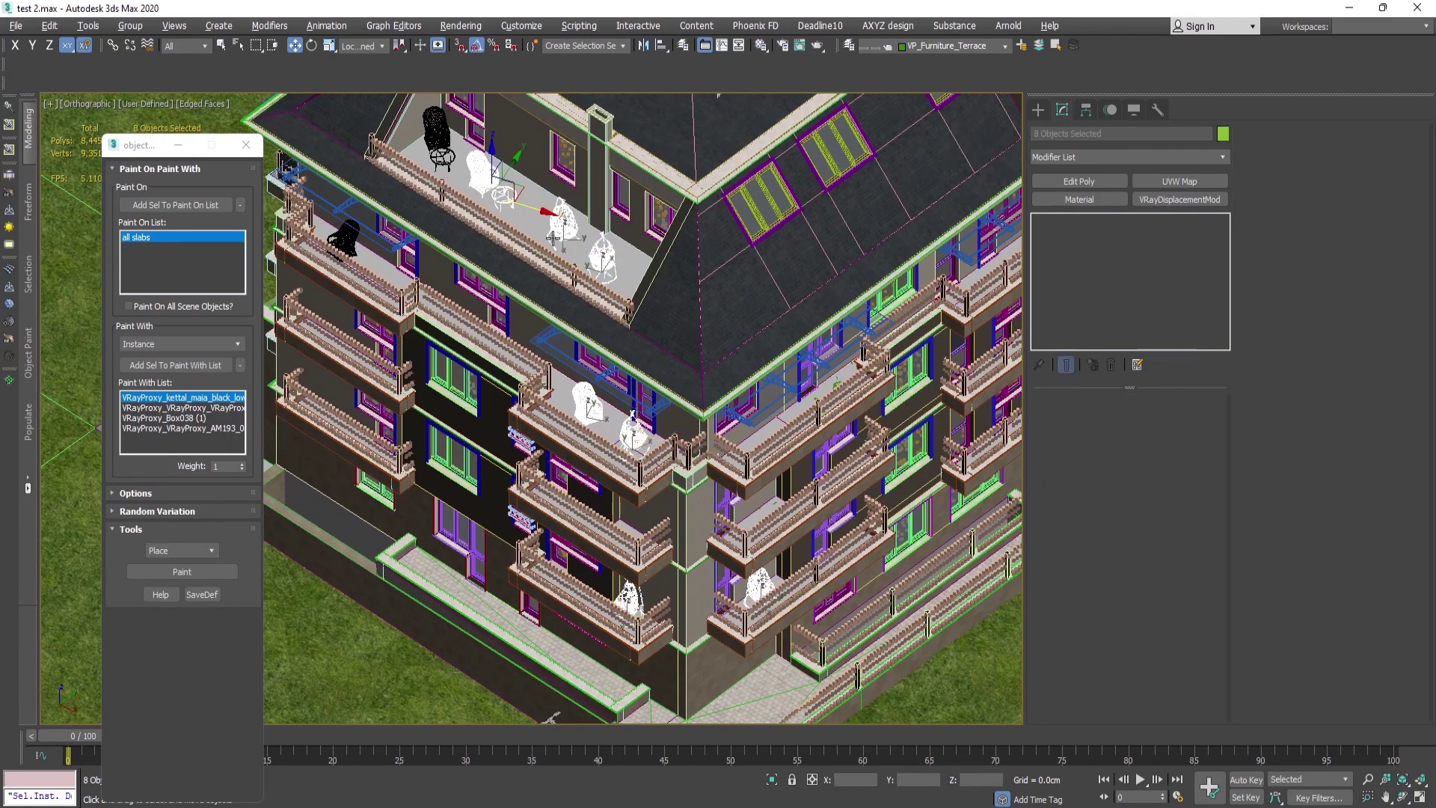
- Check the original furniture proxies beside the building for which ones are included in the instance selection
{"action": "scroll", "coordinate": [532, 463], "scroll_direction": "down", "scroll_amount": 5}
{"action": "middle_click_drag", "start_coordinate": [845, 636], "coordinate": [456, 231]}
{"action": "middle_click_drag", "start_coordinate": [965, 621], "coordinate": [534, 279]}
{"action": "scroll", "coordinate": [737, 377], "scroll_direction": "up", "scroll_amount": 5}
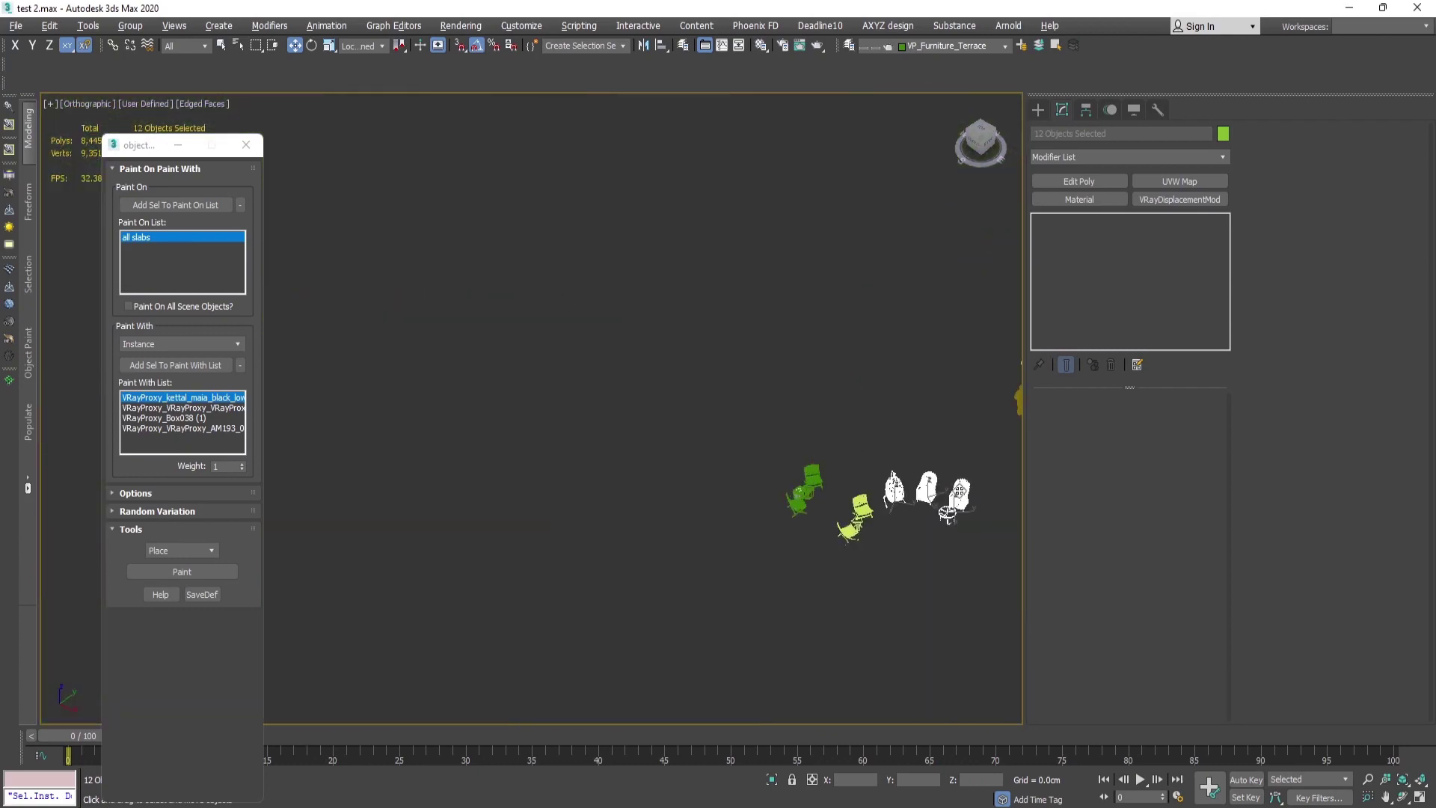
{"action": "middle_click_drag", "start_coordinate": [956, 529], "coordinate": [849, 468]}
{"action": "scroll", "coordinate": [876, 455], "scroll_direction": "down", "scroll_amount": 5}
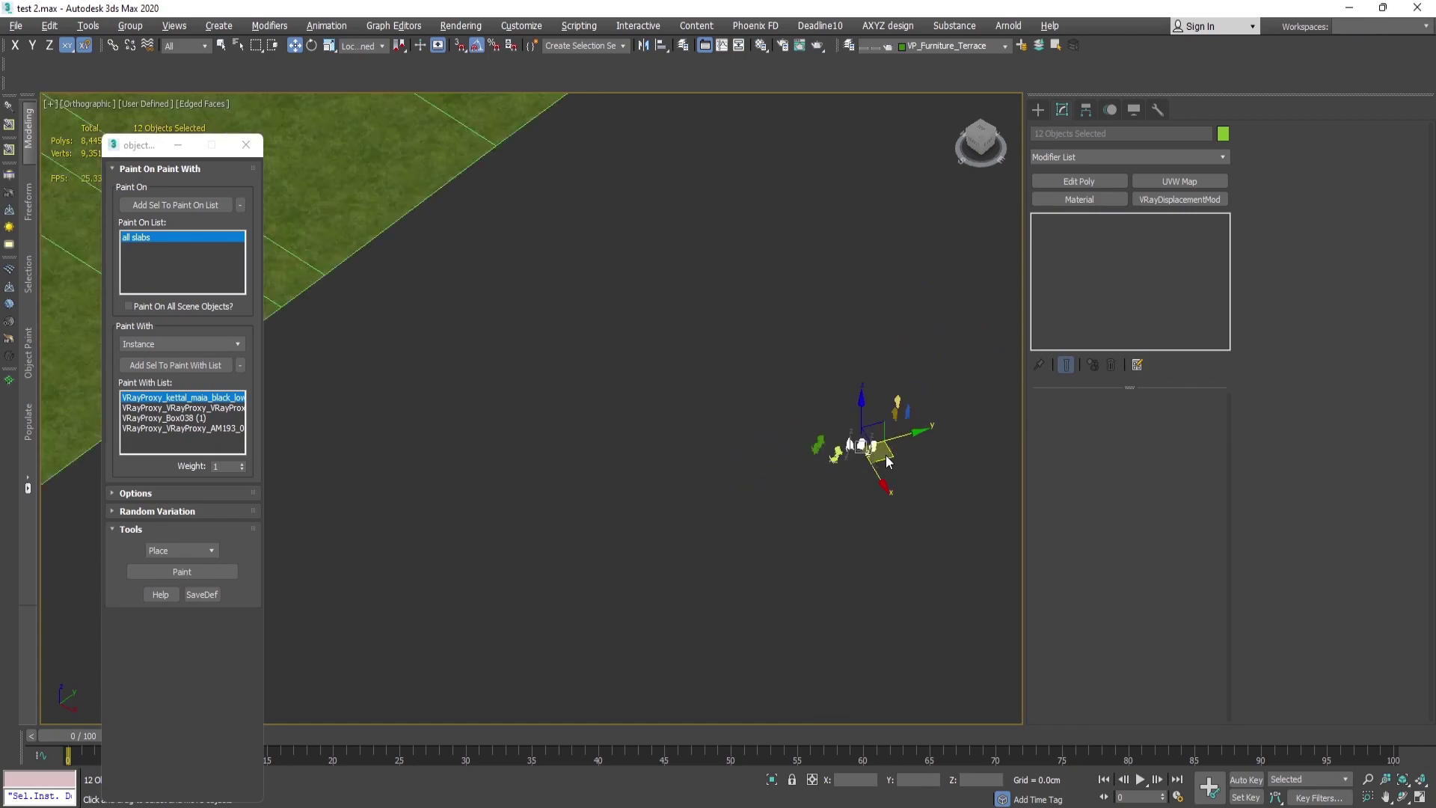
{"action": "middle_click_drag", "start_coordinate": [400, 213], "coordinate": [913, 500]}
{"action": "scroll", "coordinate": [913, 500], "scroll_direction": "down", "scroll_amount": 4}
- Add the floor slabs to the selected furniture instances and isolate the selection
{"action": "key", "text": "shift+z"}
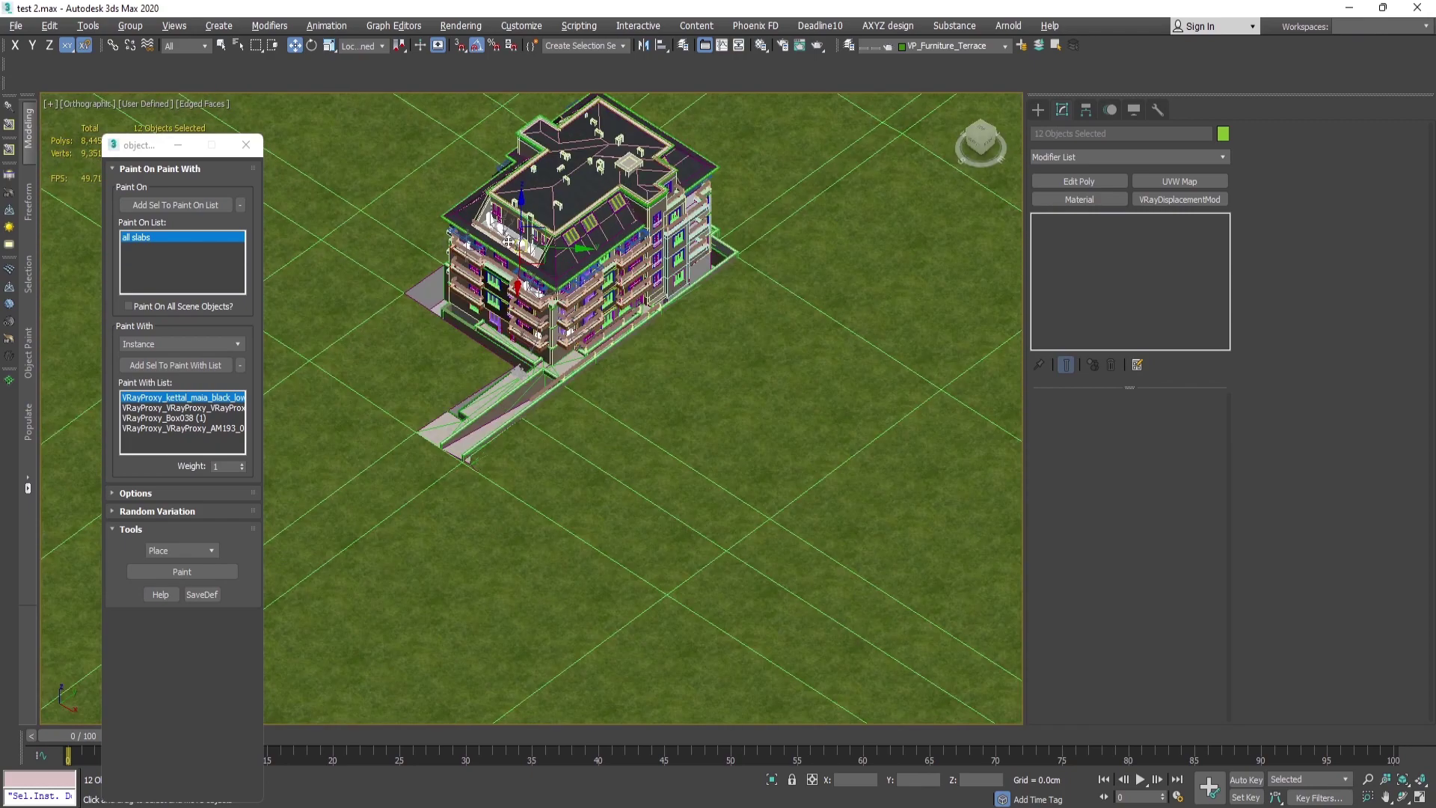
{"action": "scroll", "coordinate": [550, 381], "scroll_direction": "up", "scroll_amount": 5}
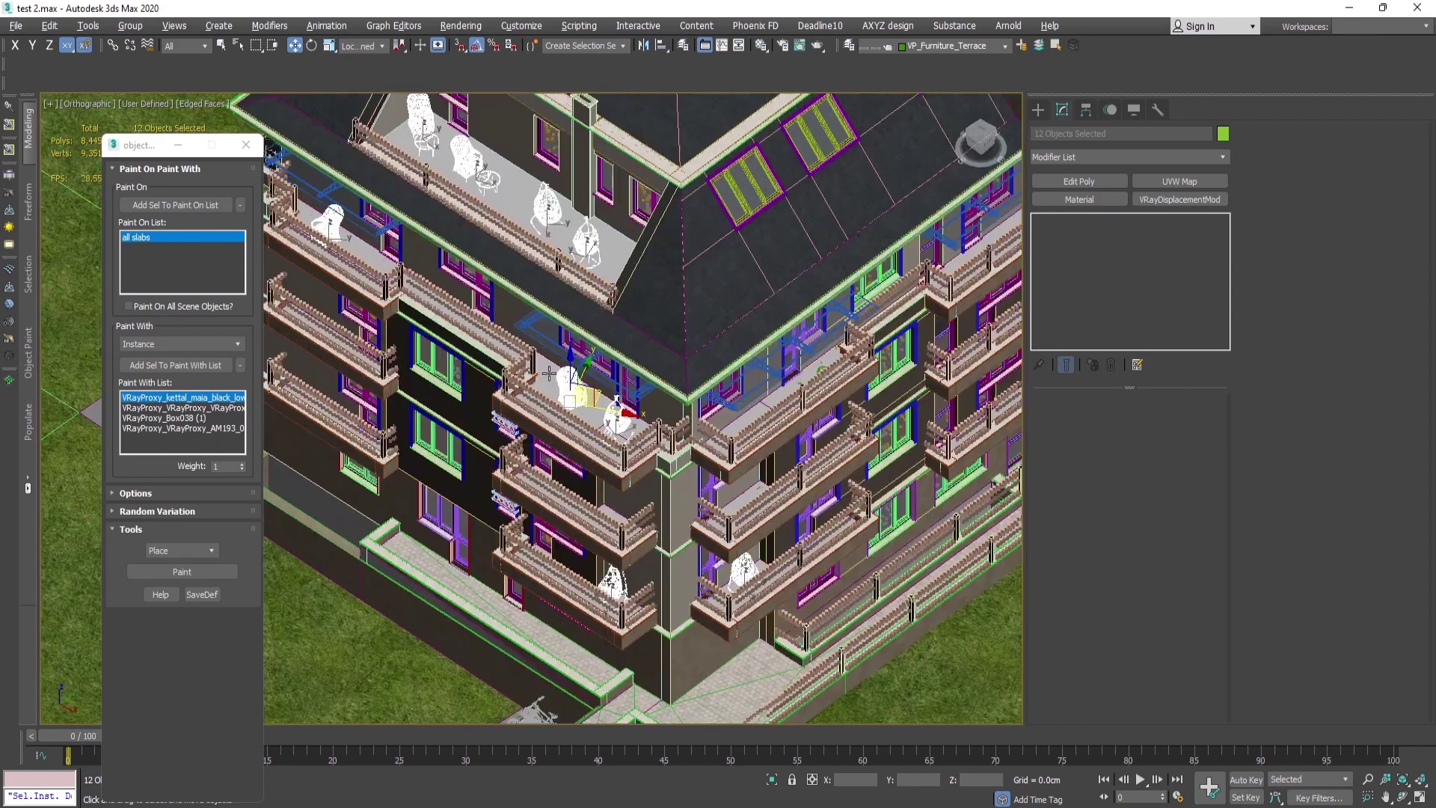
{"action": "left_click", "coordinate": [540, 379]}
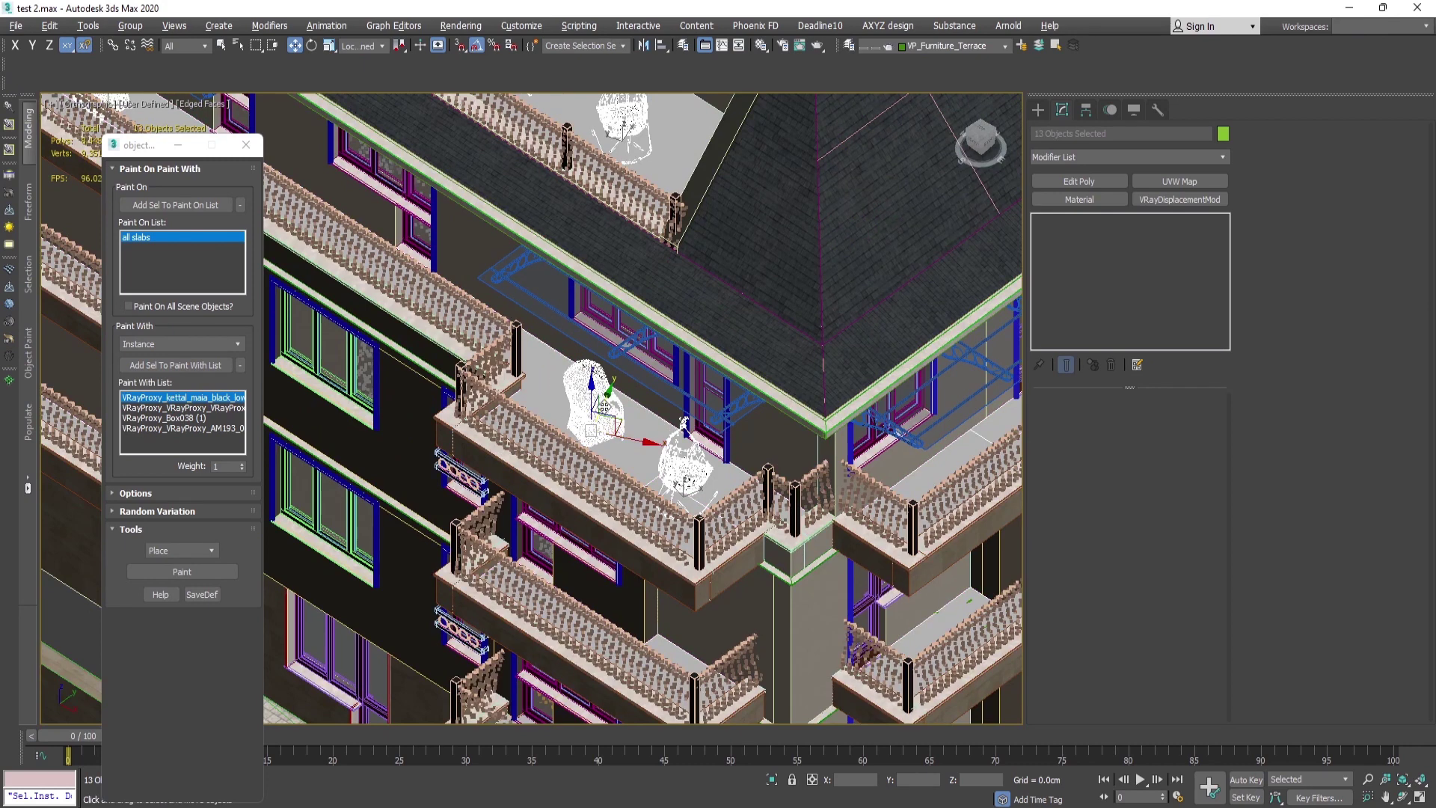
{"action": "key", "text": "alt+q"}
{"action": "middle_click_drag", "start_coordinate": [580, 394], "coordinate": [860, 468]}
{"action": "left_click", "coordinate": [773, 435]}
{"action": "left_click_drag", "start_coordinate": [660, 232], "coordinate": [479, 487]}
{"action": "key", "text": "z"}
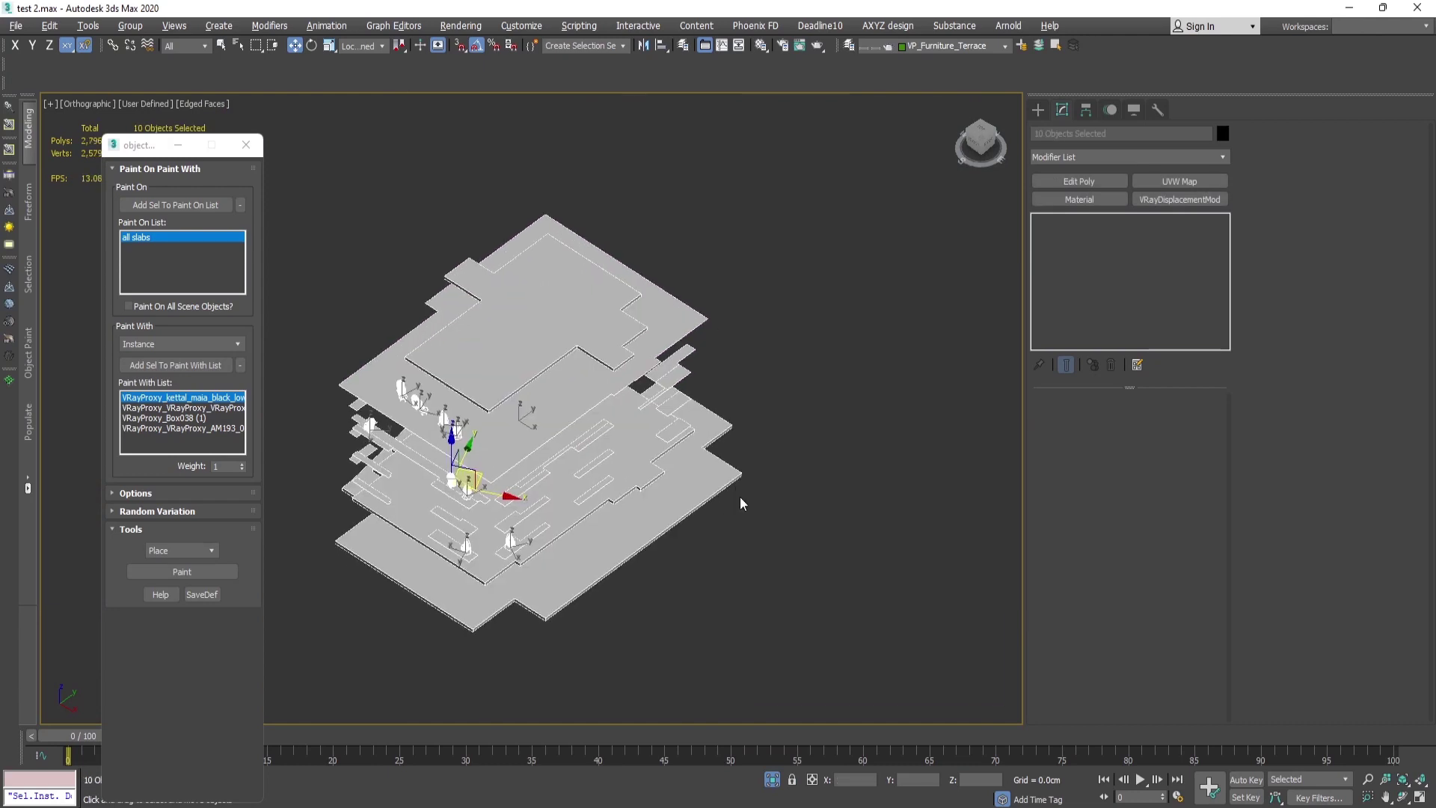
- Inspect from the back view how the chairs, tables and hanging chairs sit on the slab surfaces
{"action": "key", "text": "k"}
{"action": "left_click", "coordinate": [381, 363]}
{"action": "scroll", "coordinate": [553, 217], "scroll_direction": "up", "scroll_amount": 10}
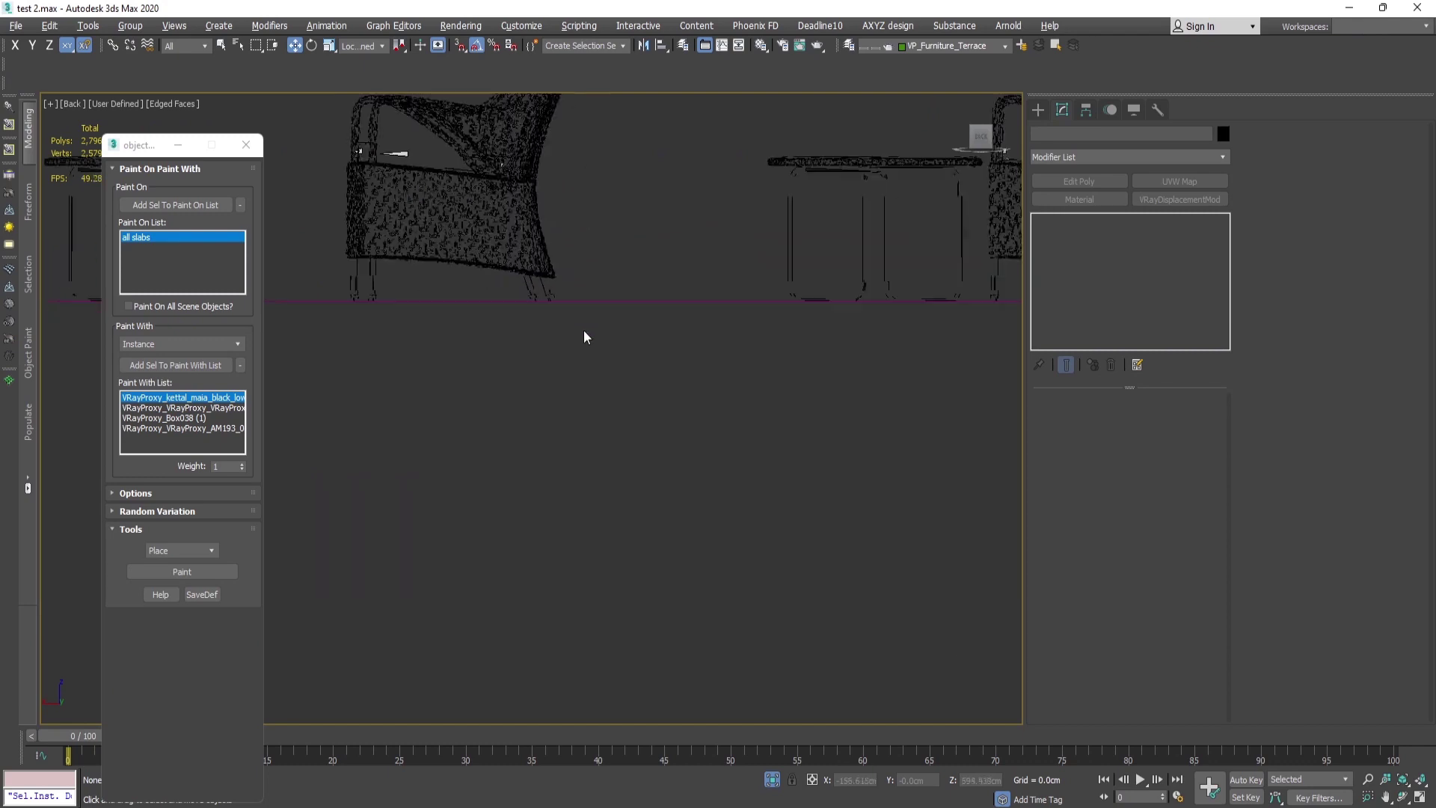
{"action": "scroll", "coordinate": [553, 301], "scroll_direction": "up", "scroll_amount": 6}
{"action": "scroll", "coordinate": [645, 318], "scroll_direction": "down", "scroll_amount": 8}
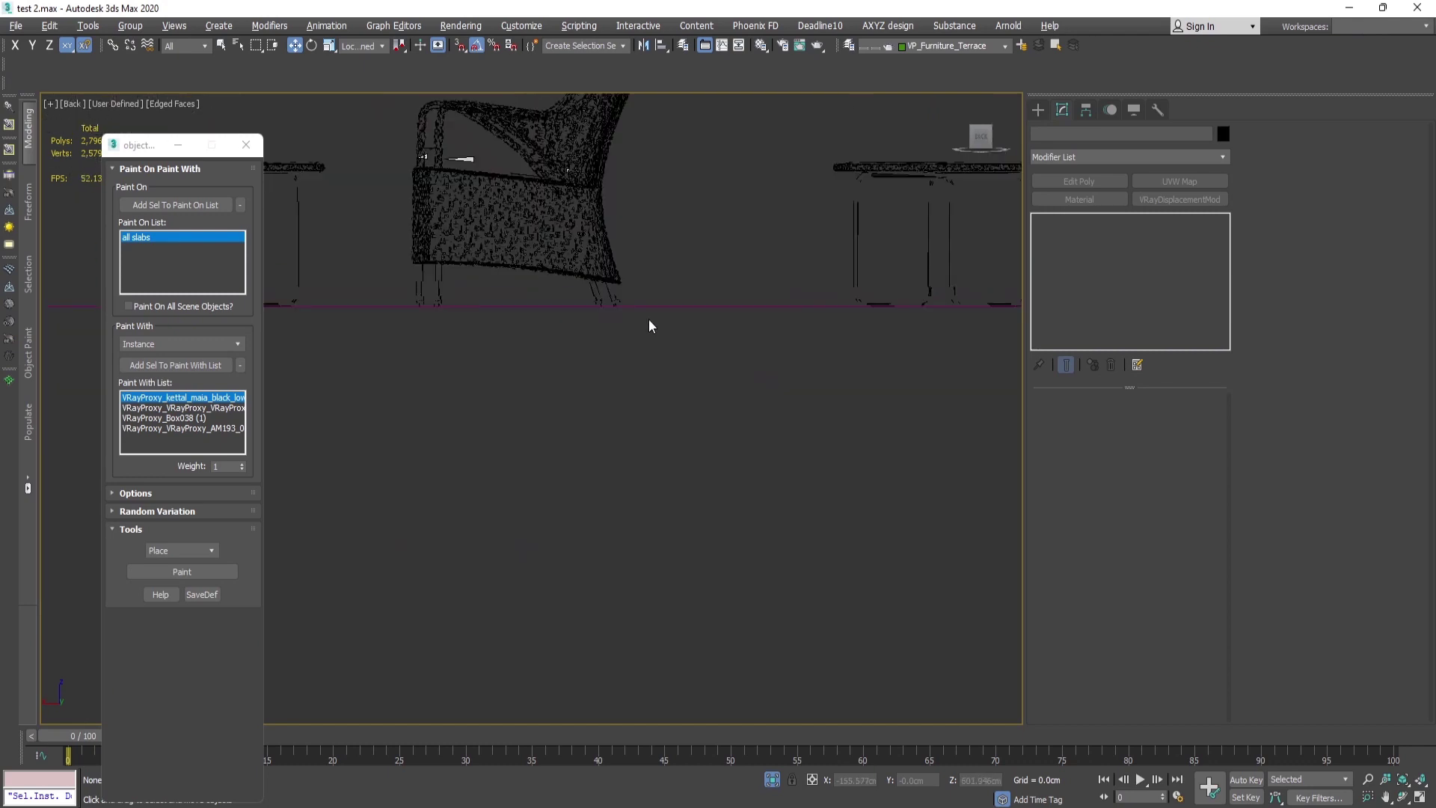
{"action": "middle_click_drag", "start_coordinate": [400, 265], "coordinate": [853, 293]}
{"action": "scroll", "coordinate": [297, 314], "scroll_direction": "down", "scroll_amount": 2}
{"action": "middle_click_drag", "start_coordinate": [297, 317], "coordinate": [612, 324]}
{"action": "scroll", "coordinate": [616, 281], "scroll_direction": "down", "scroll_amount": 3}
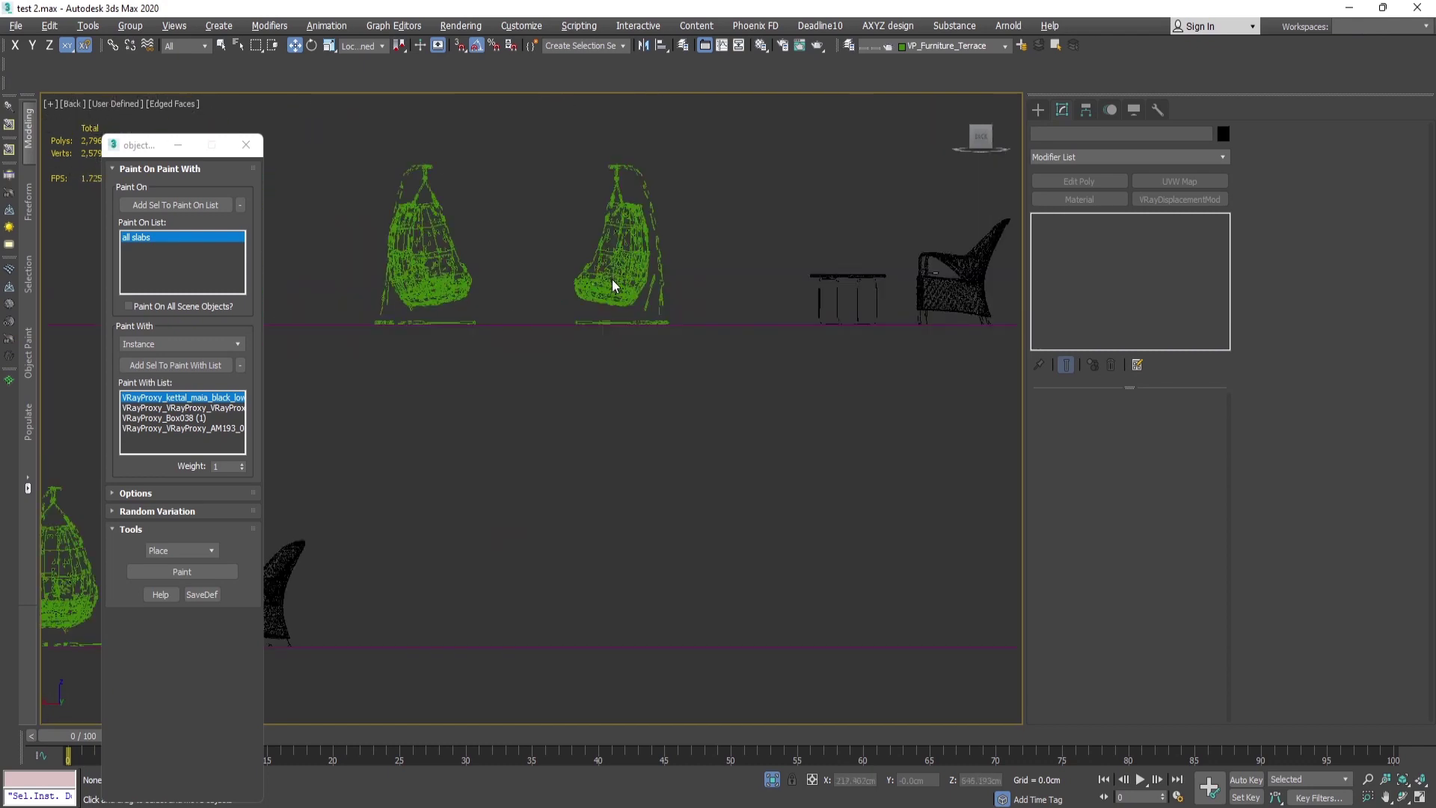
- Select one of the roof terrace's hanging chairs, view its base against the slab at an angle, and exit isolation
{"action": "left_click", "coordinate": [615, 281]}
{"action": "scroll", "coordinate": [557, 290], "scroll_direction": "down", "scroll_amount": 6}
{"action": "key", "text": "ctrl+r"}
{"action": "left_click_drag", "start_coordinate": [529, 330], "coordinate": [737, 366]}
{"action": "key", "text": "w"}
{"action": "scroll", "coordinate": [474, 282], "scroll_direction": "up", "scroll_amount": 5}
{"action": "scroll", "coordinate": [723, 309], "scroll_direction": "up", "scroll_amount": 3}
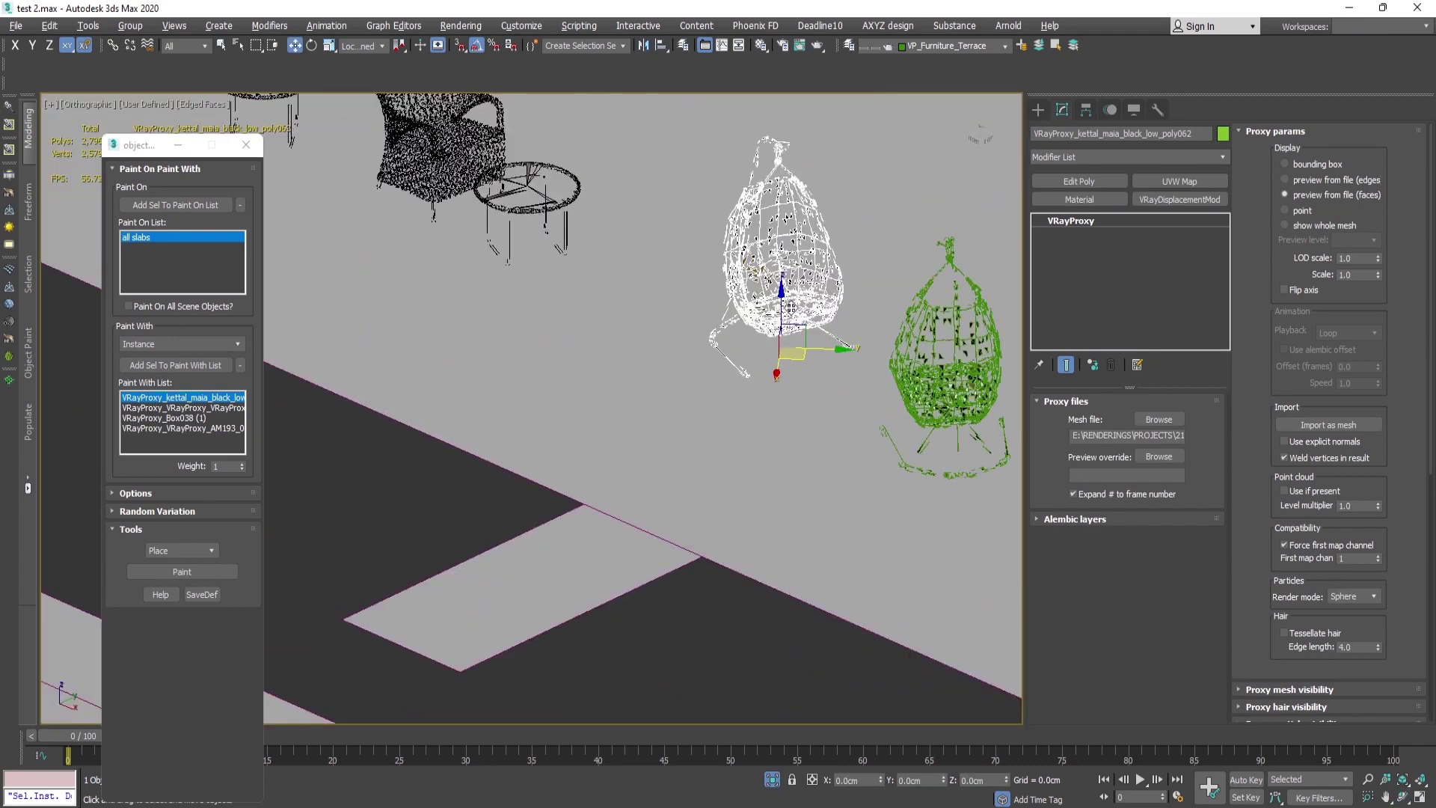
{"action": "scroll", "coordinate": [606, 312], "scroll_direction": "down", "scroll_amount": 8}
{"action": "scroll", "coordinate": [606, 312], "scroll_direction": "down", "scroll_amount": 2}
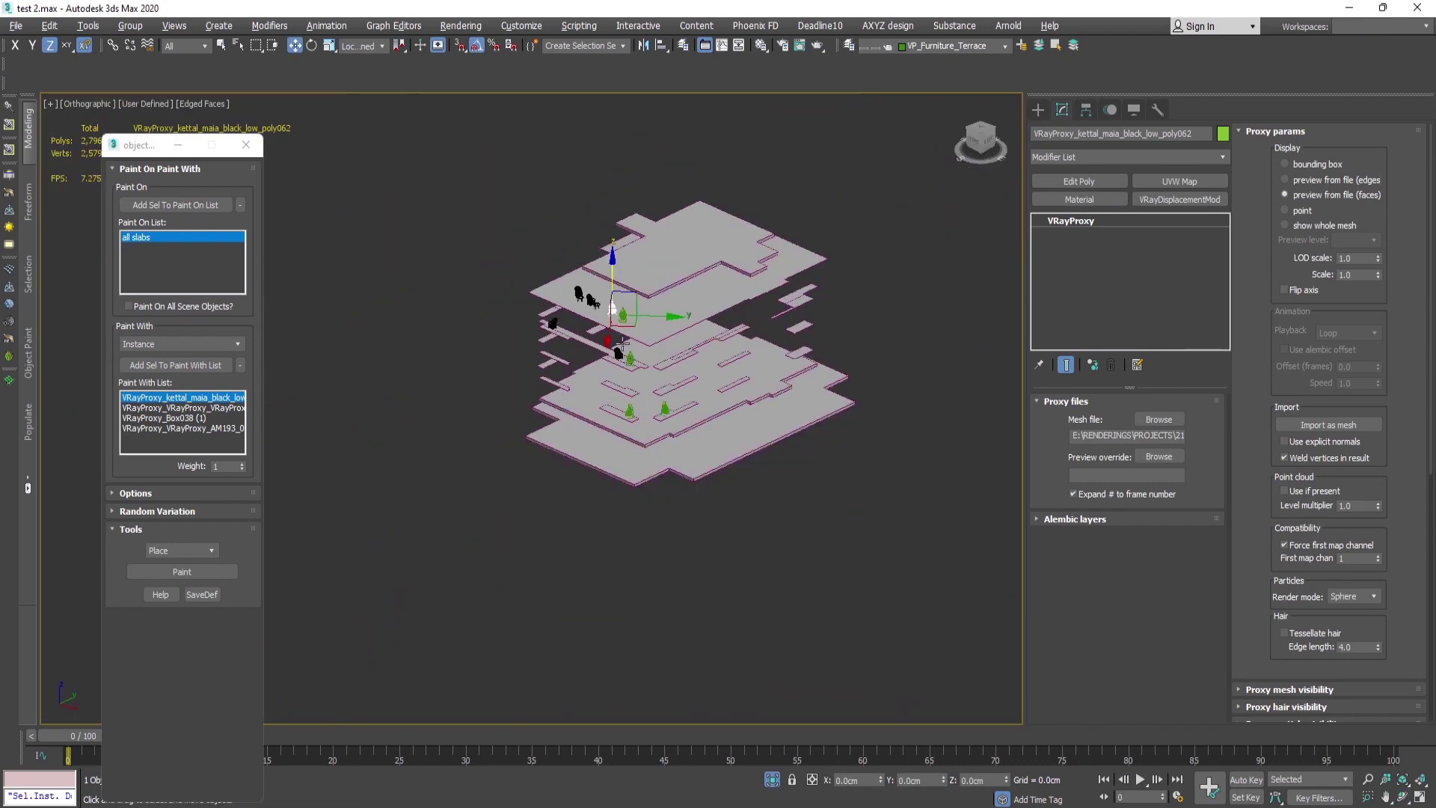
{"action": "middle_click_drag", "start_coordinate": [606, 312], "coordinate": [619, 370], "text": "alt"}
{"action": "scroll", "coordinate": [619, 370], "scroll_direction": "up", "scroll_amount": 10}
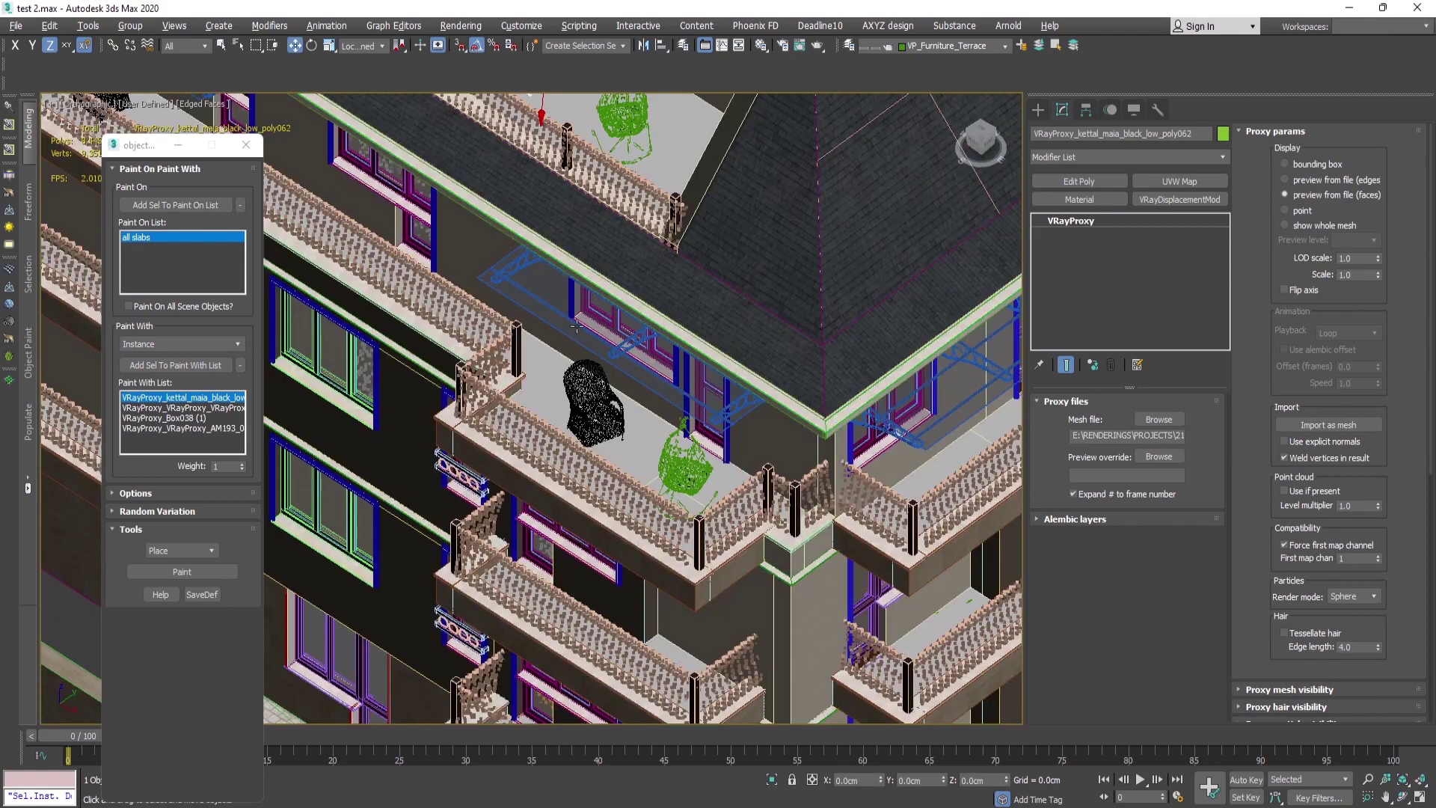
- Select the three people proxies beside the building and load them as the objects to paint with
{"action": "scroll", "coordinate": [576, 327], "scroll_direction": "down", "scroll_amount": 8}
{"action": "middle_click_drag", "start_coordinate": [703, 553], "coordinate": [492, 340]}
{"action": "scroll", "coordinate": [491, 340], "scroll_direction": "down", "scroll_amount": 5}
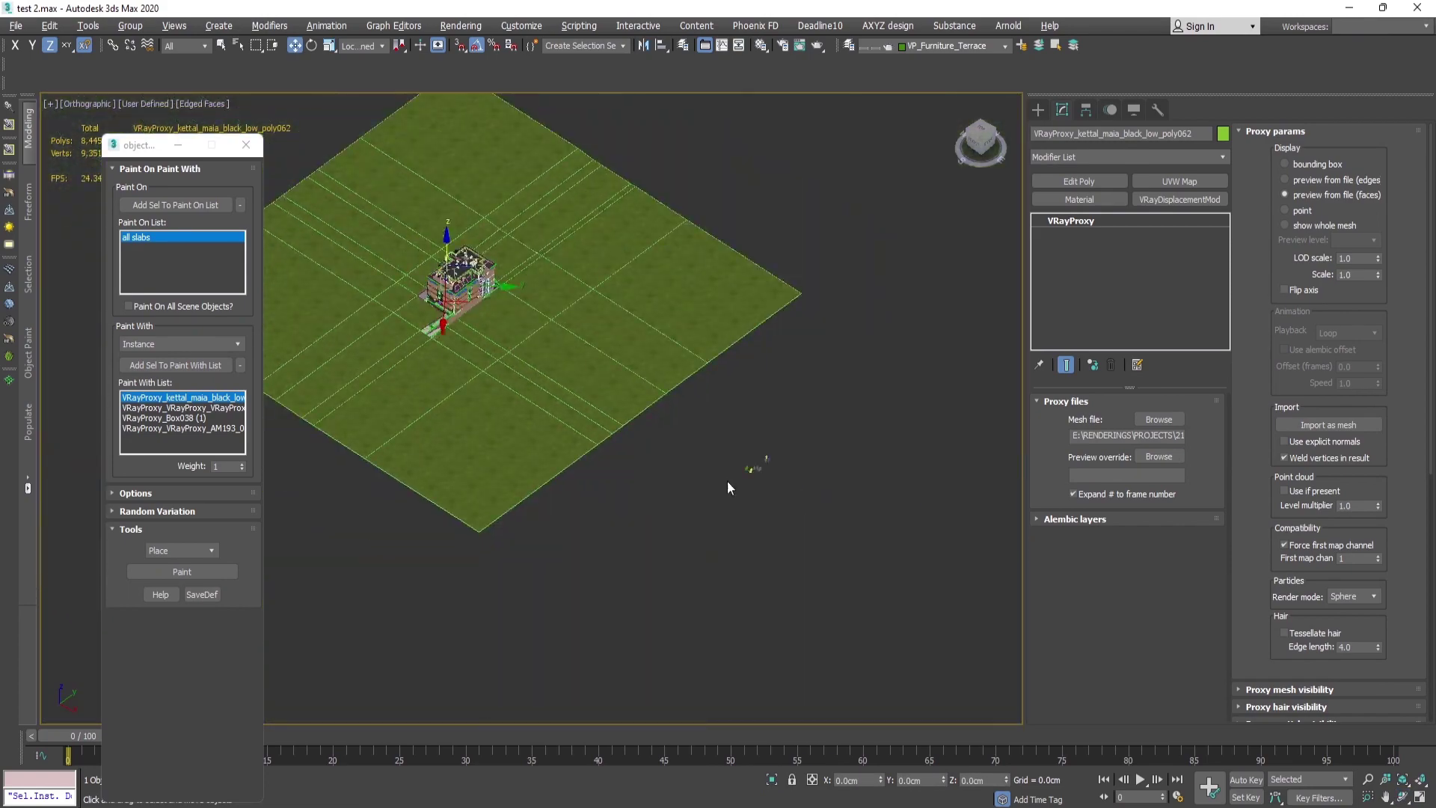
{"action": "middle_click_drag", "start_coordinate": [727, 482], "coordinate": [661, 402]}
{"action": "scroll", "coordinate": [661, 402], "scroll_direction": "up", "scroll_amount": 15}
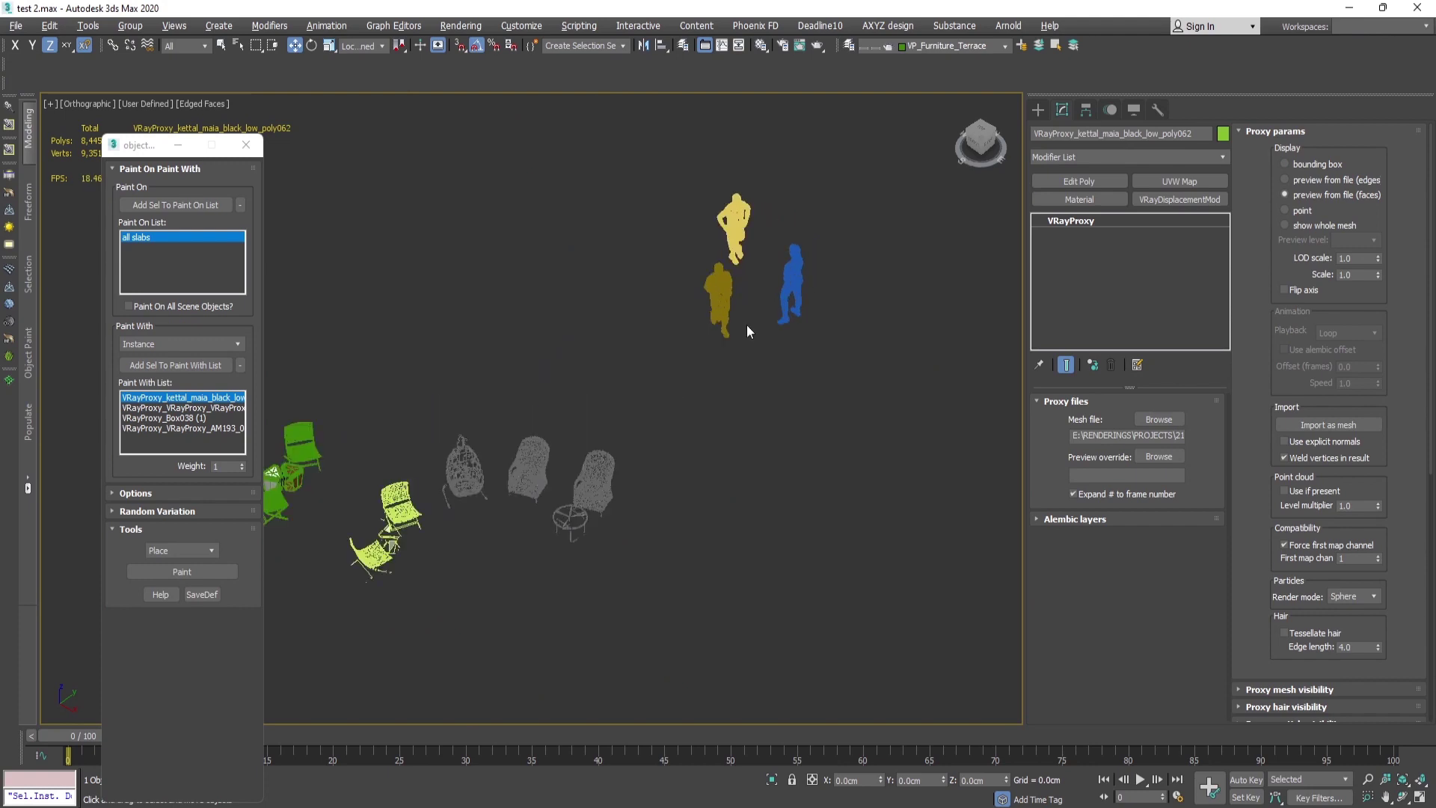
{"action": "left_click", "coordinate": [729, 370]}
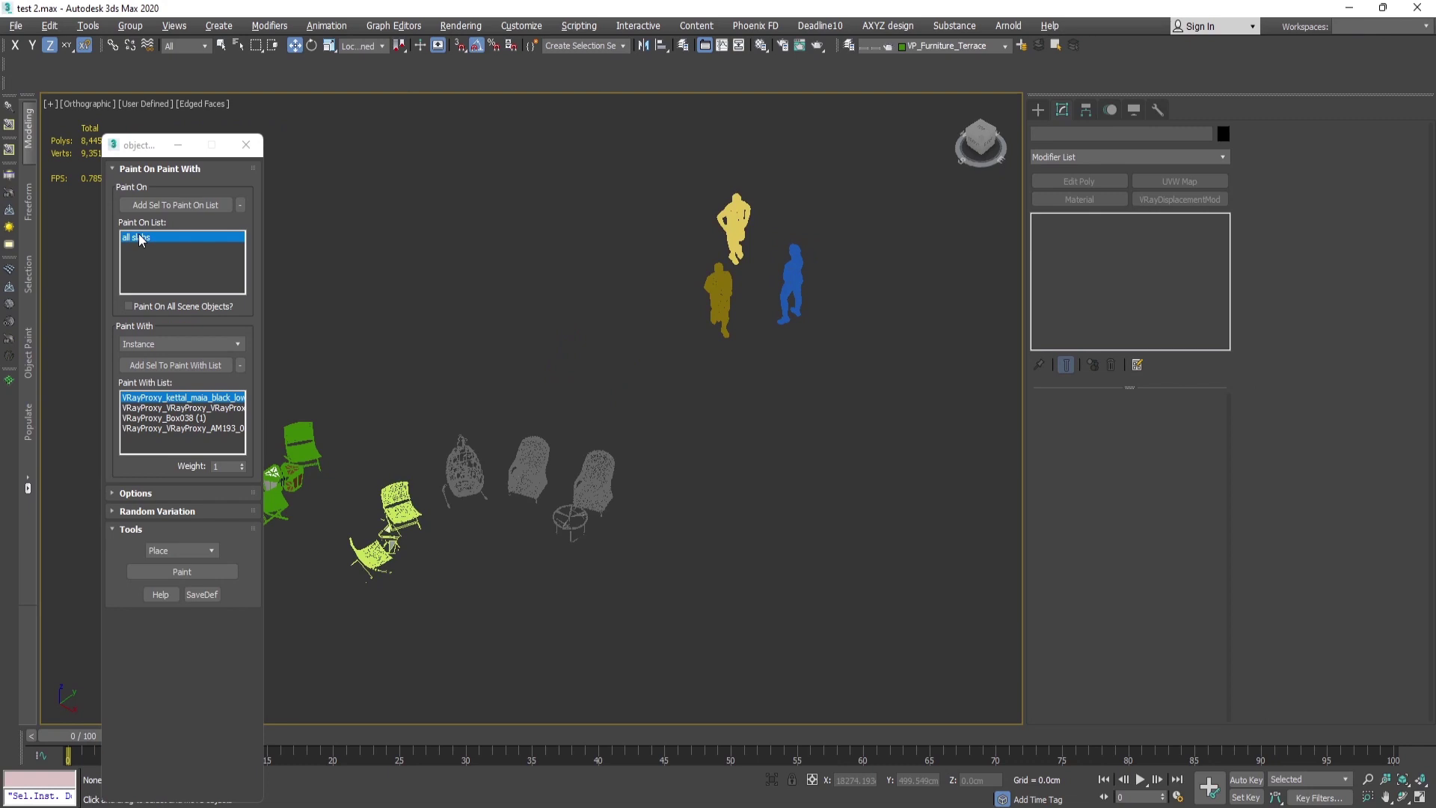
{"action": "left_click_drag", "start_coordinate": [643, 349], "coordinate": [643, 347]}
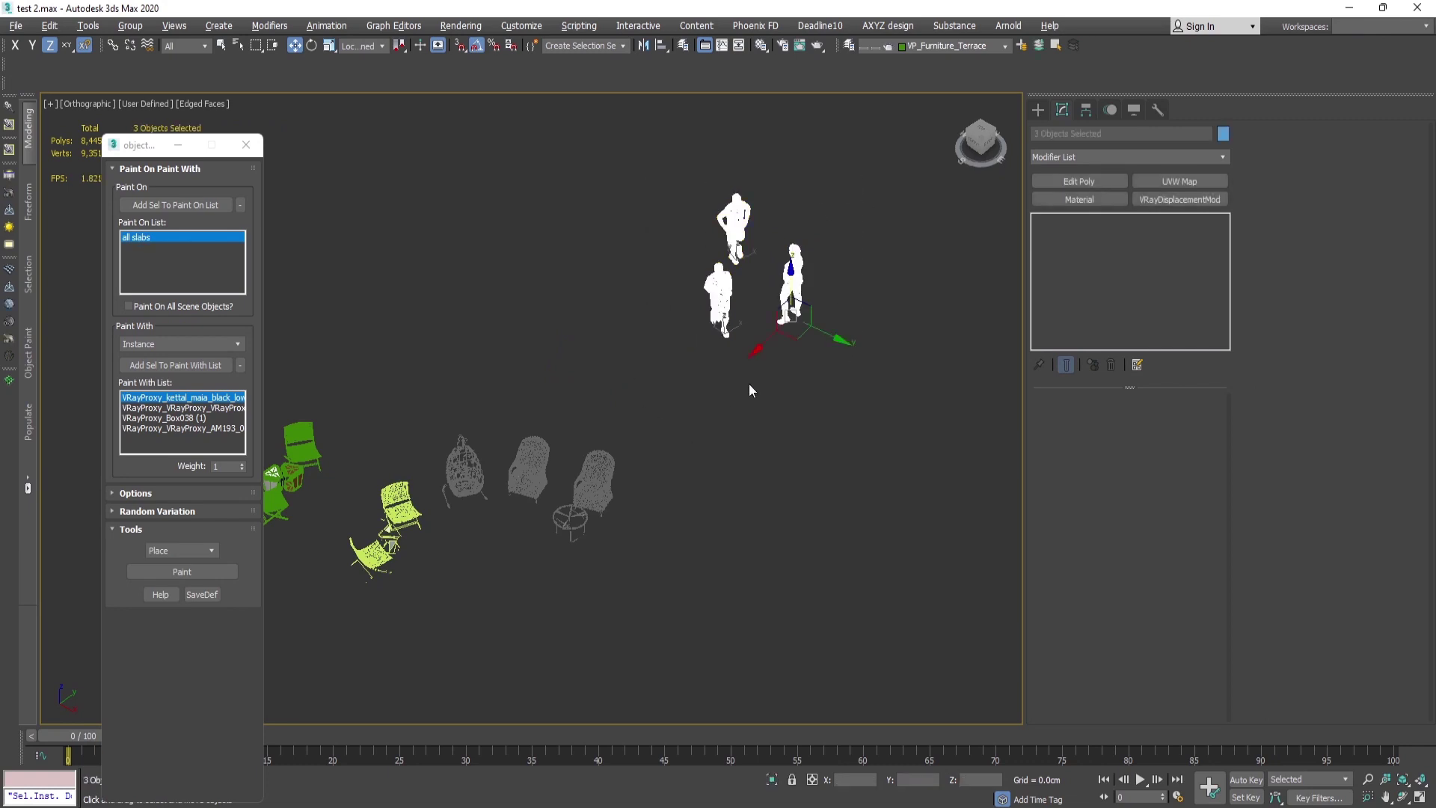
{"action": "scroll", "coordinate": [838, 226], "scroll_direction": "up", "scroll_amount": 4}
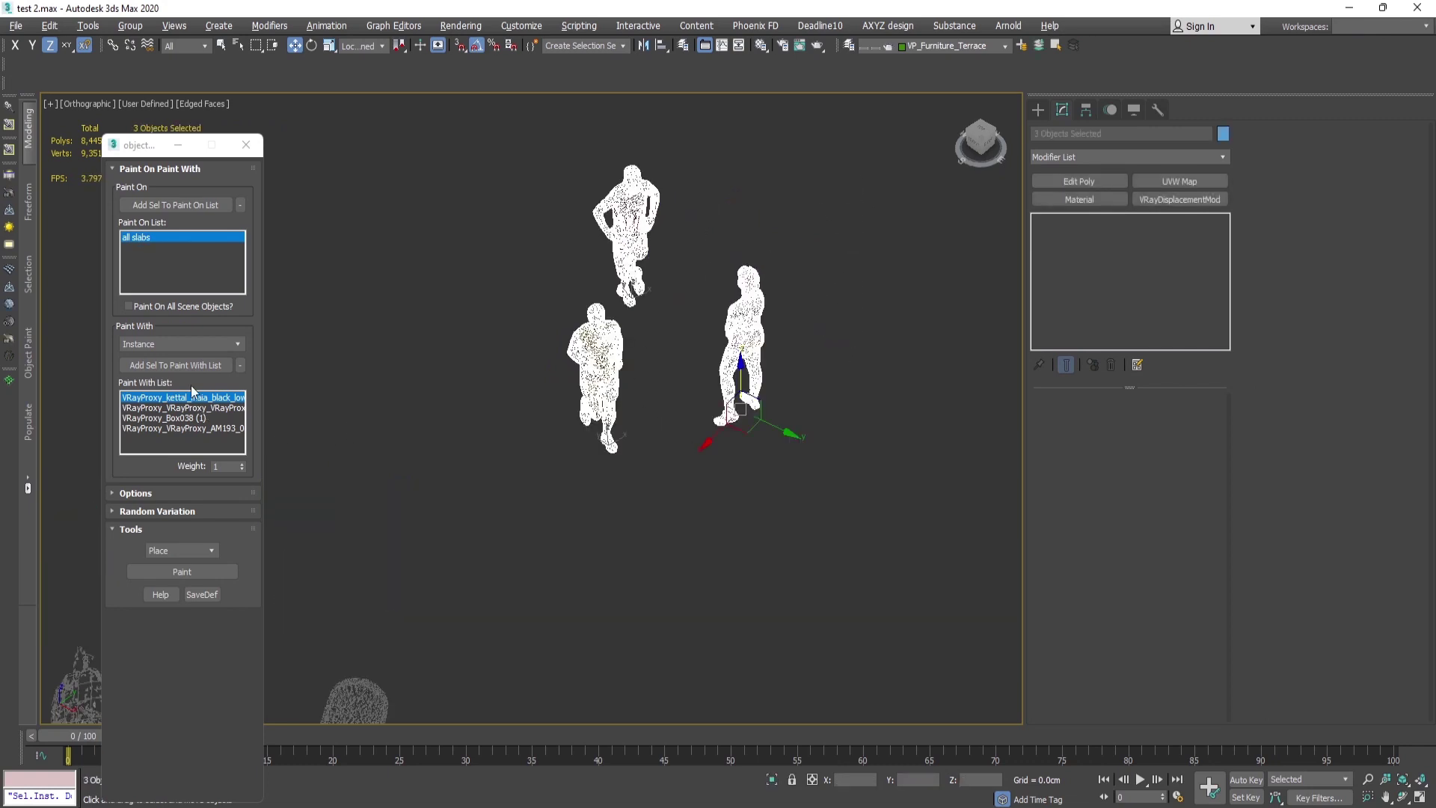
{"action": "left_click", "coordinate": [190, 366]}
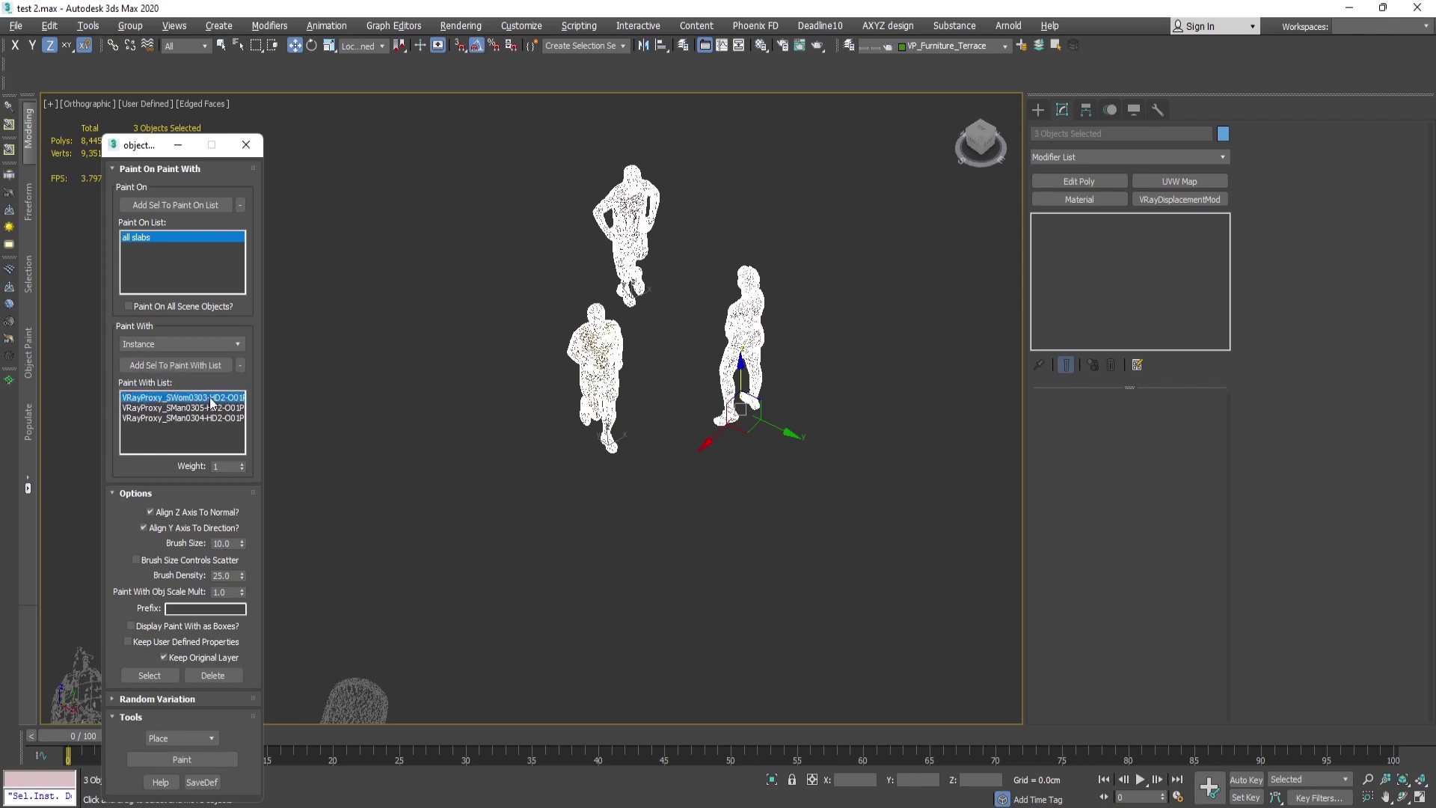
- Review the object painter's general options and its random variation settings
{"action": "scroll", "coordinate": [520, 454], "scroll_direction": "down", "scroll_amount": 4}
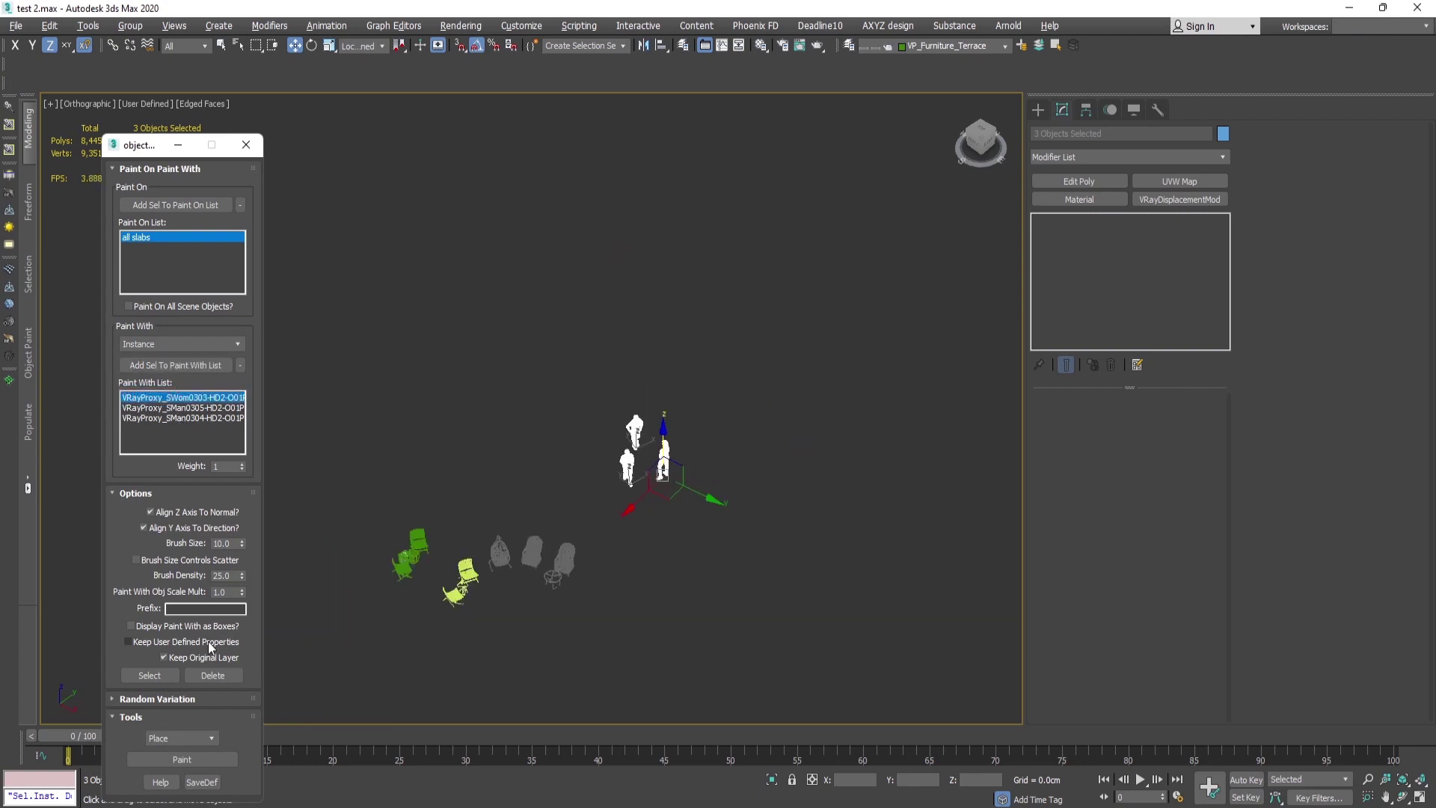
{"action": "left_click", "coordinate": [137, 489]}
{"action": "left_click", "coordinate": [136, 509]}
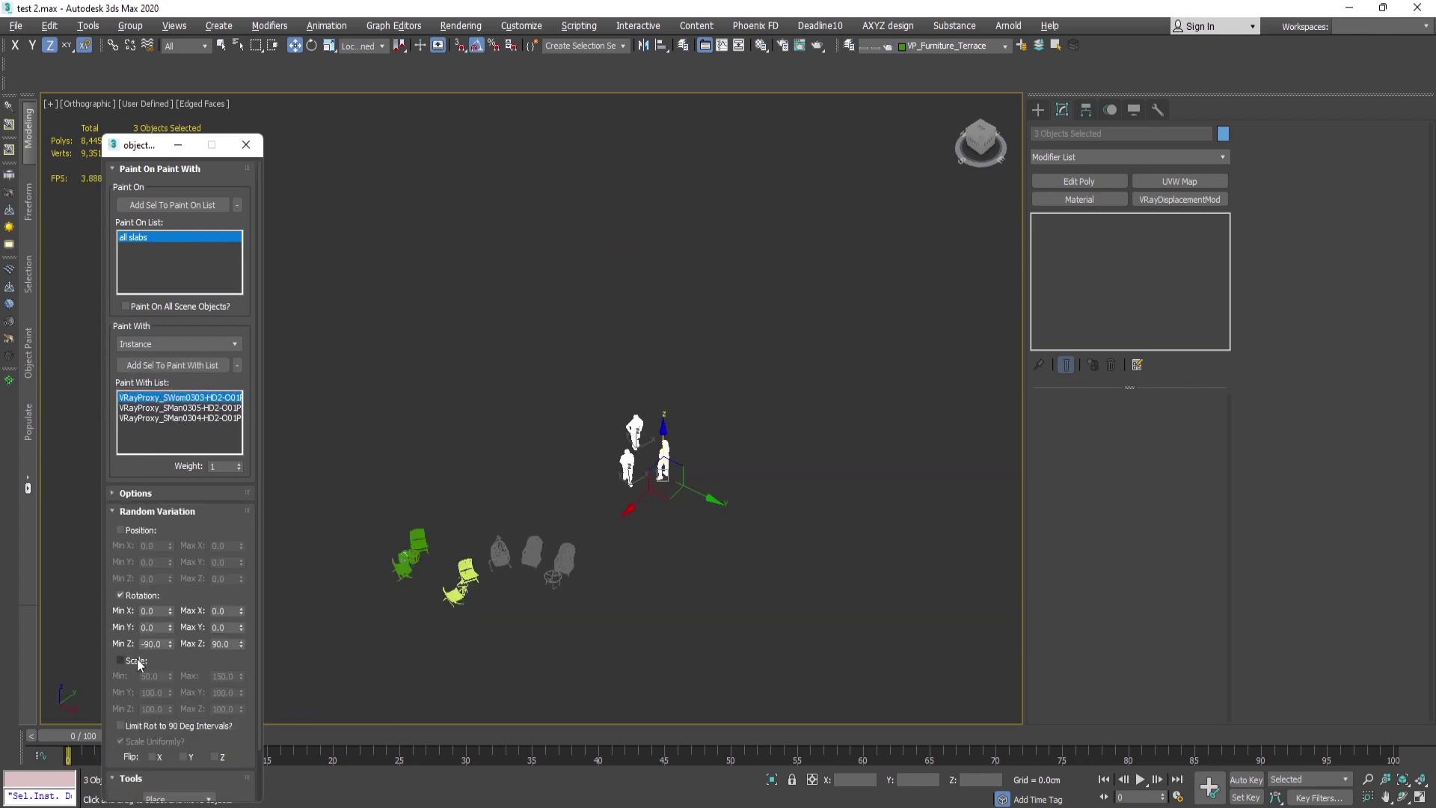
{"action": "left_click", "coordinate": [161, 510]}
- Start painting and place one person between the roof terrace's armchairs and one beside the corner balcony's armchair
{"action": "scroll", "coordinate": [793, 513], "scroll_direction": "down", "scroll_amount": 8}
{"action": "scroll", "coordinate": [565, 386], "scroll_direction": "up", "scroll_amount": 14}
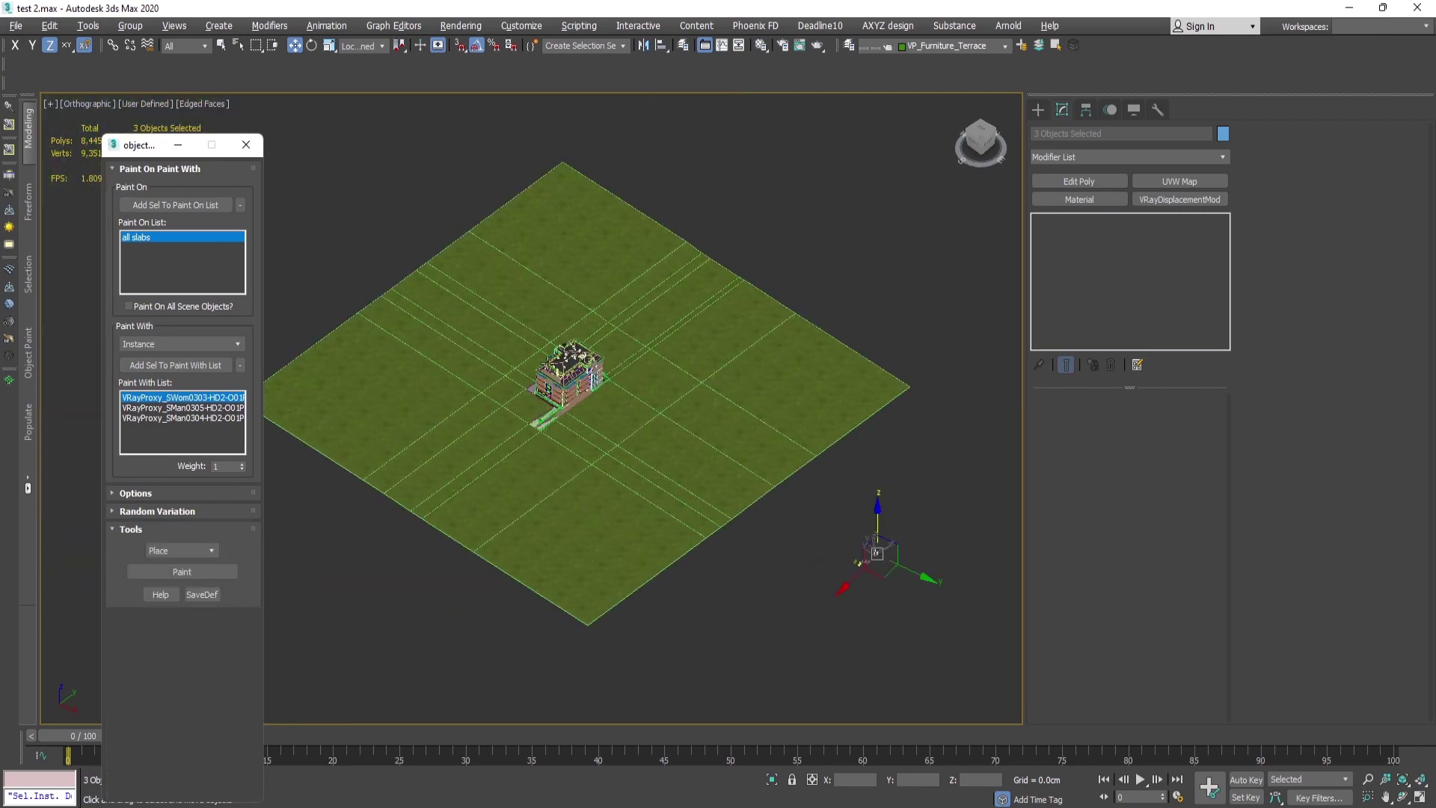
{"action": "left_click", "coordinate": [179, 570]}
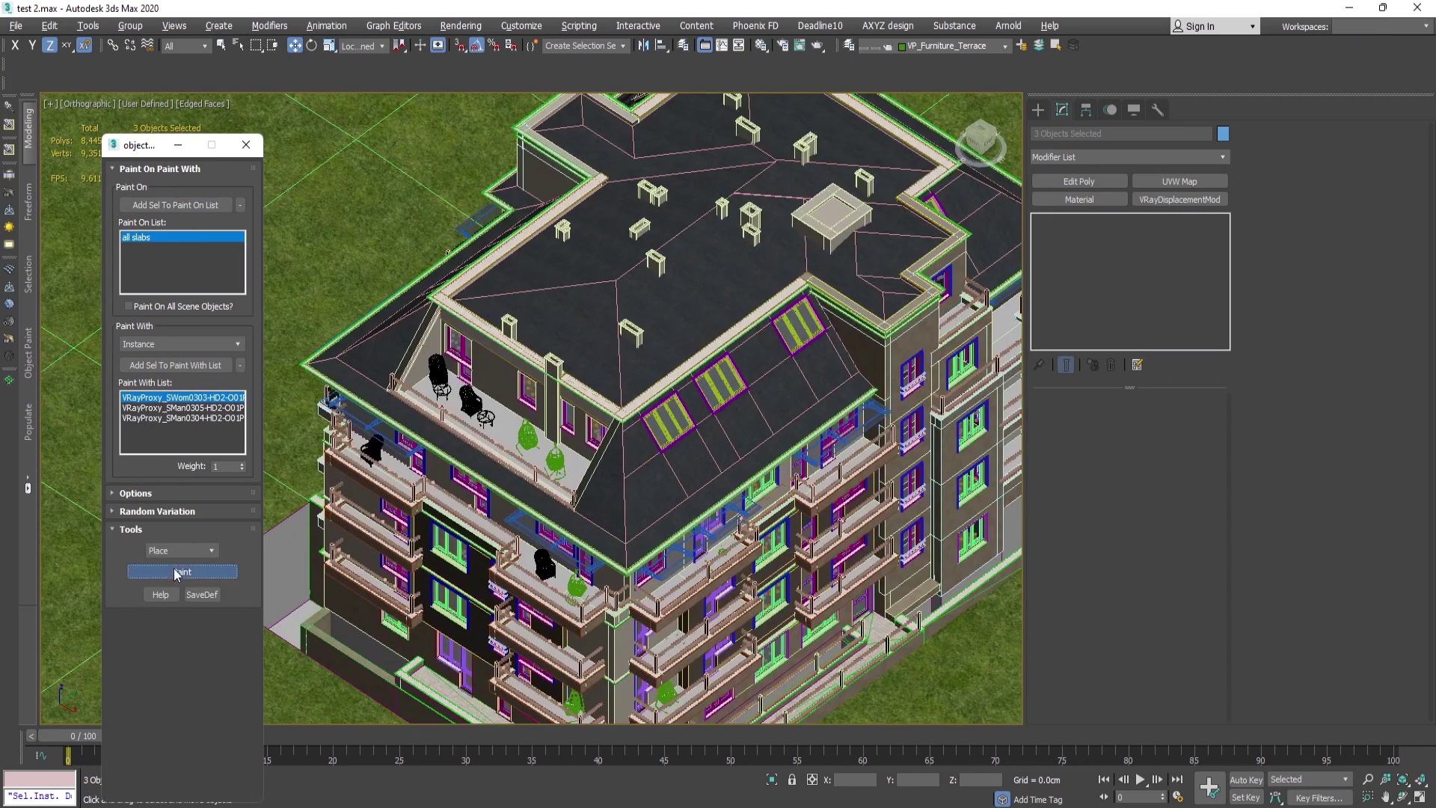
{"action": "scroll", "coordinate": [444, 434], "scroll_direction": "up", "scroll_amount": 6}
{"action": "left_click", "coordinate": [443, 407]}
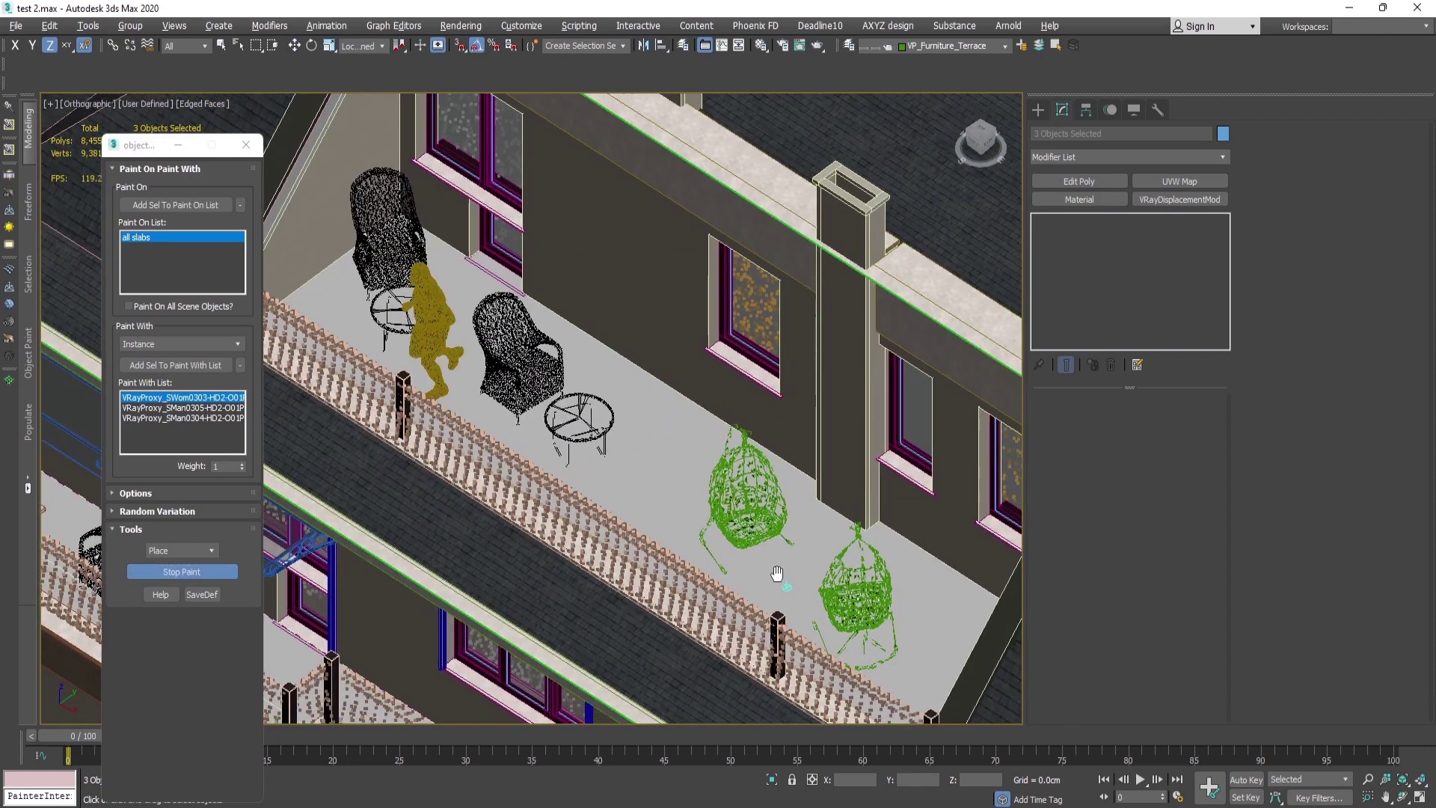
{"action": "scroll", "coordinate": [541, 270], "scroll_direction": "down", "scroll_amount": 6}
{"action": "scroll", "coordinate": [535, 484], "scroll_direction": "up", "scroll_amount": 7}
{"action": "left_click", "coordinate": [533, 480]}
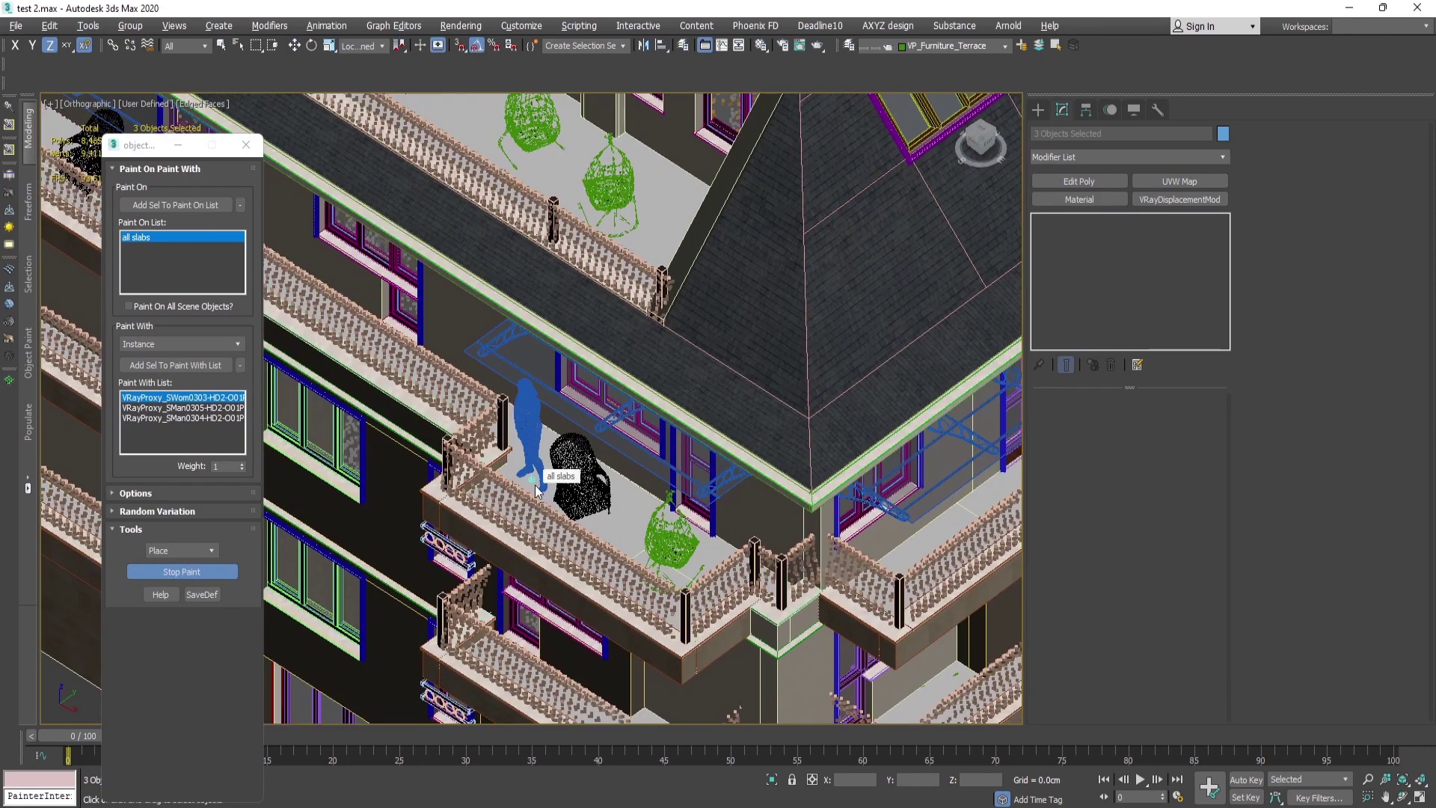
- Paint people onto the balconies one level below the top on both sides of the building corner
{"action": "scroll", "coordinate": [564, 481], "scroll_direction": "up", "scroll_amount": 5}
{"action": "scroll", "coordinate": [628, 414], "scroll_direction": "down", "scroll_amount": 5}
{"action": "scroll", "coordinate": [632, 449], "scroll_direction": "up", "scroll_amount": 4}
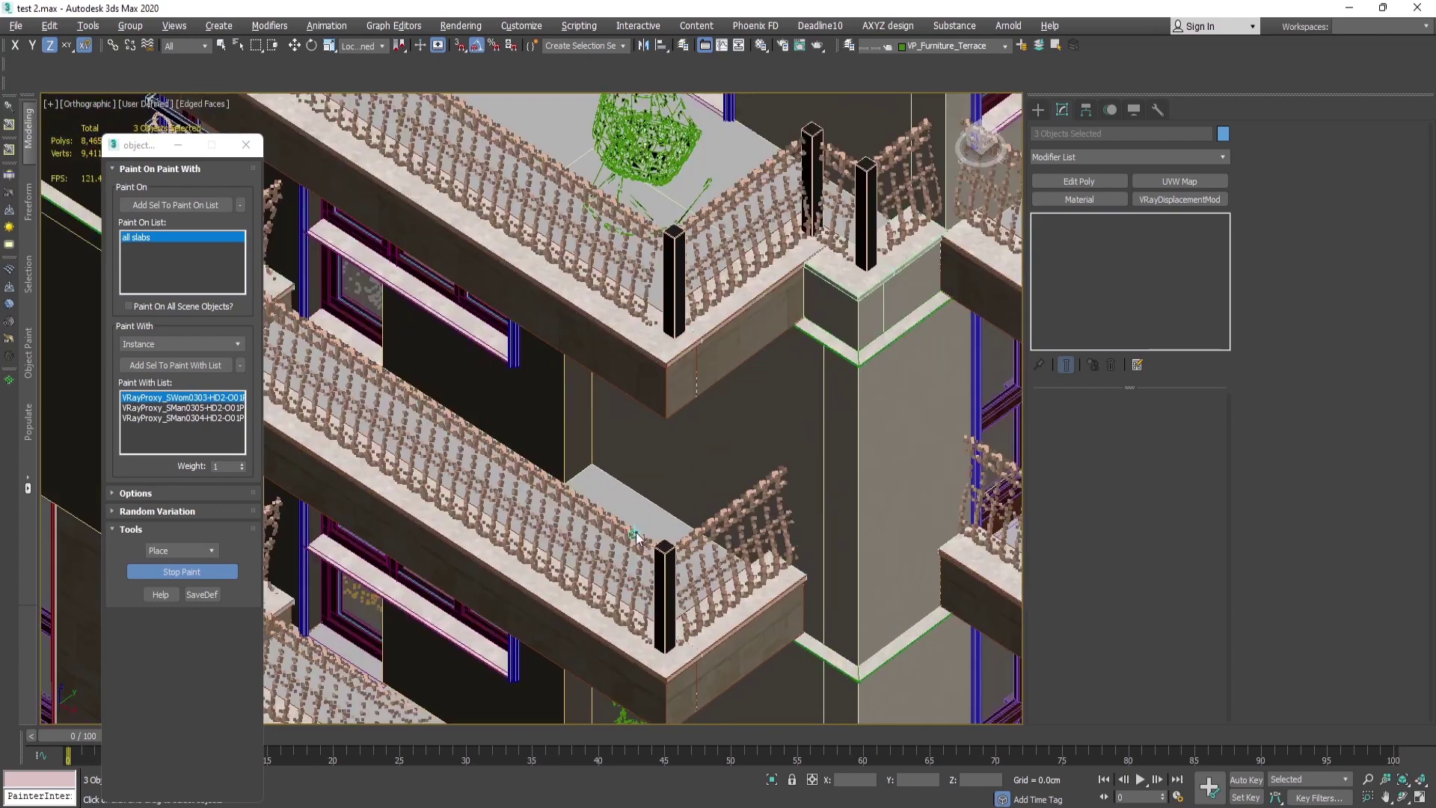
{"action": "left_click", "coordinate": [639, 523]}
{"action": "scroll", "coordinate": [793, 441], "scroll_direction": "up", "scroll_amount": 3}
{"action": "middle_click_drag", "start_coordinate": [923, 344], "coordinate": [591, 494]}
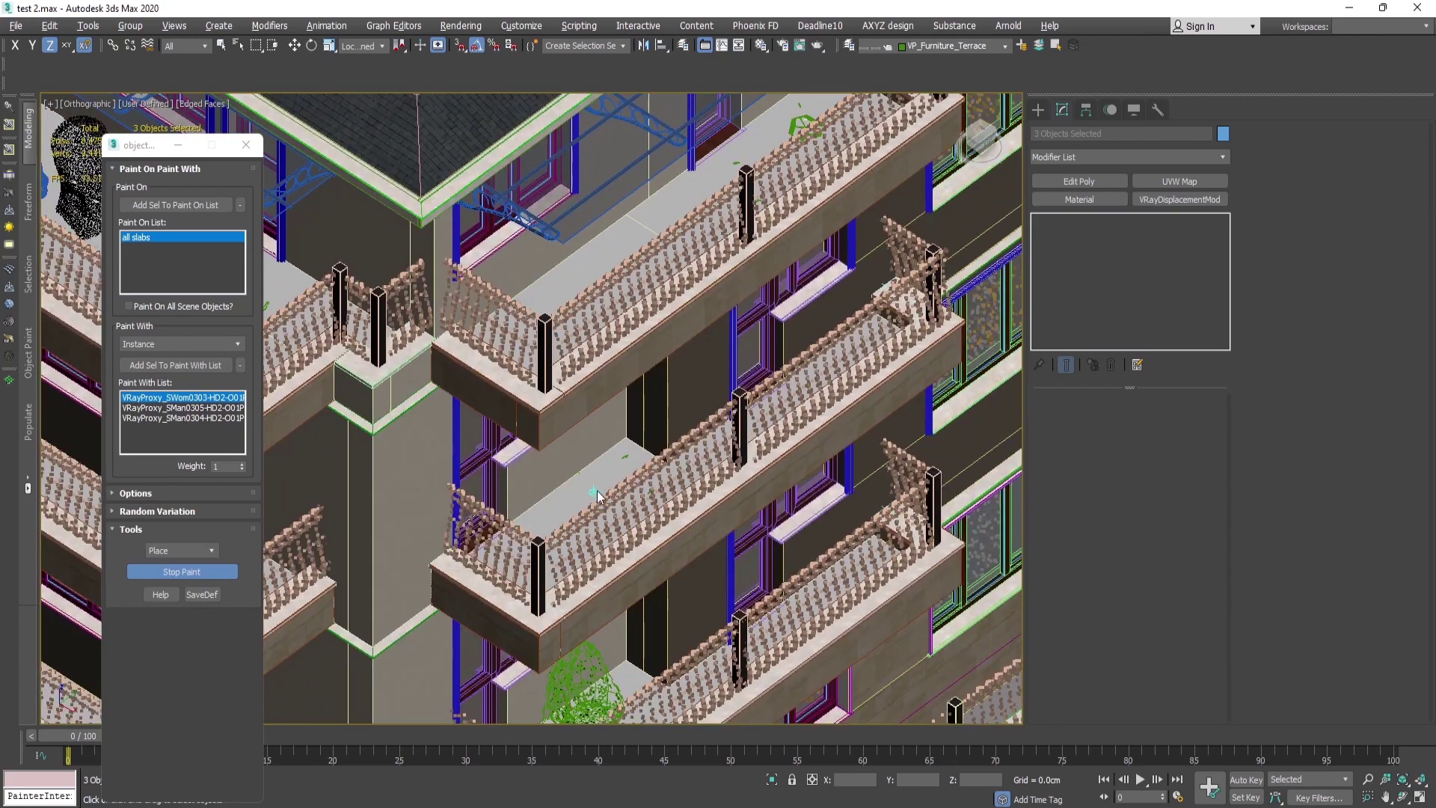
{"action": "left_click", "coordinate": [611, 492]}
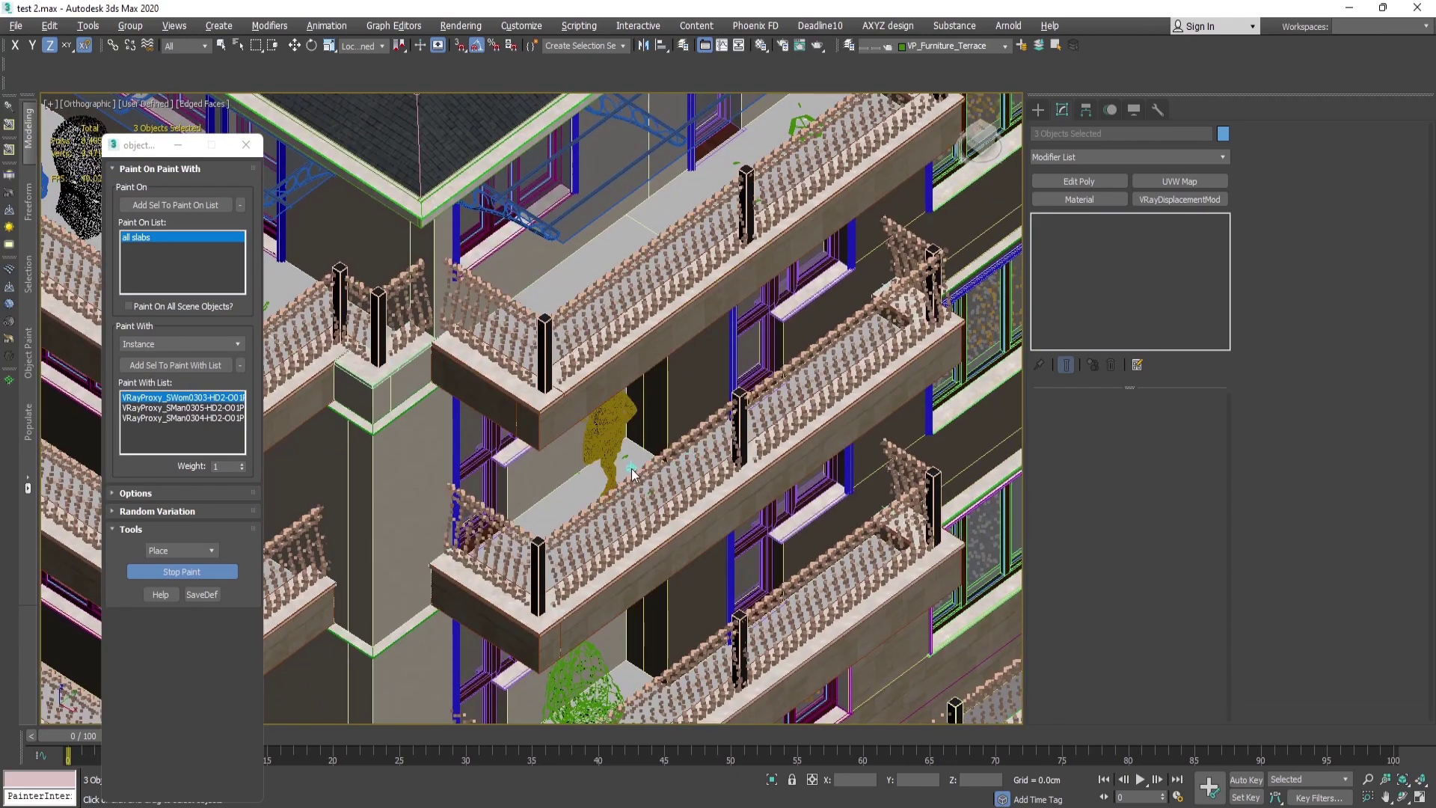
{"action": "scroll", "coordinate": [637, 472], "scroll_direction": "up", "scroll_amount": 3}
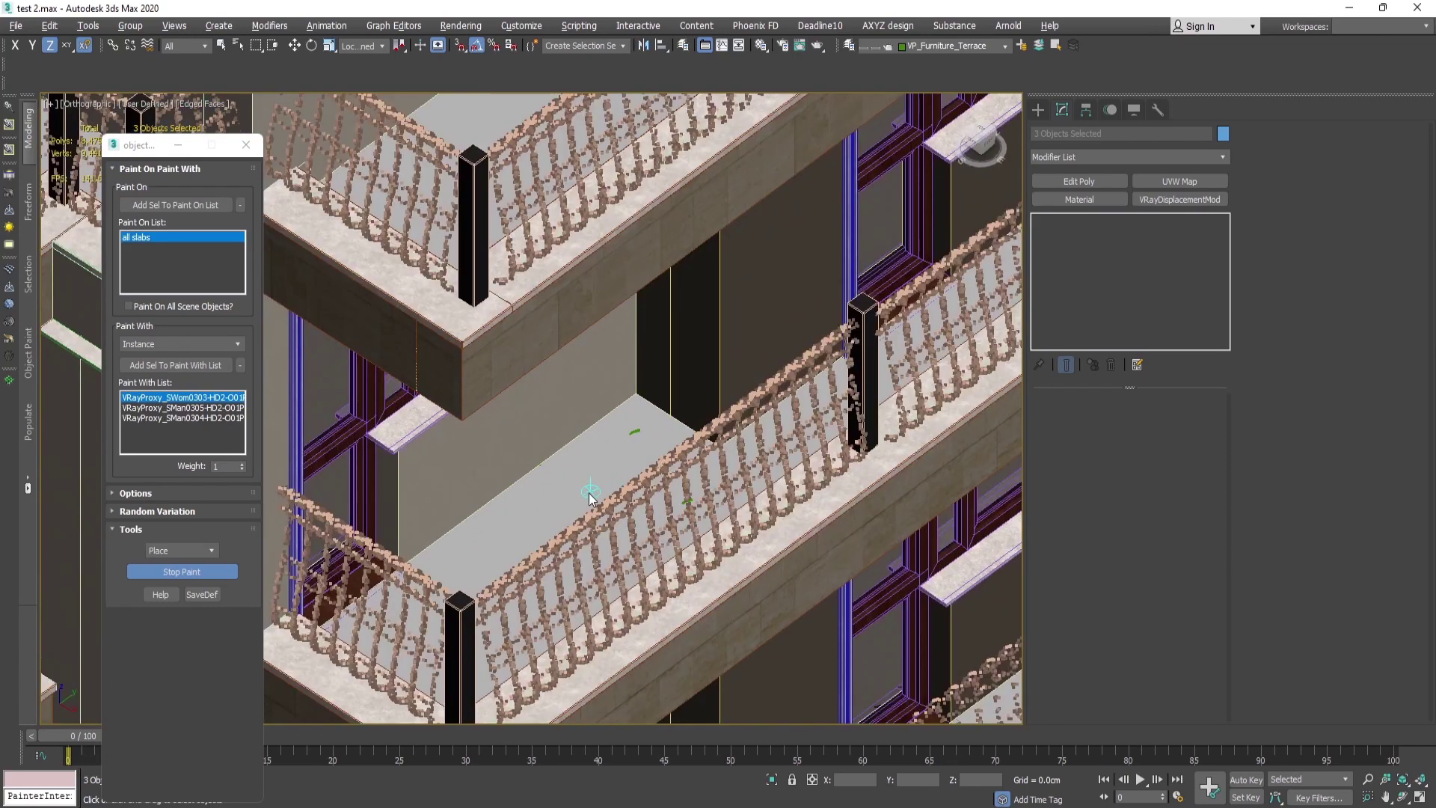
{"action": "left_click", "coordinate": [634, 537]}
- Paint three people along the right-hand facade's next top-floor balcony and one on each of the two balconies below it
{"action": "scroll", "coordinate": [803, 425], "scroll_direction": "down", "scroll_amount": 5}
{"action": "scroll", "coordinate": [802, 425], "scroll_direction": "up", "scroll_amount": 5}
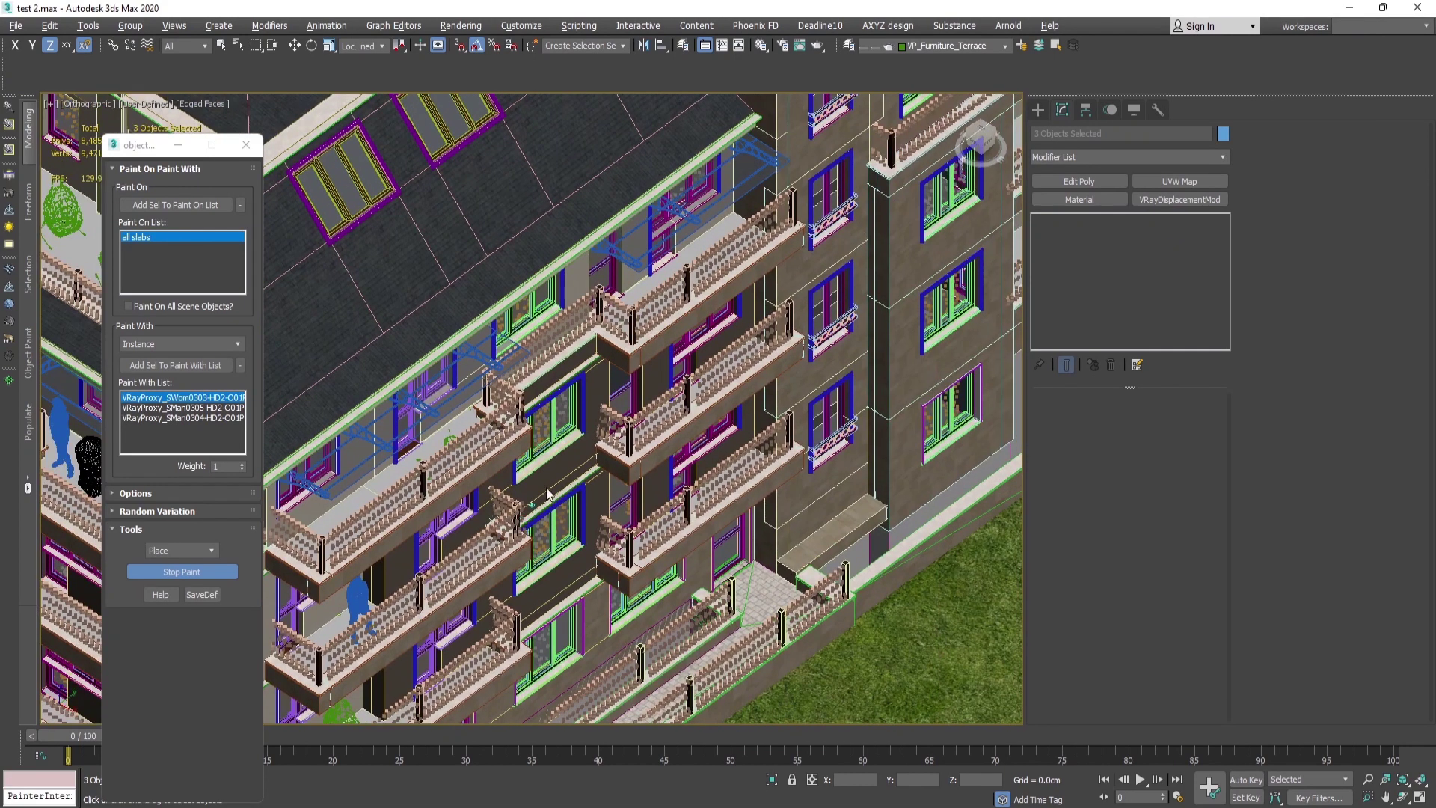
{"action": "scroll", "coordinate": [640, 281], "scroll_direction": "up", "scroll_amount": 3}
{"action": "left_click", "coordinate": [694, 285]}
{"action": "left_click", "coordinate": [773, 246]}
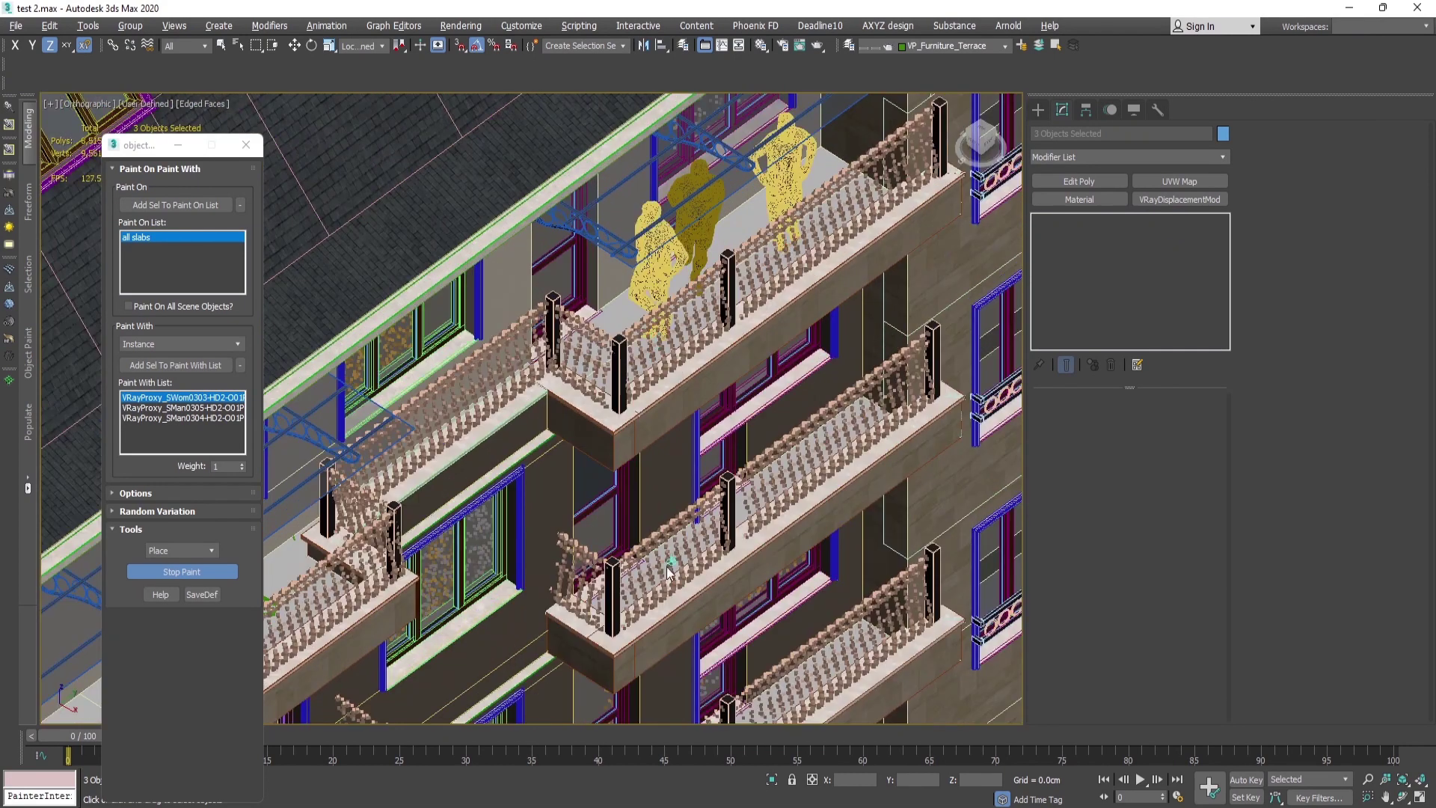
{"action": "left_click", "coordinate": [640, 594]}
{"action": "scroll", "coordinate": [638, 516], "scroll_direction": "up", "scroll_amount": 5}
{"action": "scroll", "coordinate": [637, 499], "scroll_direction": "down", "scroll_amount": 5}
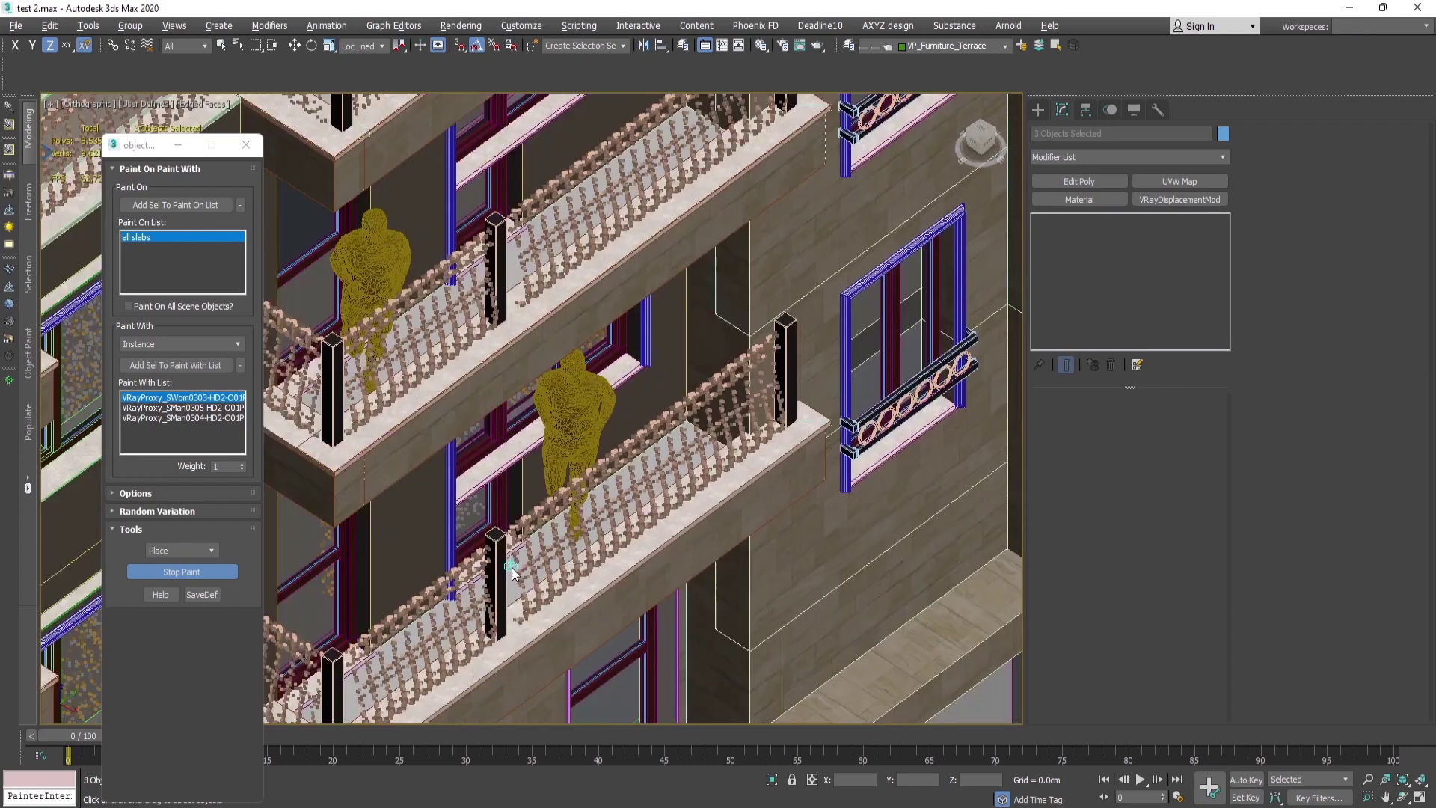
{"action": "scroll", "coordinate": [748, 261], "scroll_direction": "up", "scroll_amount": 4}
- Paint one person on each of the three stacked balconies at the far end of the right-hand facade
{"action": "left_click", "coordinate": [780, 230]}
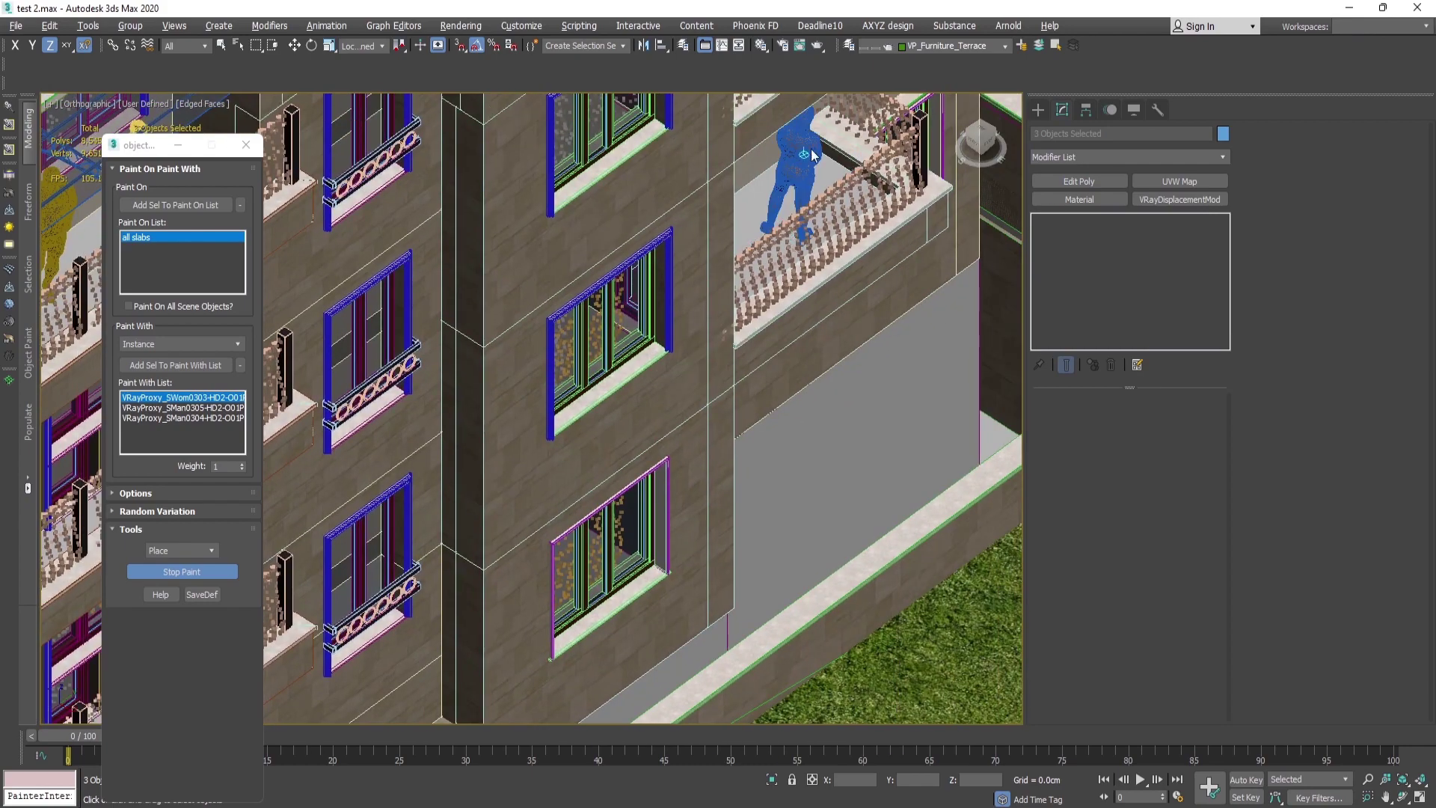
{"action": "middle_click_drag", "start_coordinate": [800, 148], "coordinate": [755, 461]}
{"action": "left_click", "coordinate": [751, 296]}
{"action": "scroll", "coordinate": [747, 300], "scroll_direction": "down", "scroll_amount": 3}
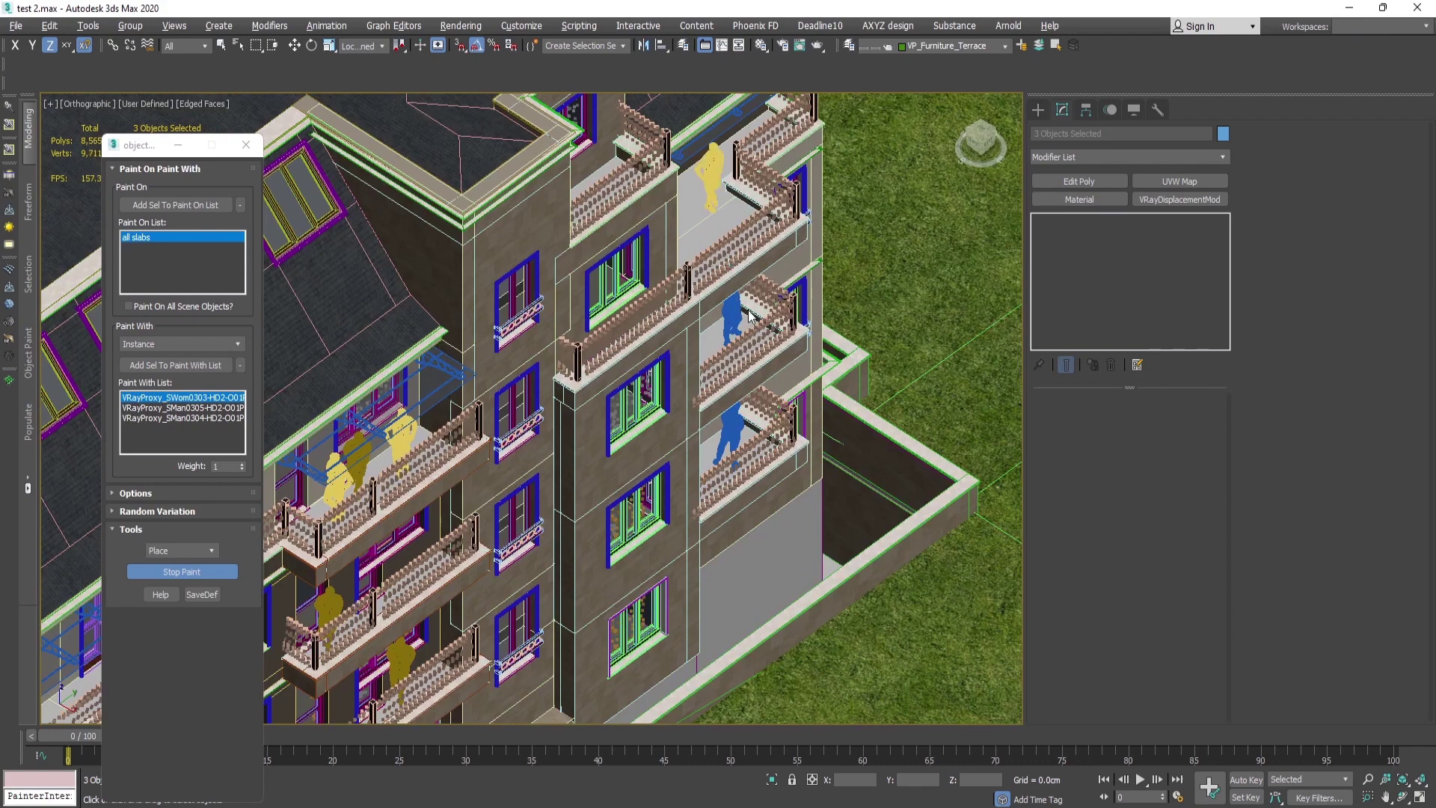
- Return to the original people proxies beside the building, stop painting and clear the selection
{"action": "scroll", "coordinate": [714, 217], "scroll_direction": "down", "scroll_amount": 6}
{"action": "scroll", "coordinate": [631, 388], "scroll_direction": "up", "scroll_amount": 1}
{"action": "scroll", "coordinate": [630, 387], "scroll_direction": "down", "scroll_amount": 4}
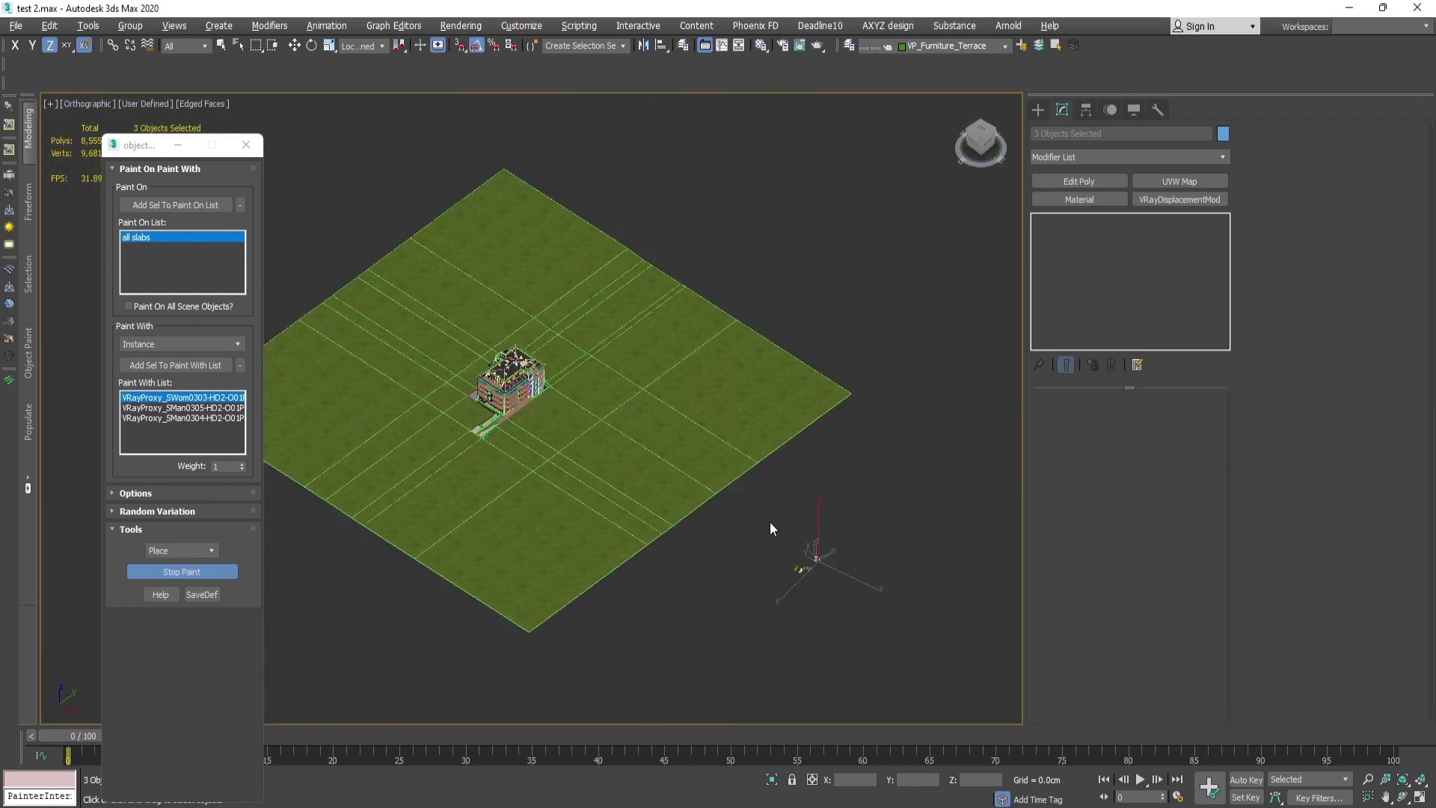
{"action": "scroll", "coordinate": [759, 553], "scroll_direction": "up", "scroll_amount": 8}
{"action": "scroll", "coordinate": [836, 324], "scroll_direction": "up", "scroll_amount": 4}
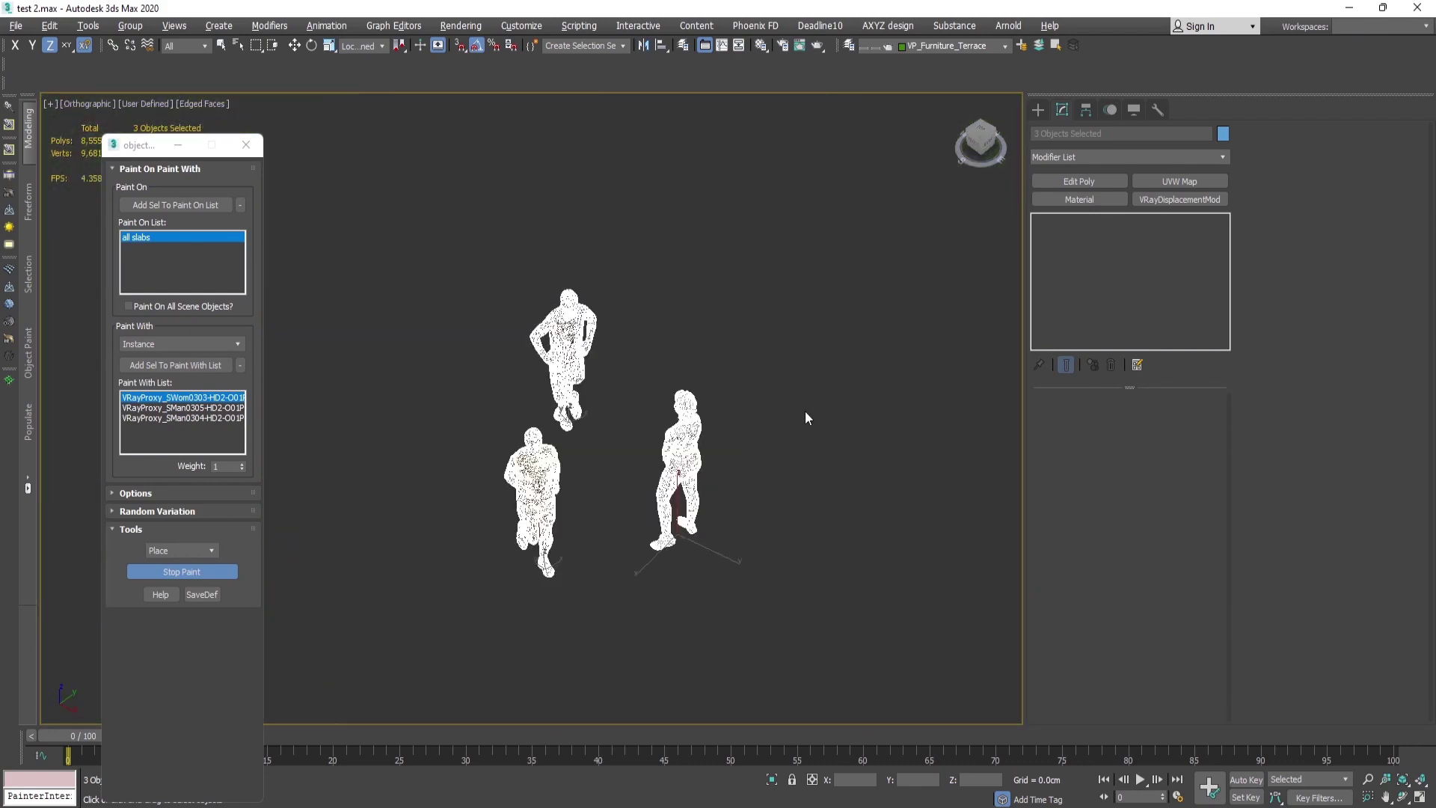
{"action": "left_click", "coordinate": [172, 573]}
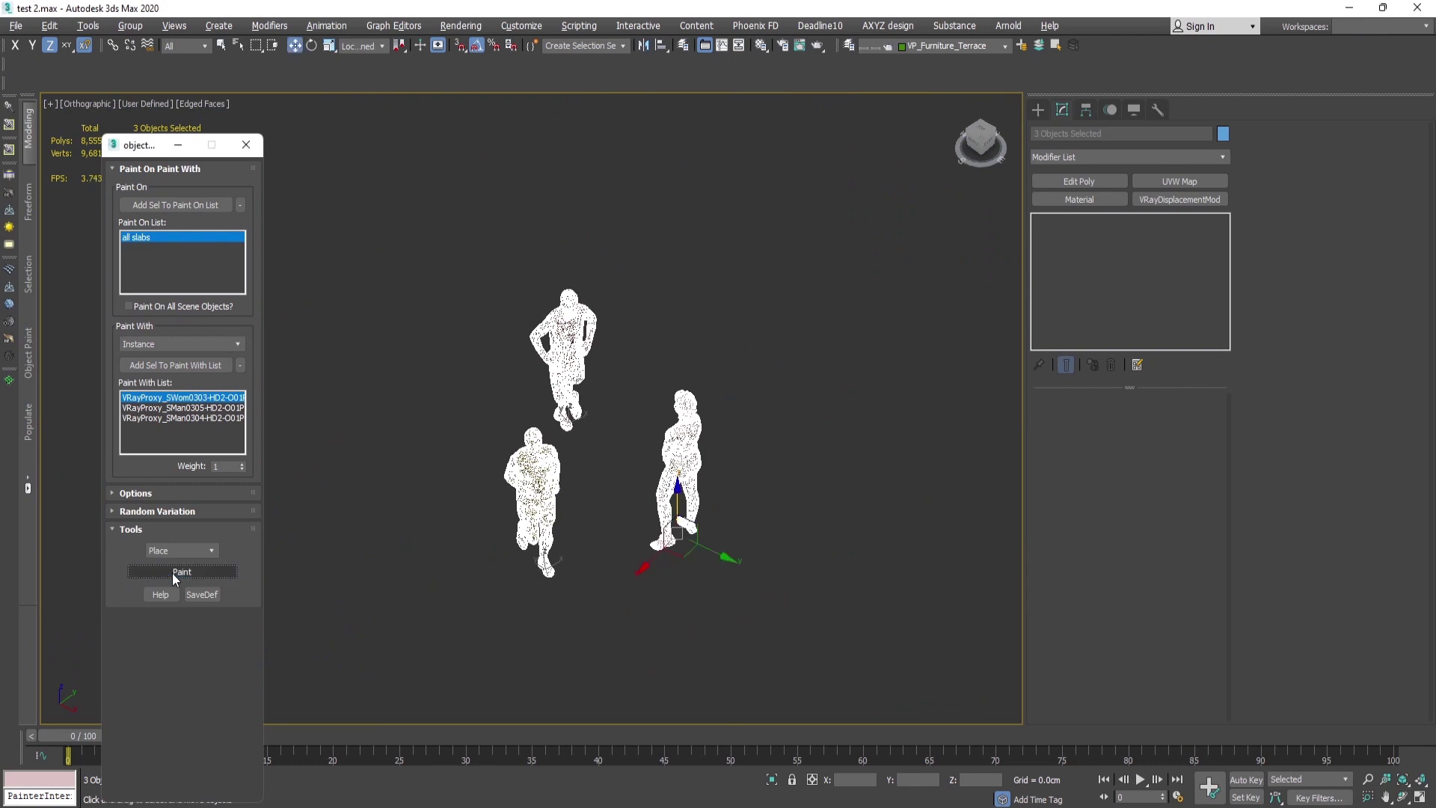
{"action": "left_click", "coordinate": [837, 332]}
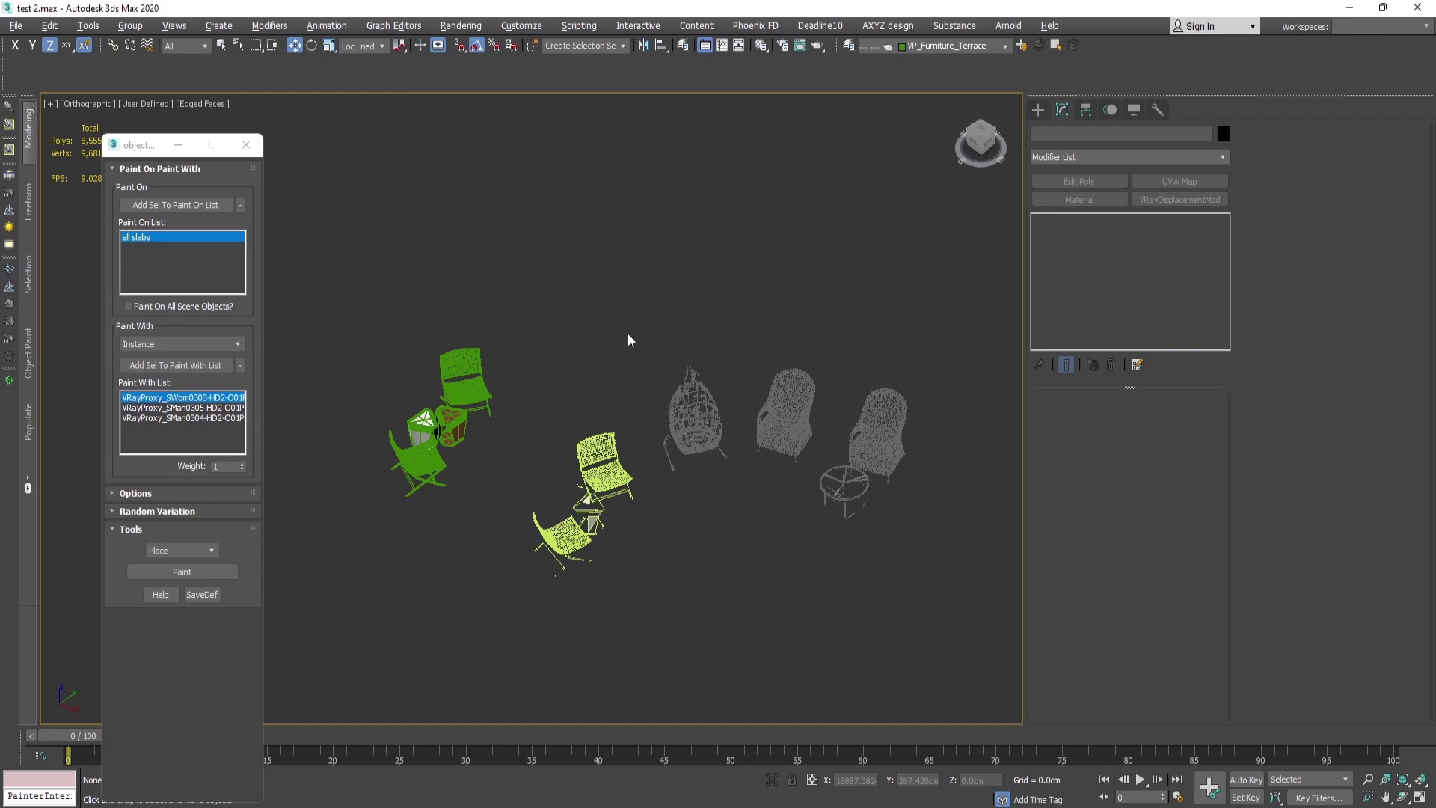
- Replace the people in the paint-with list with the original green group of two chairs and side tables
{"action": "left_click", "coordinate": [404, 469]}
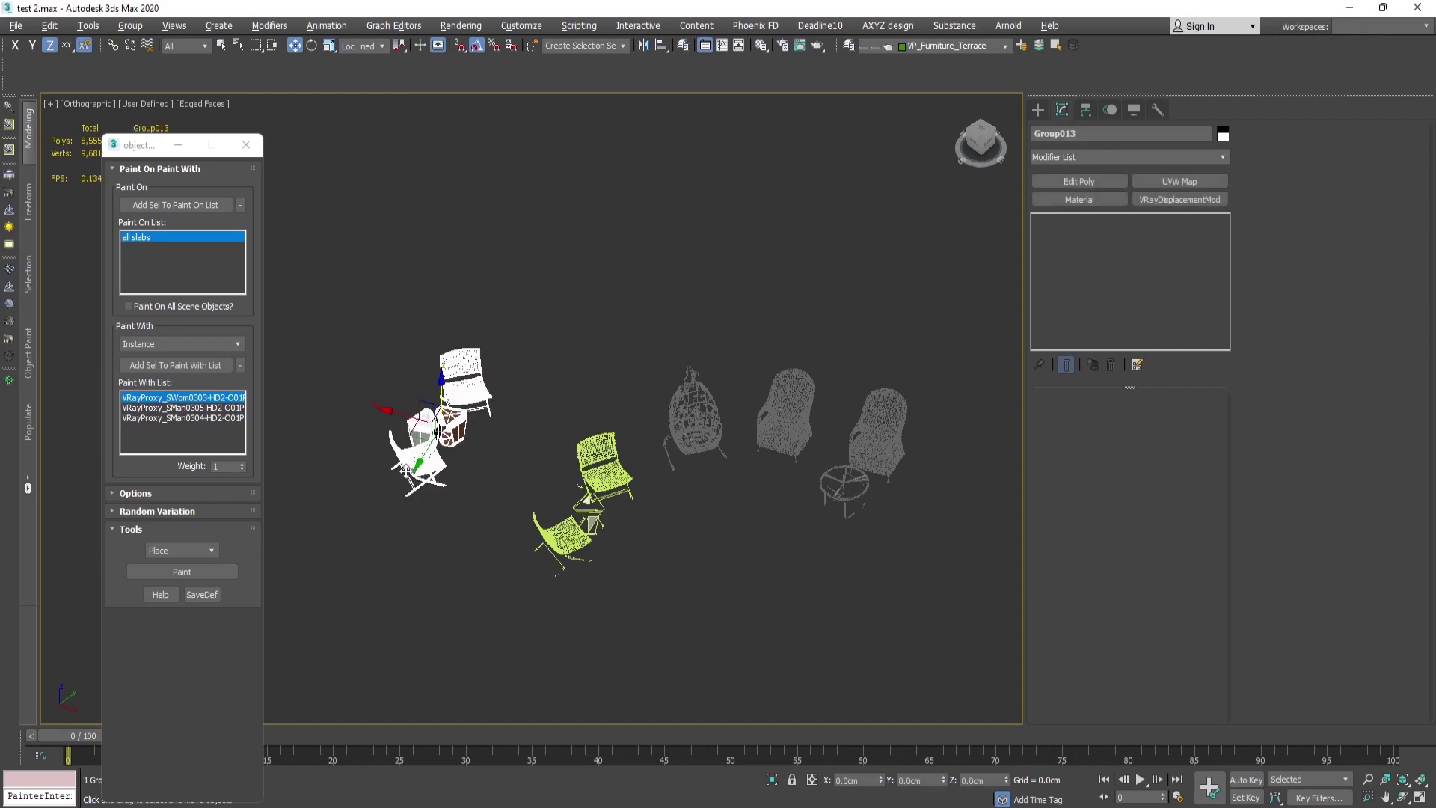
{"action": "left_click", "coordinate": [217, 368]}
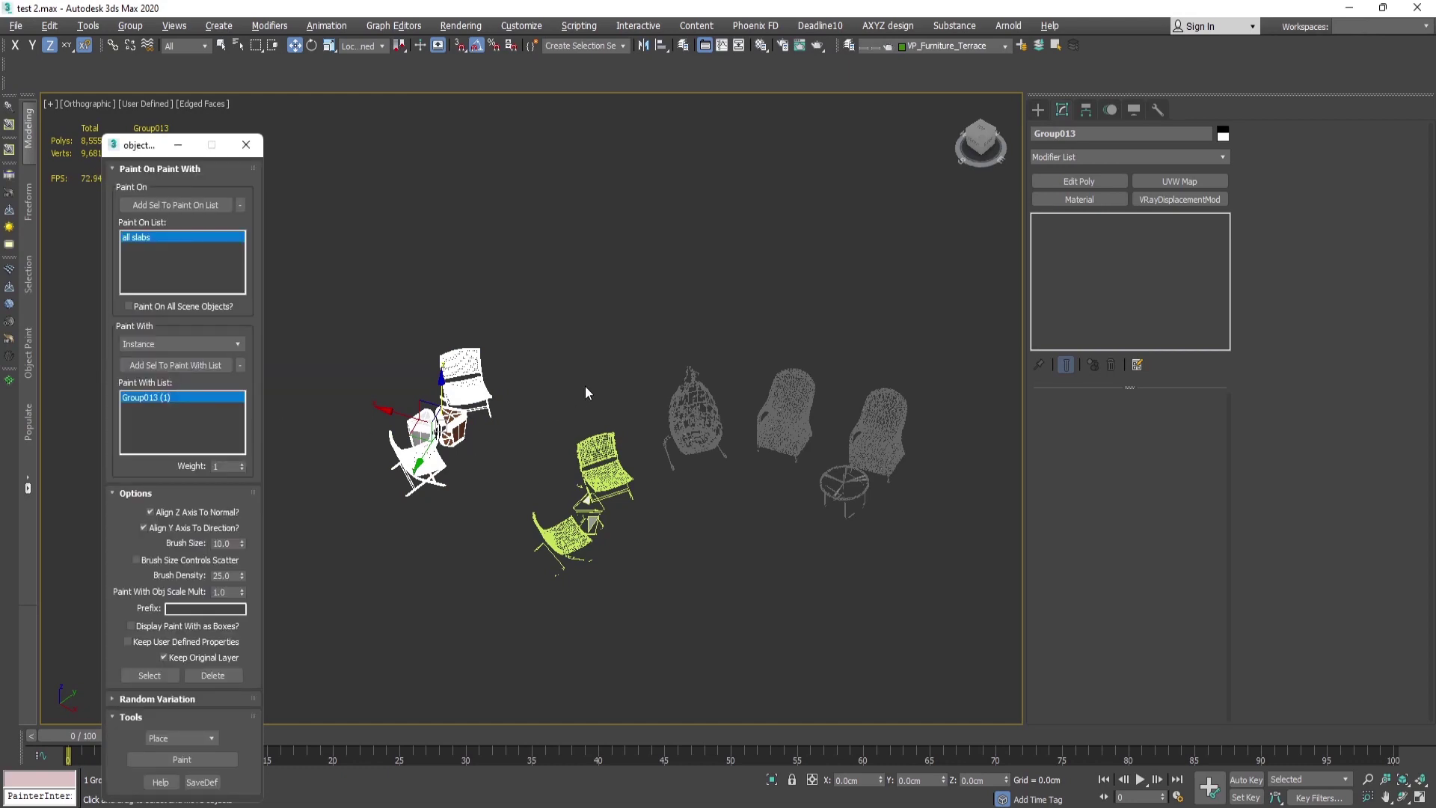
{"action": "scroll", "coordinate": [576, 396], "scroll_direction": "down", "scroll_amount": 3}
{"action": "scroll", "coordinate": [457, 366], "scroll_direction": "up", "scroll_amount": 3}
{"action": "scroll", "coordinate": [458, 366], "scroll_direction": "up", "scroll_amount": 2}
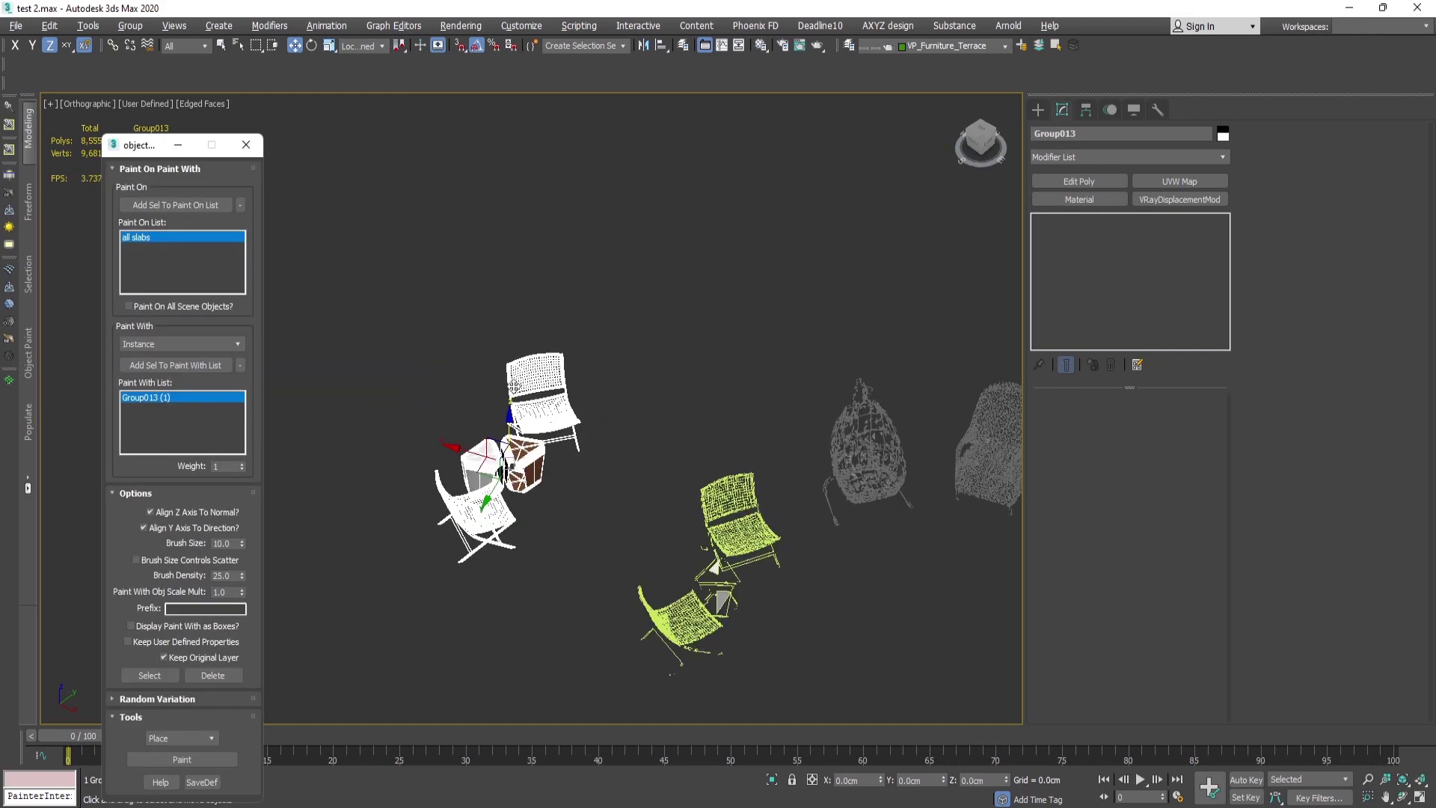
{"action": "scroll", "coordinate": [658, 469], "scroll_direction": "down", "scroll_amount": 4}
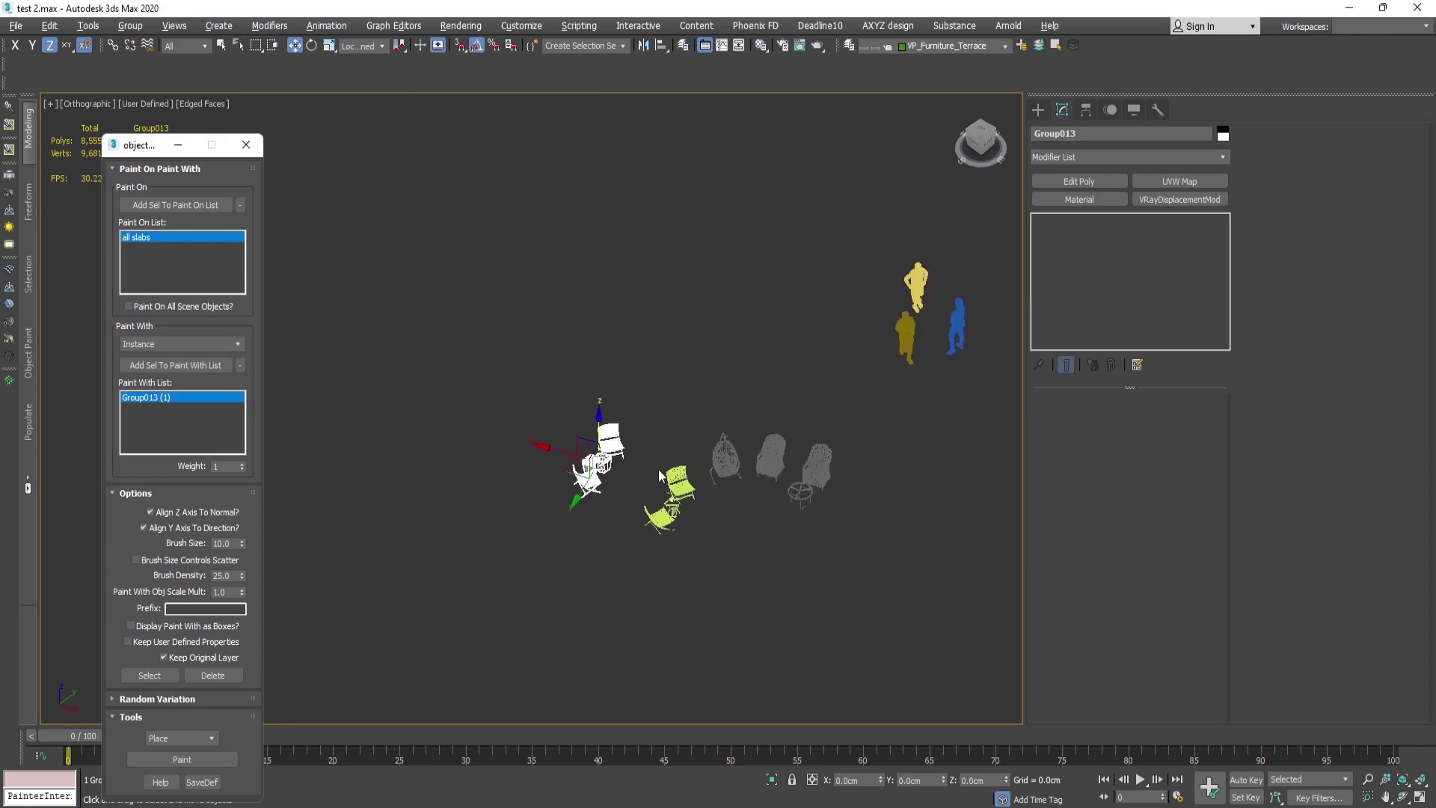
- Paint one instance of the green furniture group onto the terrace at the building's other corner, above the balconies with the blue people
{"action": "middle_click_drag", "start_coordinate": [280, 263], "coordinate": [792, 490]}
{"action": "scroll", "coordinate": [673, 380], "scroll_direction": "up", "scroll_amount": 5}
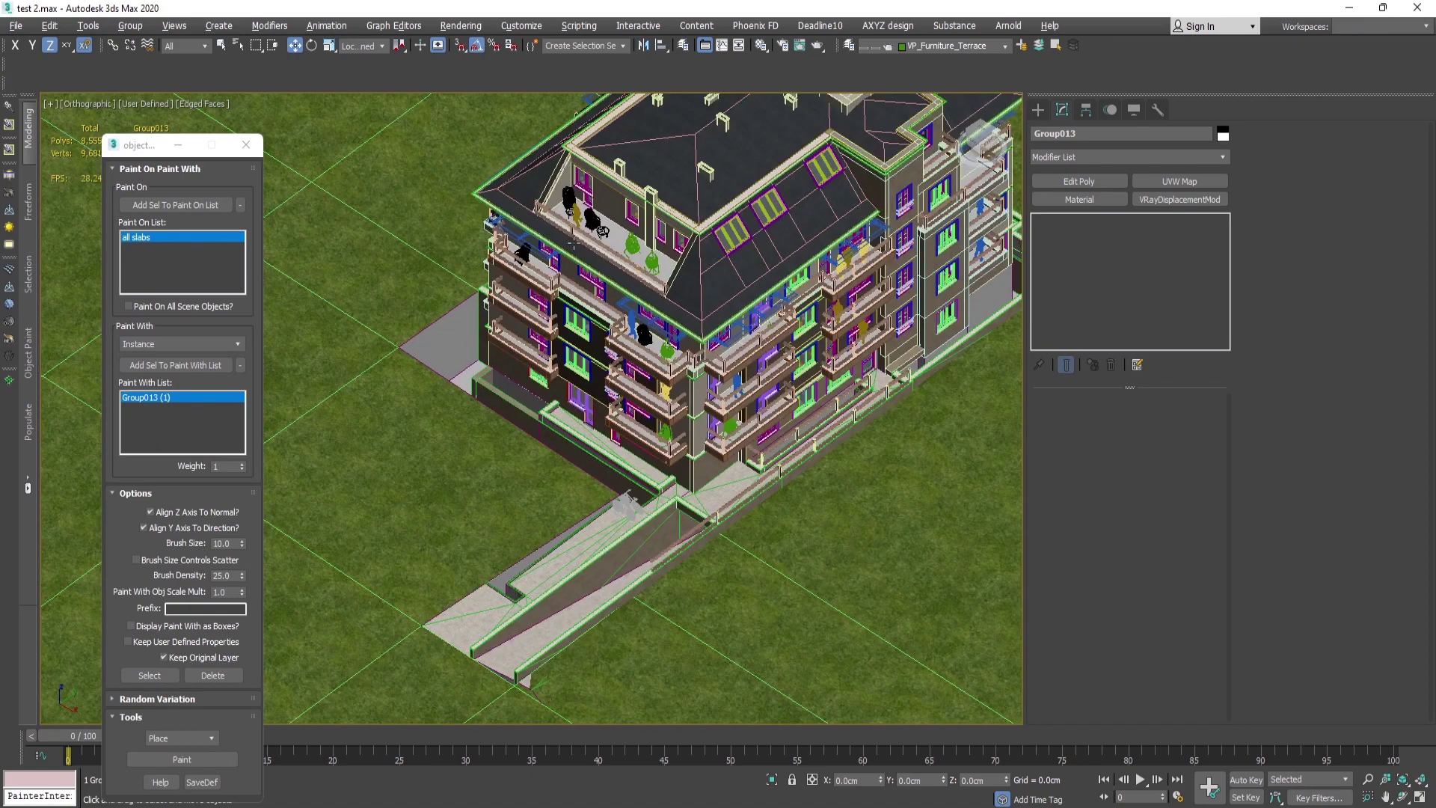
{"action": "scroll", "coordinate": [595, 288], "scroll_direction": "up", "scroll_amount": 5}
{"action": "middle_click_drag", "start_coordinate": [596, 288], "coordinate": [468, 469]}
{"action": "scroll", "coordinate": [571, 446], "scroll_direction": "down", "scroll_amount": 5}
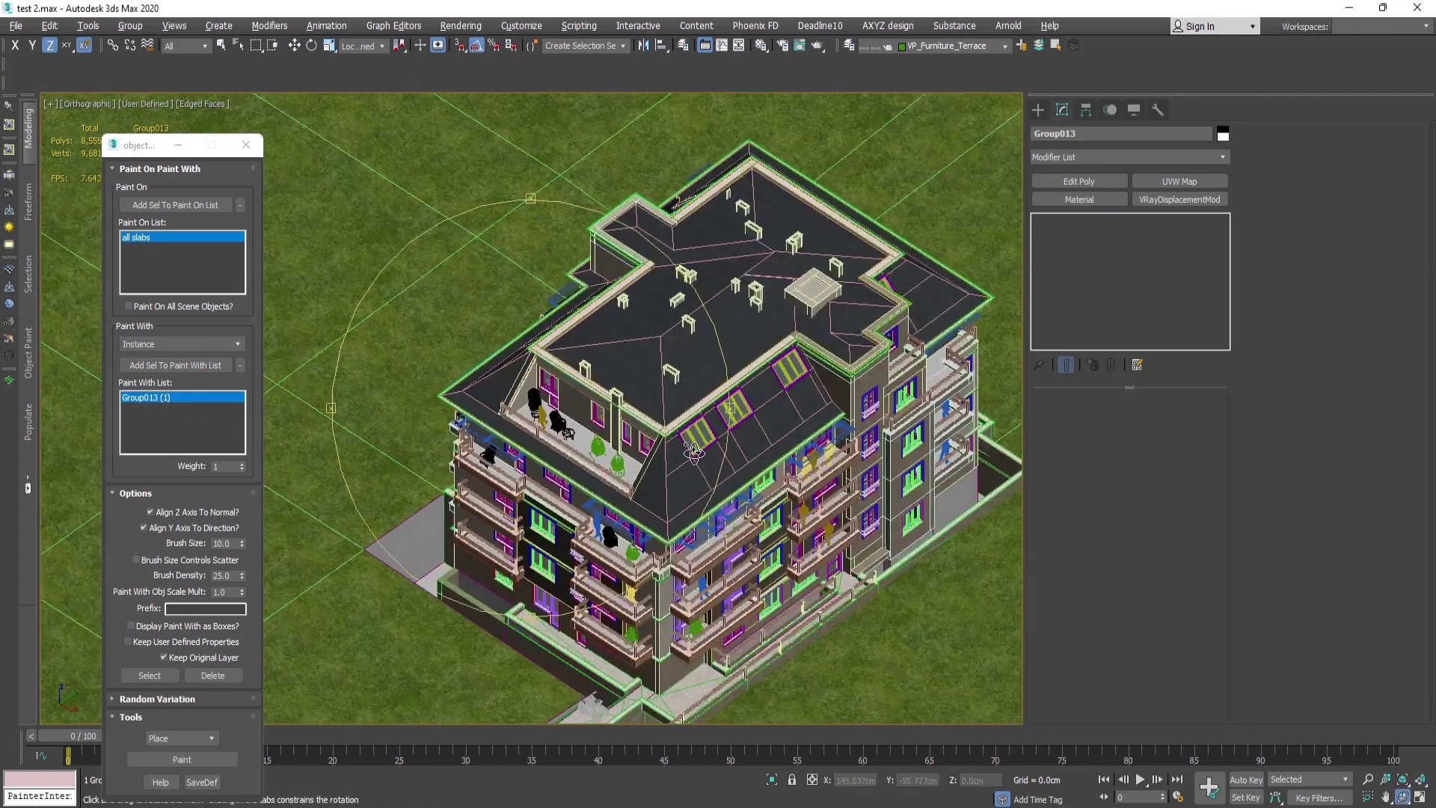
{"action": "mouse_move", "coordinate": [571, 446]}
{"action": "middle_mouse_down", "text": "alt"}
{"action": "mouse_move", "coordinate": [696, 452]}
{"action": "mouse_move", "coordinate": [628, 469]}
{"action": "mouse_move", "coordinate": [565, 457]}
{"action": "middle_mouse_up", "text": "alt"}
{"action": "scroll", "coordinate": [696, 452], "scroll_direction": "down", "scroll_amount": 7}
{"action": "scroll", "coordinate": [564, 457], "scroll_direction": "up", "scroll_amount": 8}
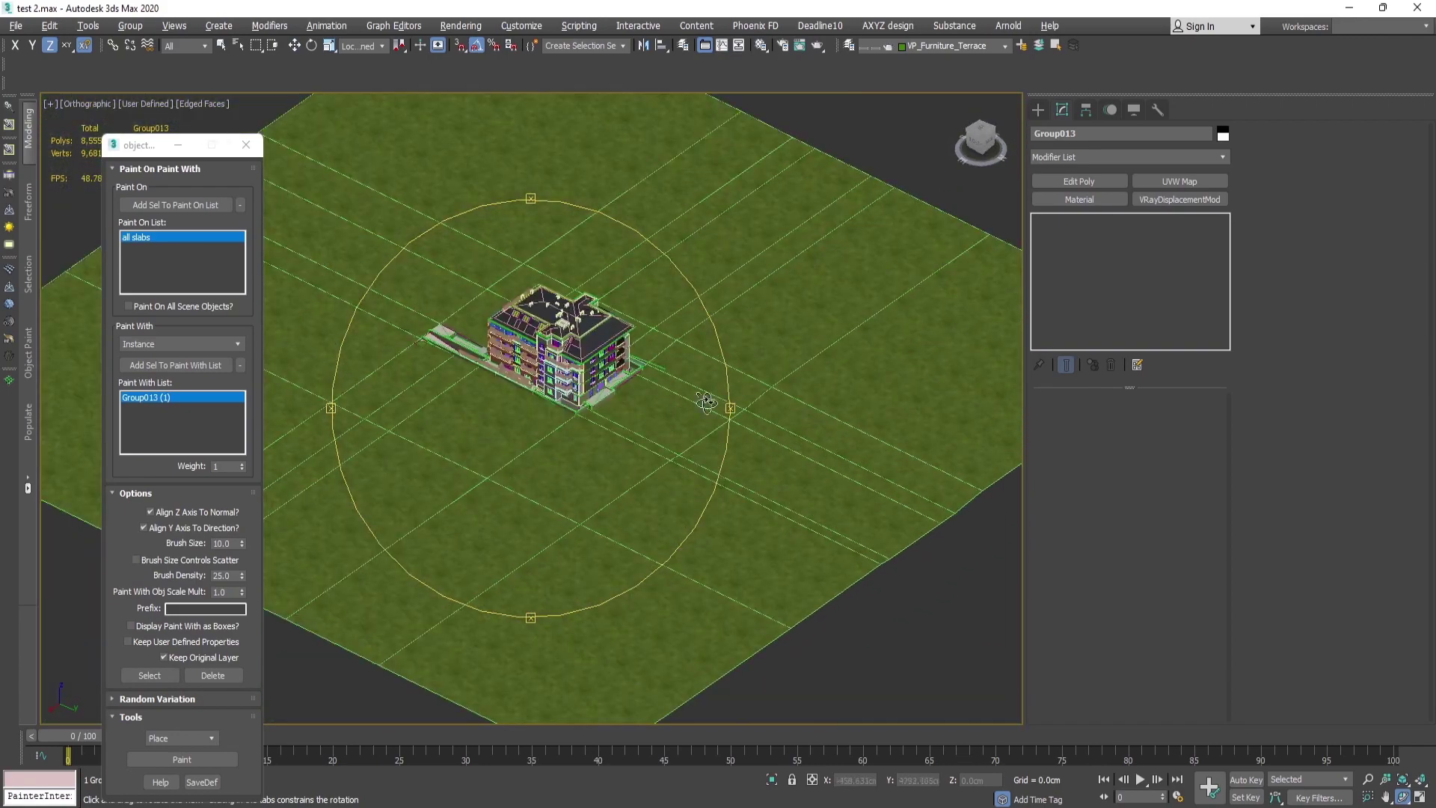
{"action": "middle_click_drag", "start_coordinate": [555, 411], "coordinate": [593, 395], "text": "alt"}
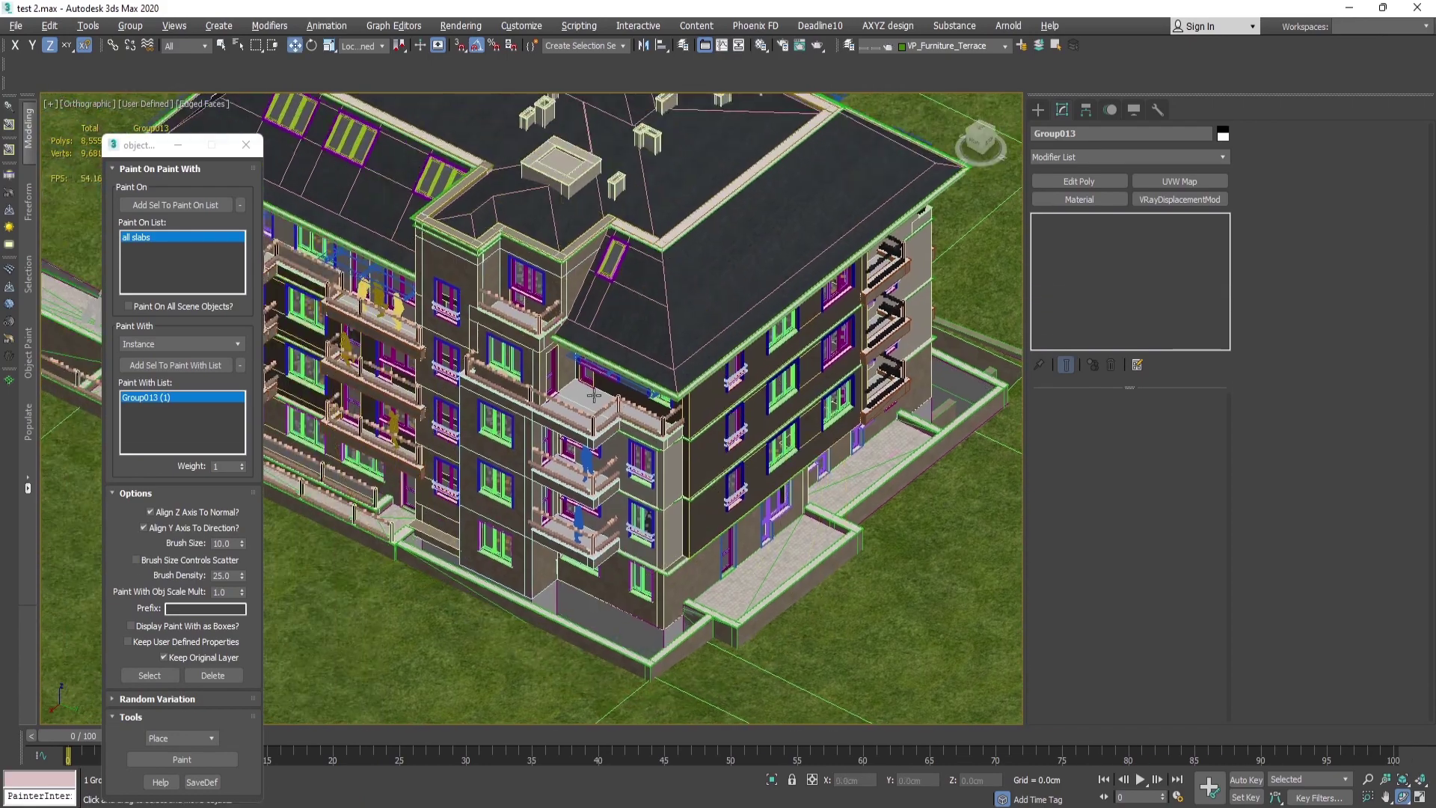
{"action": "left_click", "coordinate": [195, 494]}
{"action": "left_click", "coordinate": [175, 572]}
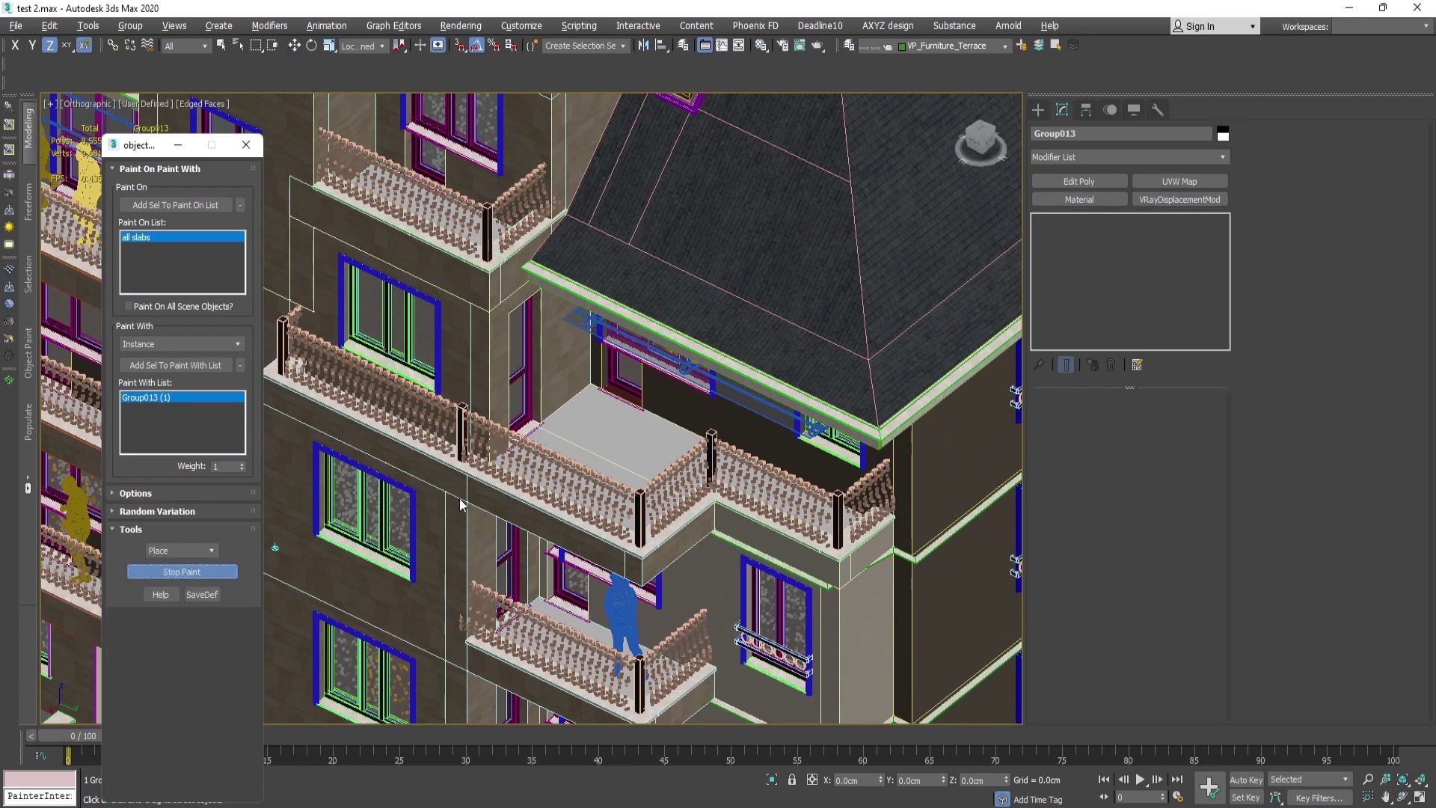
{"action": "left_click", "coordinate": [611, 457]}
{"action": "scroll", "coordinate": [589, 425], "scroll_direction": "up", "scroll_amount": 8}
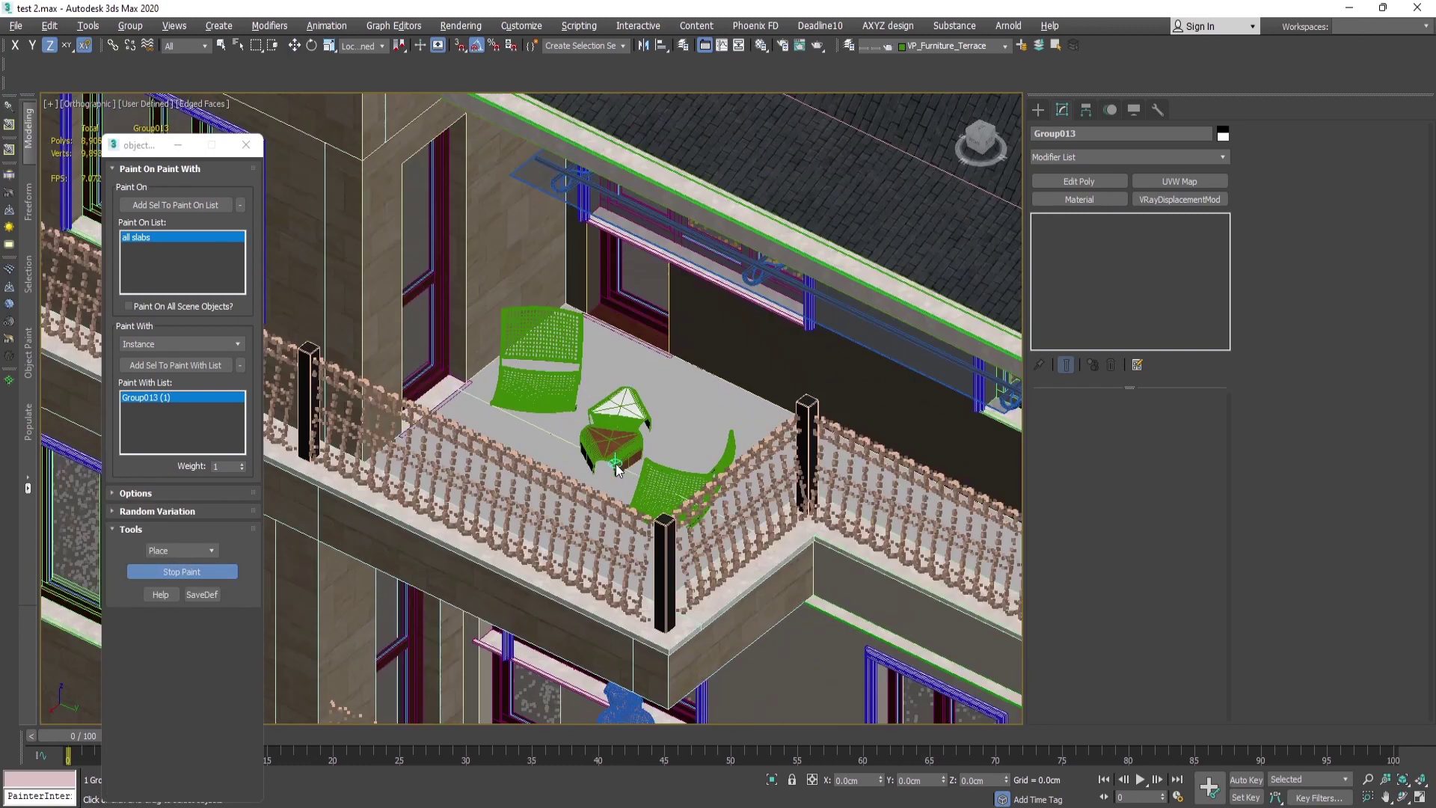
- Stop painting, try raising the painted furniture group above the terrace slab, undo the move and delete the group
{"action": "left_click", "coordinate": [182, 571]}
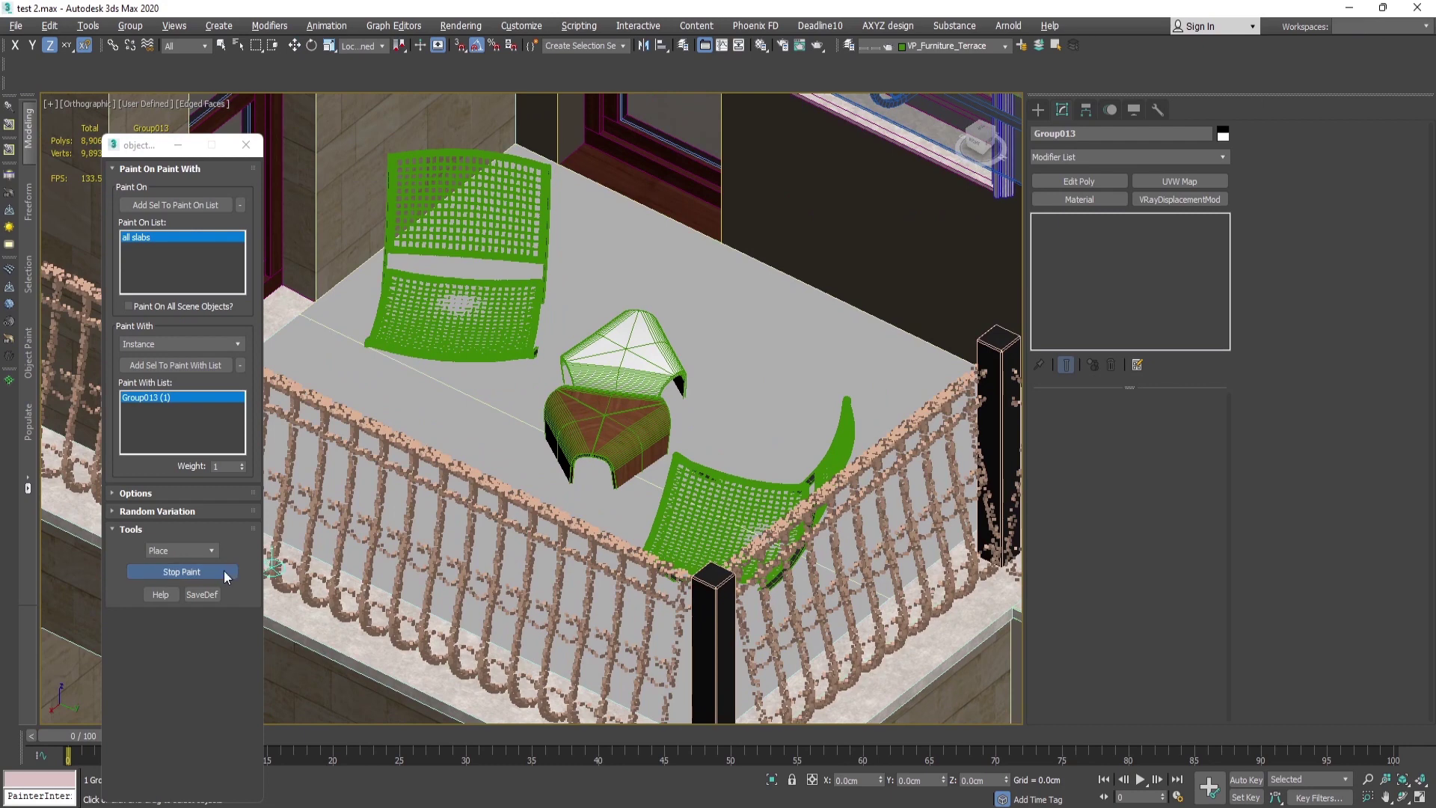
{"action": "left_click", "coordinate": [628, 452]}
{"action": "left_click_drag", "start_coordinate": [602, 407], "coordinate": [615, 305]}
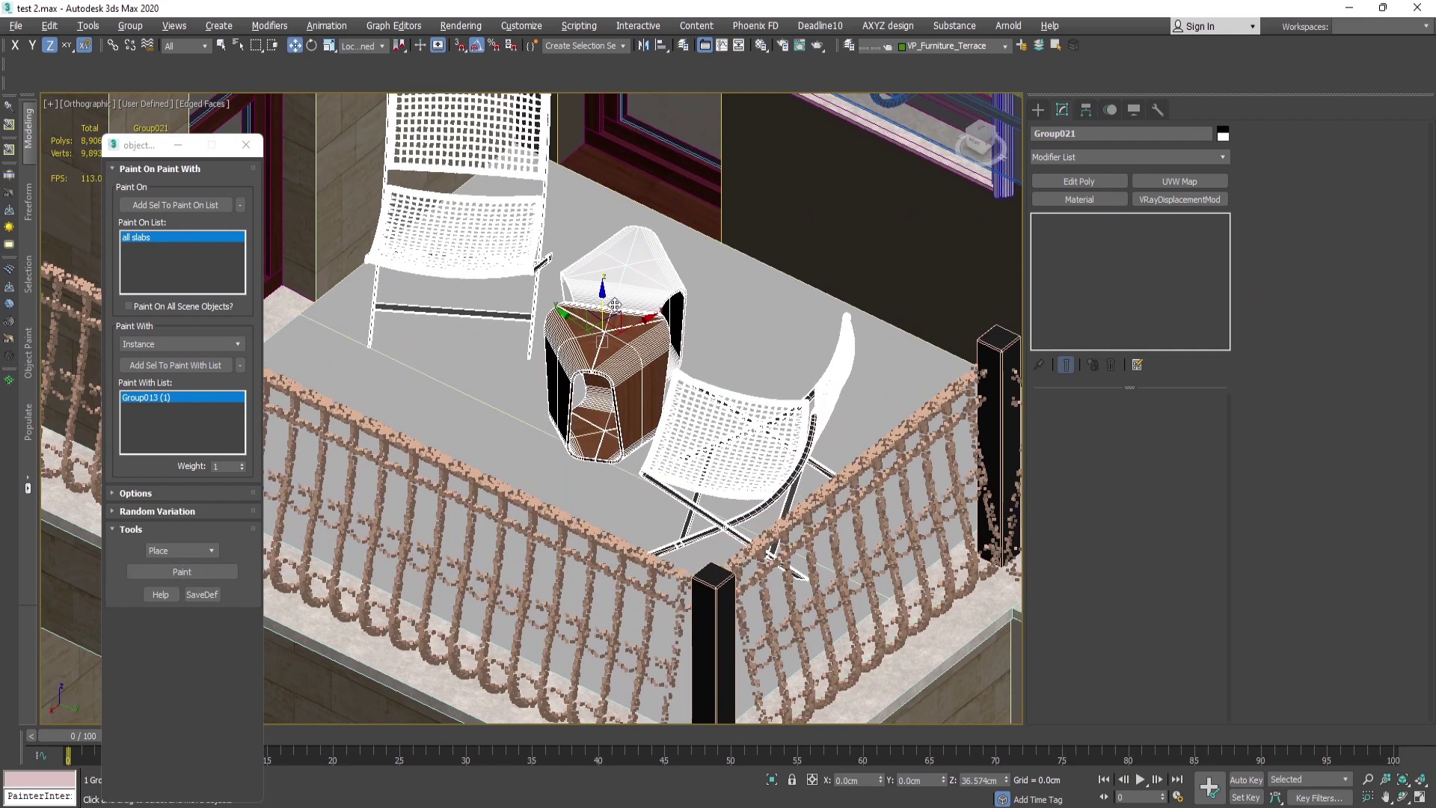
{"action": "key", "text": "ctrl+z"}
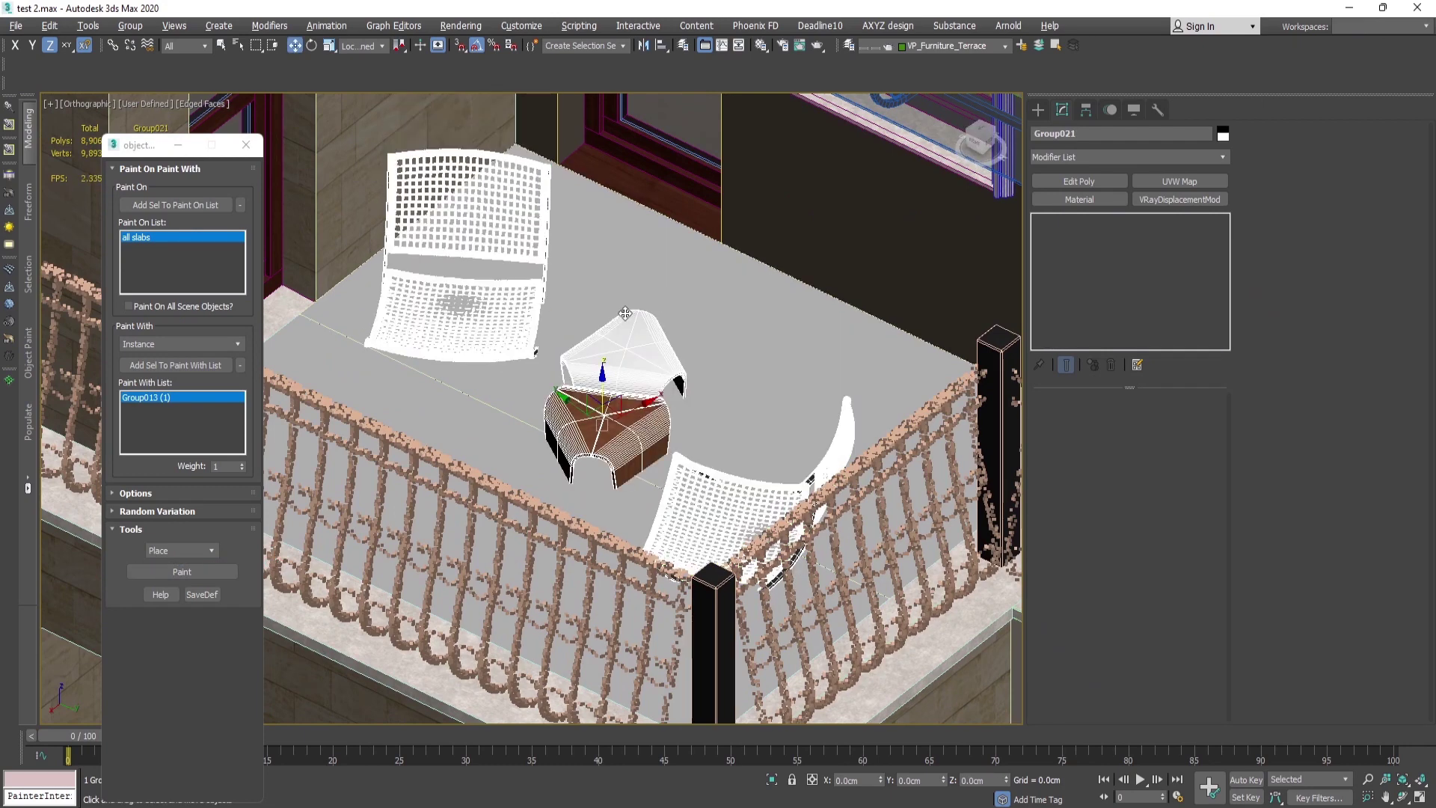
{"action": "key", "text": "Delete"}
{"action": "scroll", "coordinate": [626, 313], "scroll_direction": "down", "scroll_amount": 15}
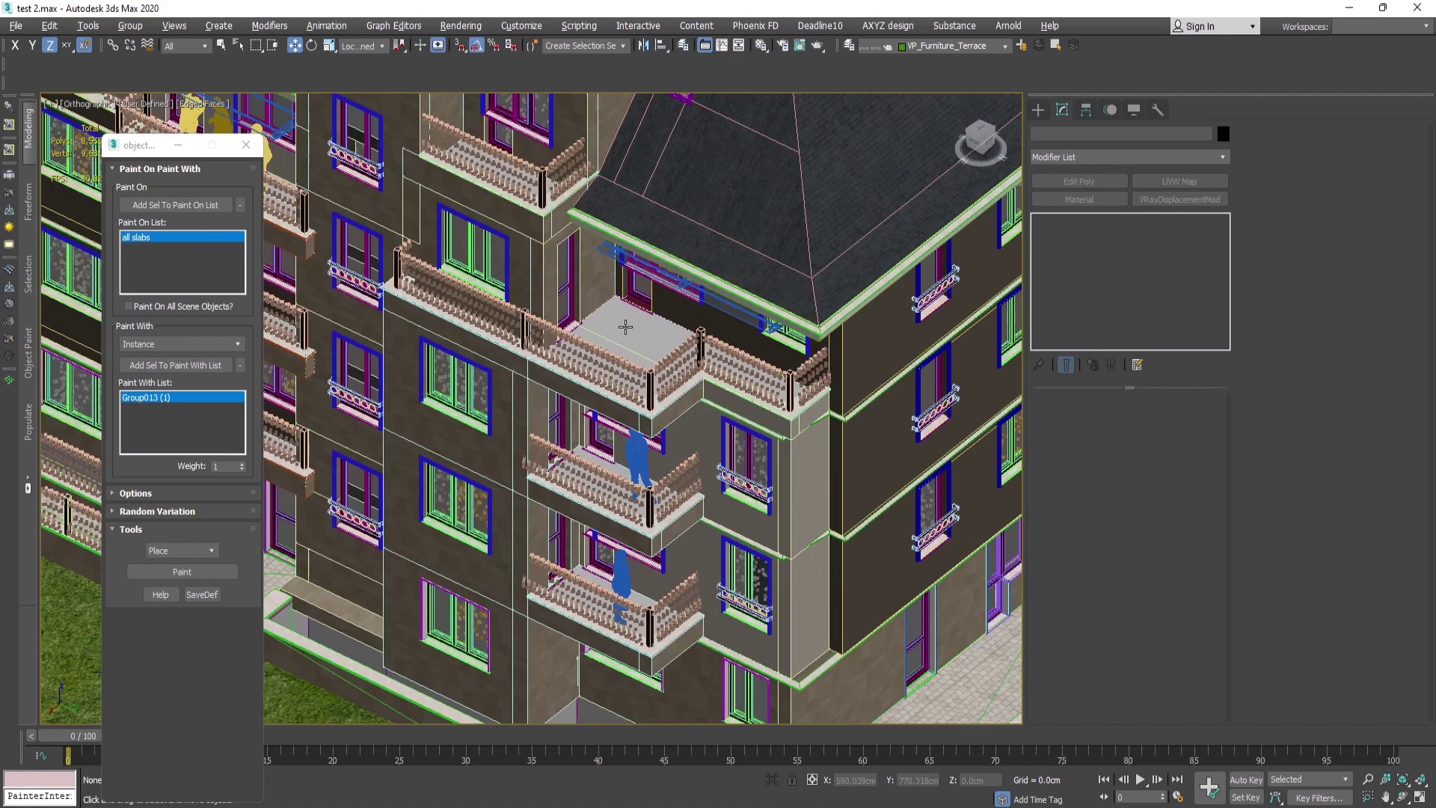
- Move only the pivot of the original green furniture group down to floor level using snapping, and turn snapping off
{"action": "scroll", "coordinate": [871, 490], "scroll_direction": "up", "scroll_amount": 12}
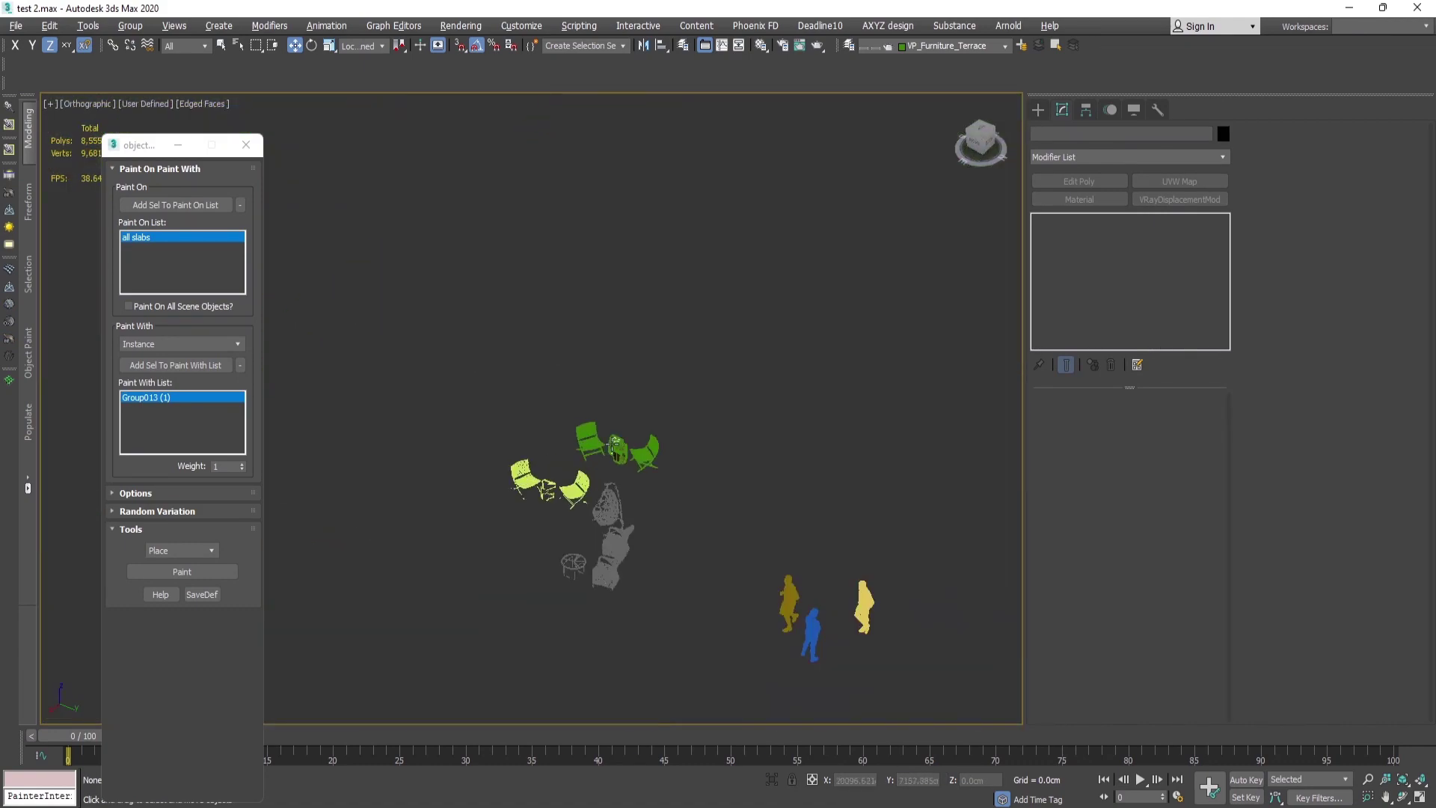
{"action": "left_click", "coordinate": [686, 394]}
{"action": "middle_click_drag", "start_coordinate": [686, 394], "coordinate": [680, 386]}
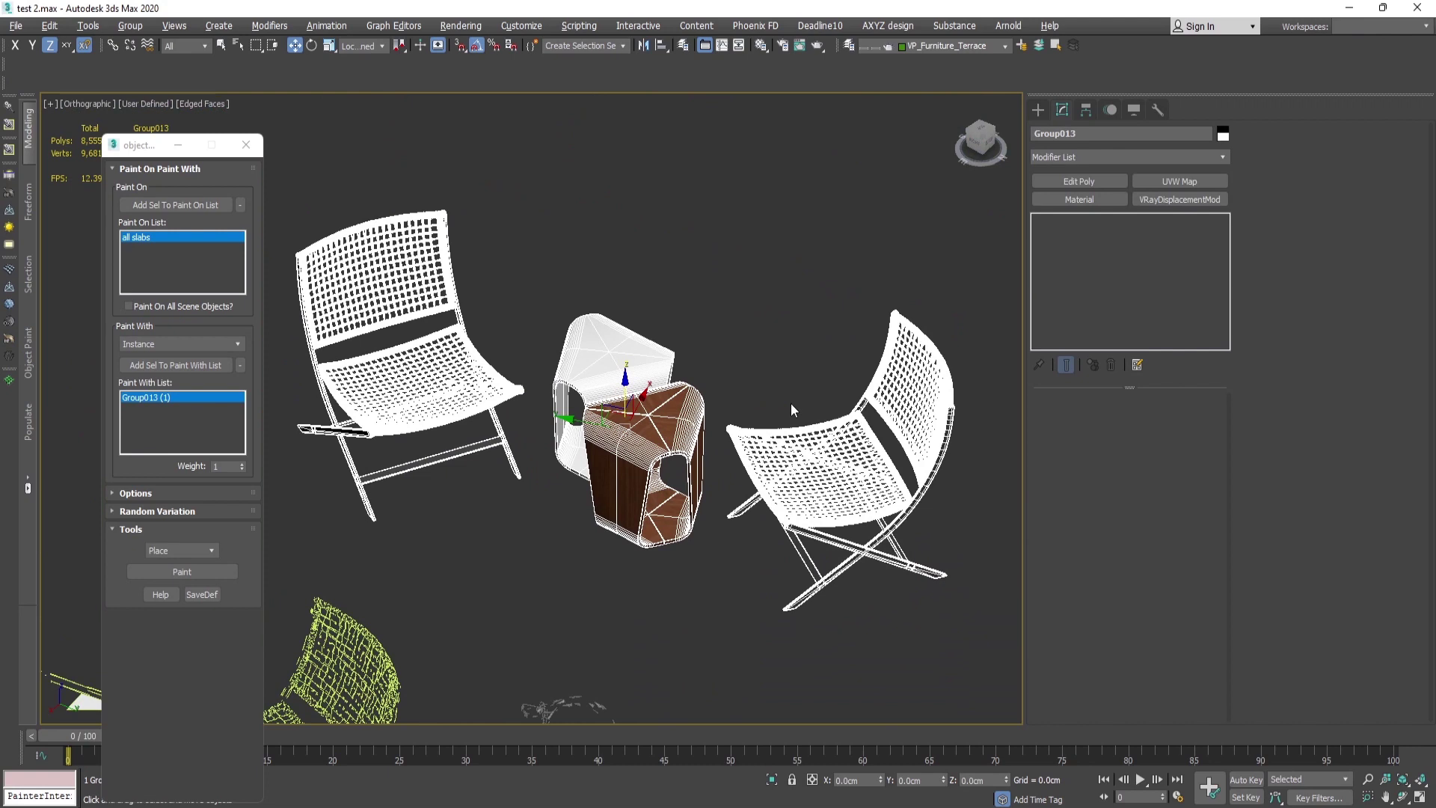
{"action": "left_click", "coordinate": [1085, 110]}
{"action": "left_click", "coordinate": [1127, 217]}
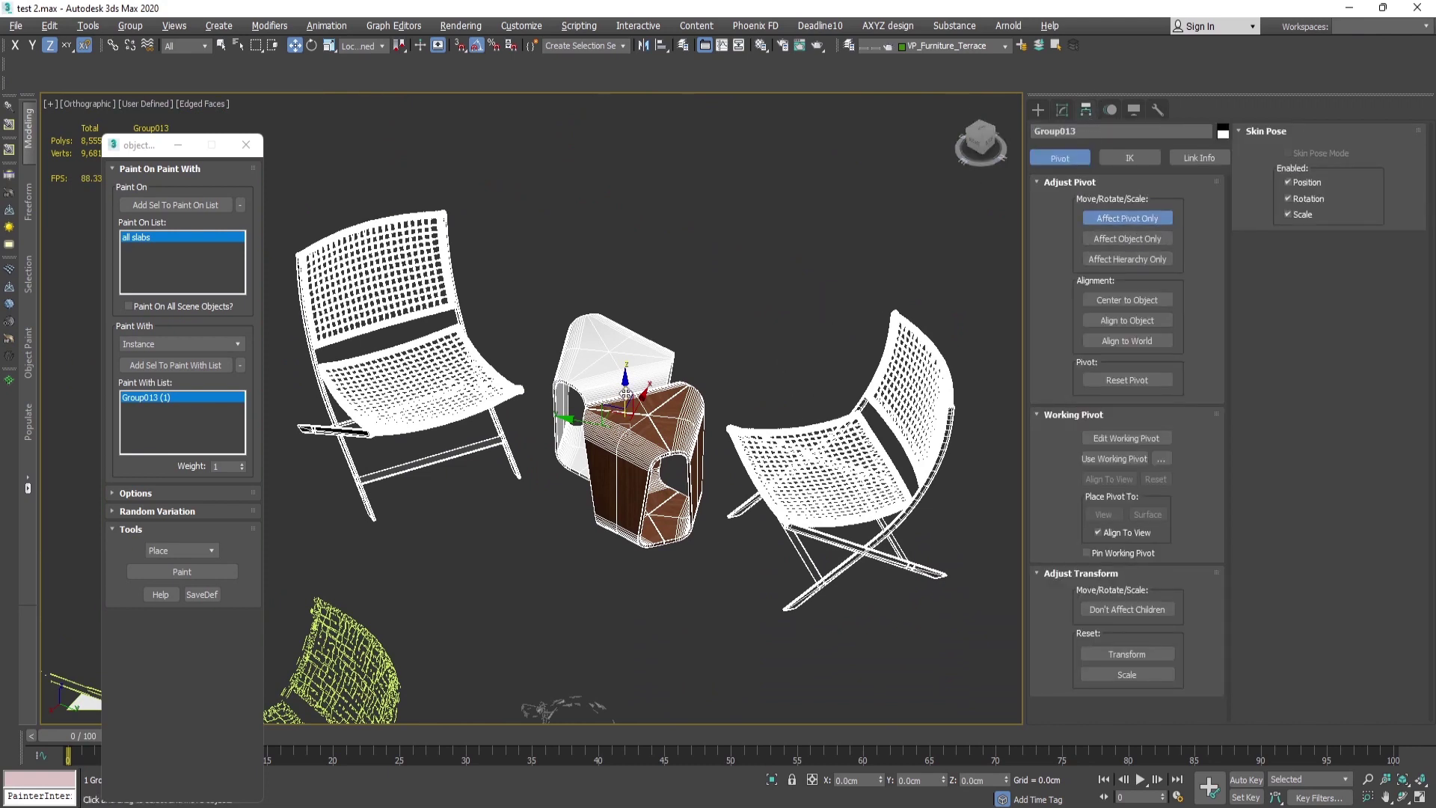
{"action": "left_click_drag", "start_coordinate": [625, 393], "coordinate": [731, 525]}
{"action": "key", "text": "s"}
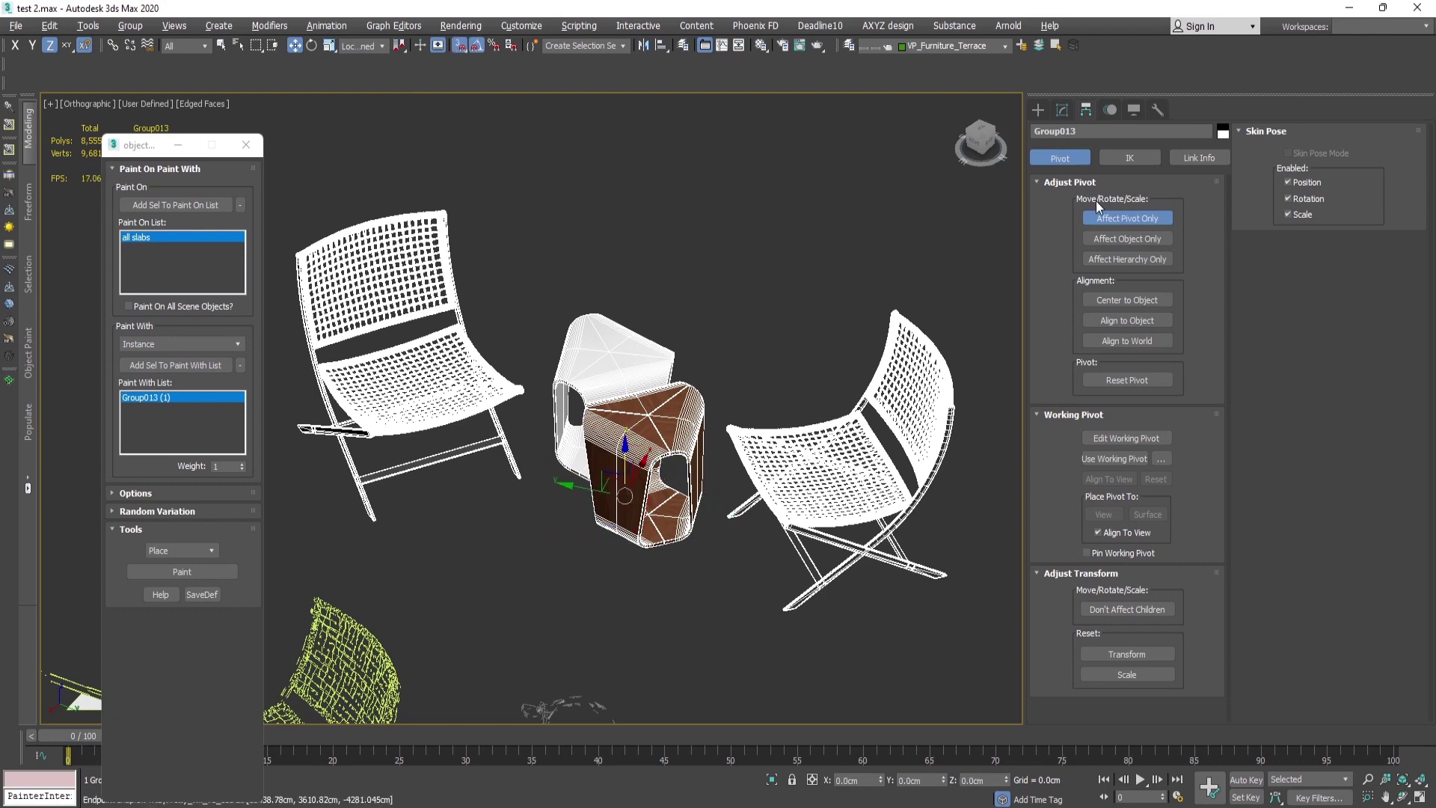
{"action": "left_click", "coordinate": [1098, 216]}
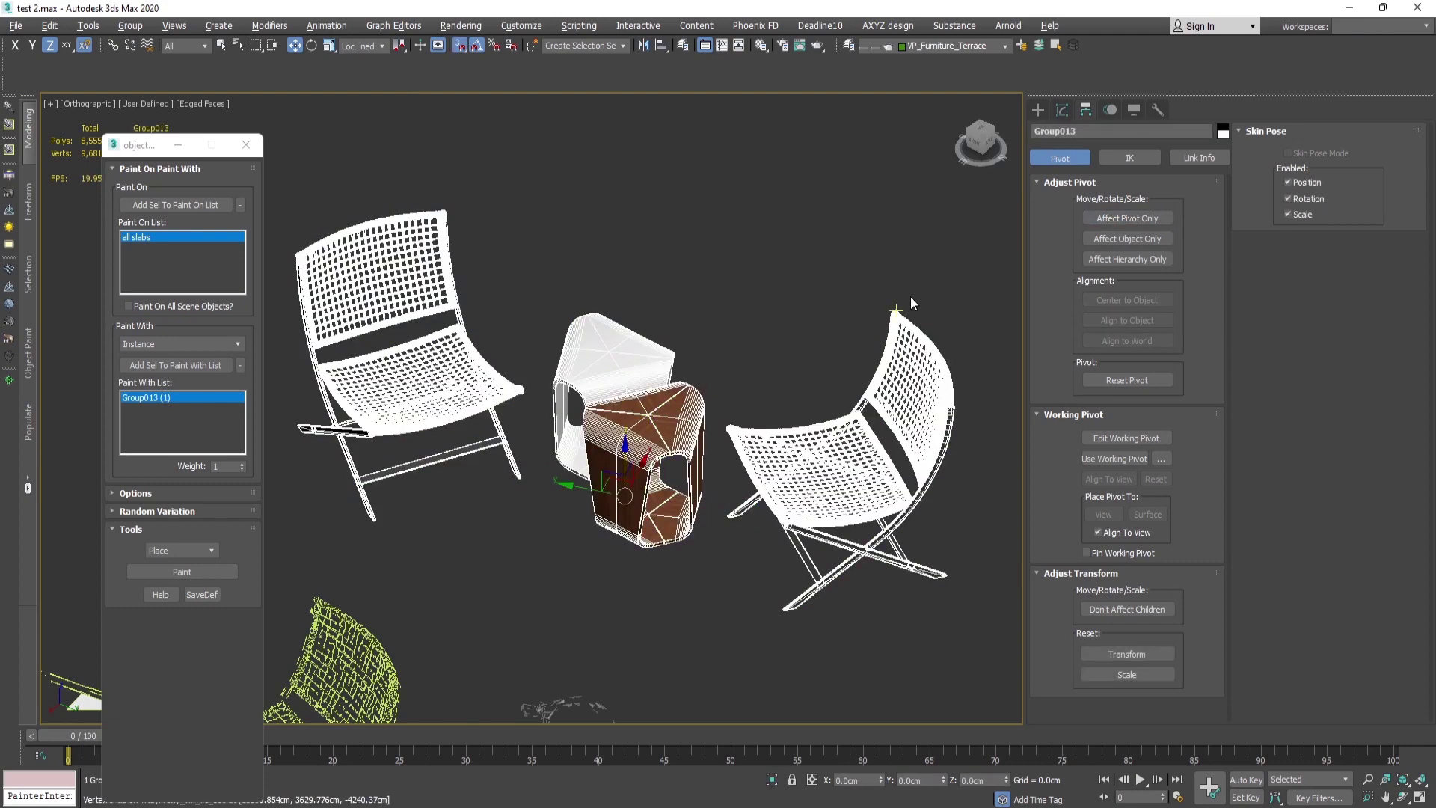
{"action": "scroll", "coordinate": [794, 270], "scroll_direction": "down", "scroll_amount": 3}
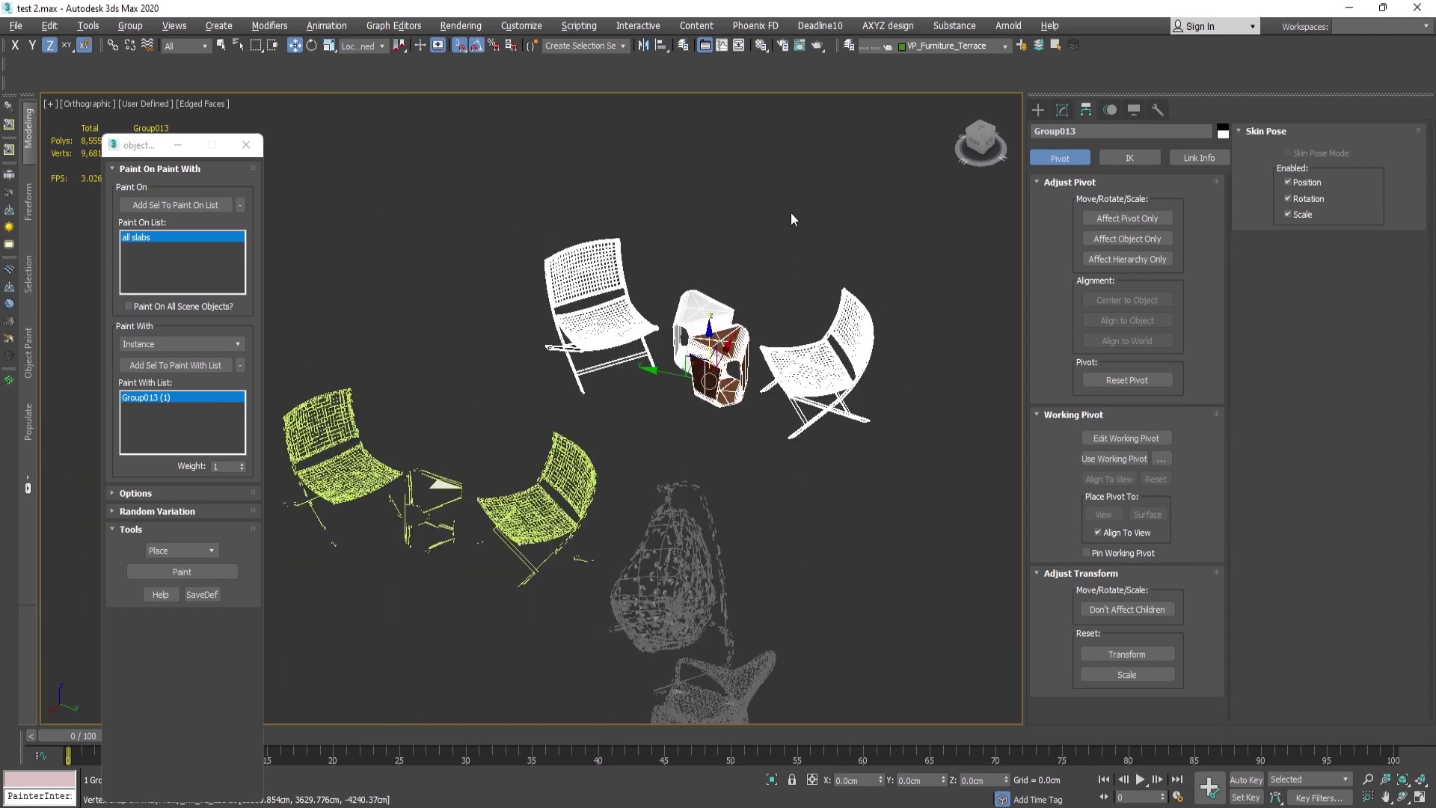
{"action": "key", "text": "s"}
{"action": "scroll", "coordinate": [837, 219], "scroll_direction": "down", "scroll_amount": 6}
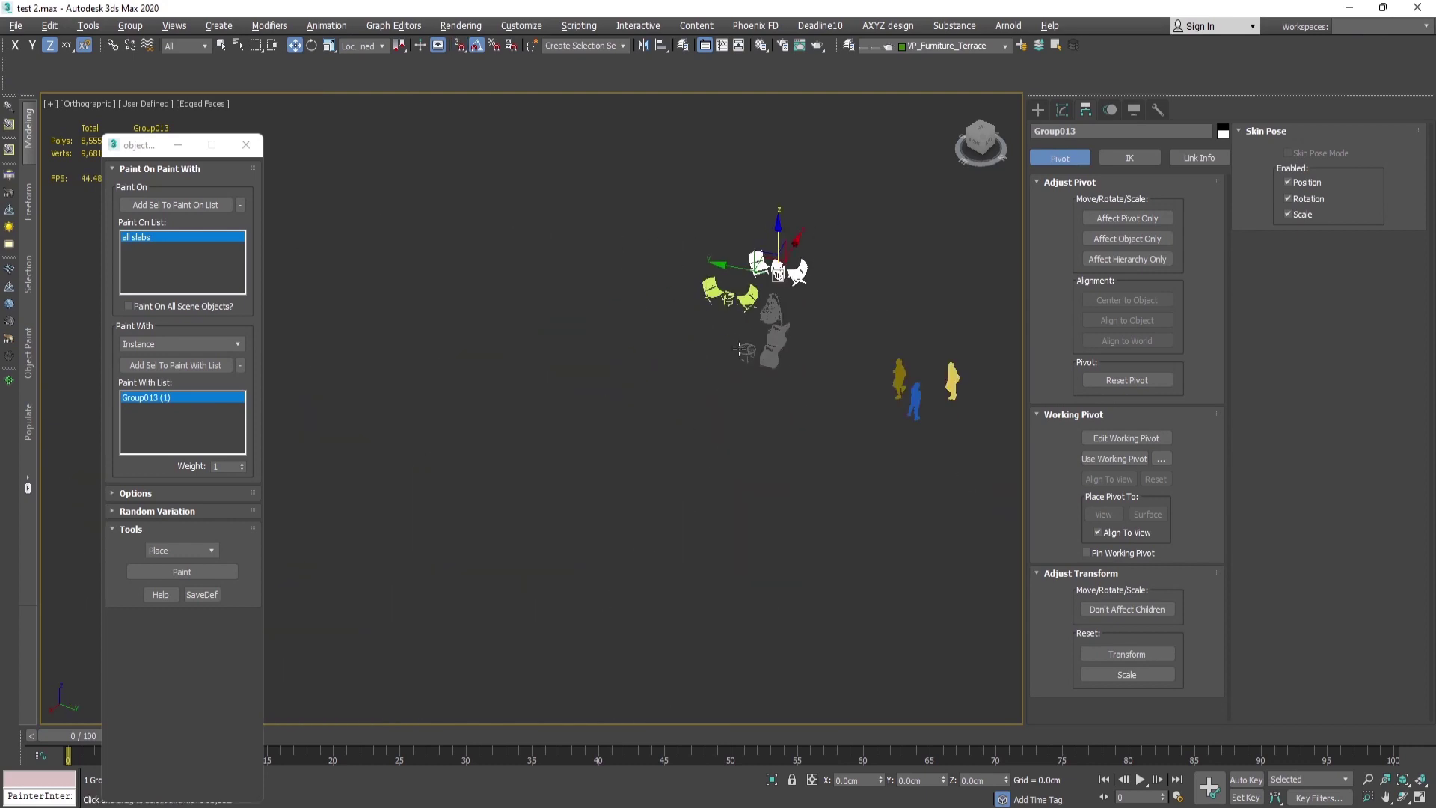
{"action": "scroll", "coordinate": [716, 392], "scroll_direction": "up", "scroll_amount": 8}
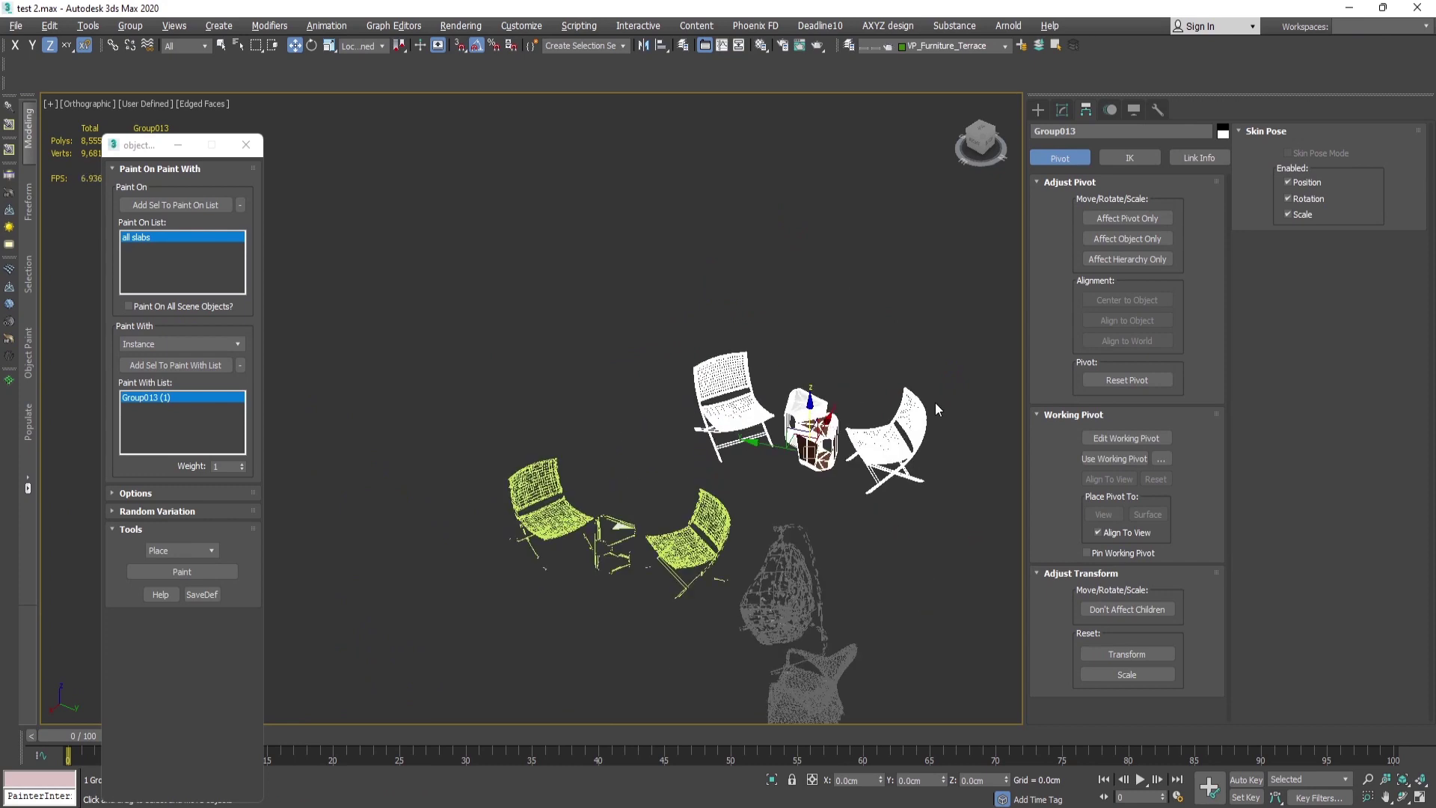
- Reload the green furniture group into the paint-with list, paint one instance on the empty corner terrace and stop painting
{"action": "left_click", "coordinate": [178, 365]}
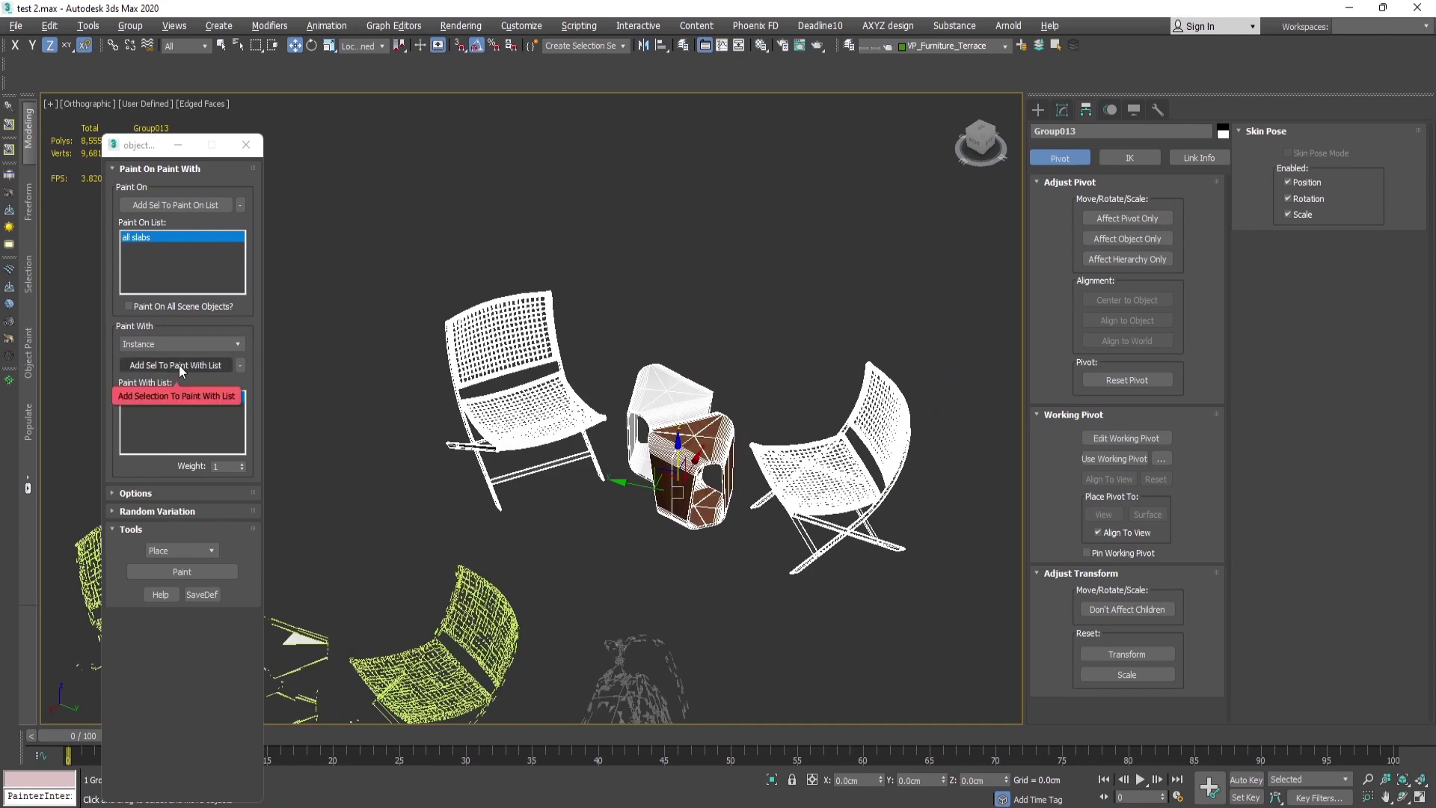
{"action": "scroll", "coordinate": [721, 632], "scroll_direction": "down", "scroll_amount": 6}
{"action": "scroll", "coordinate": [721, 631], "scroll_direction": "down", "scroll_amount": 8}
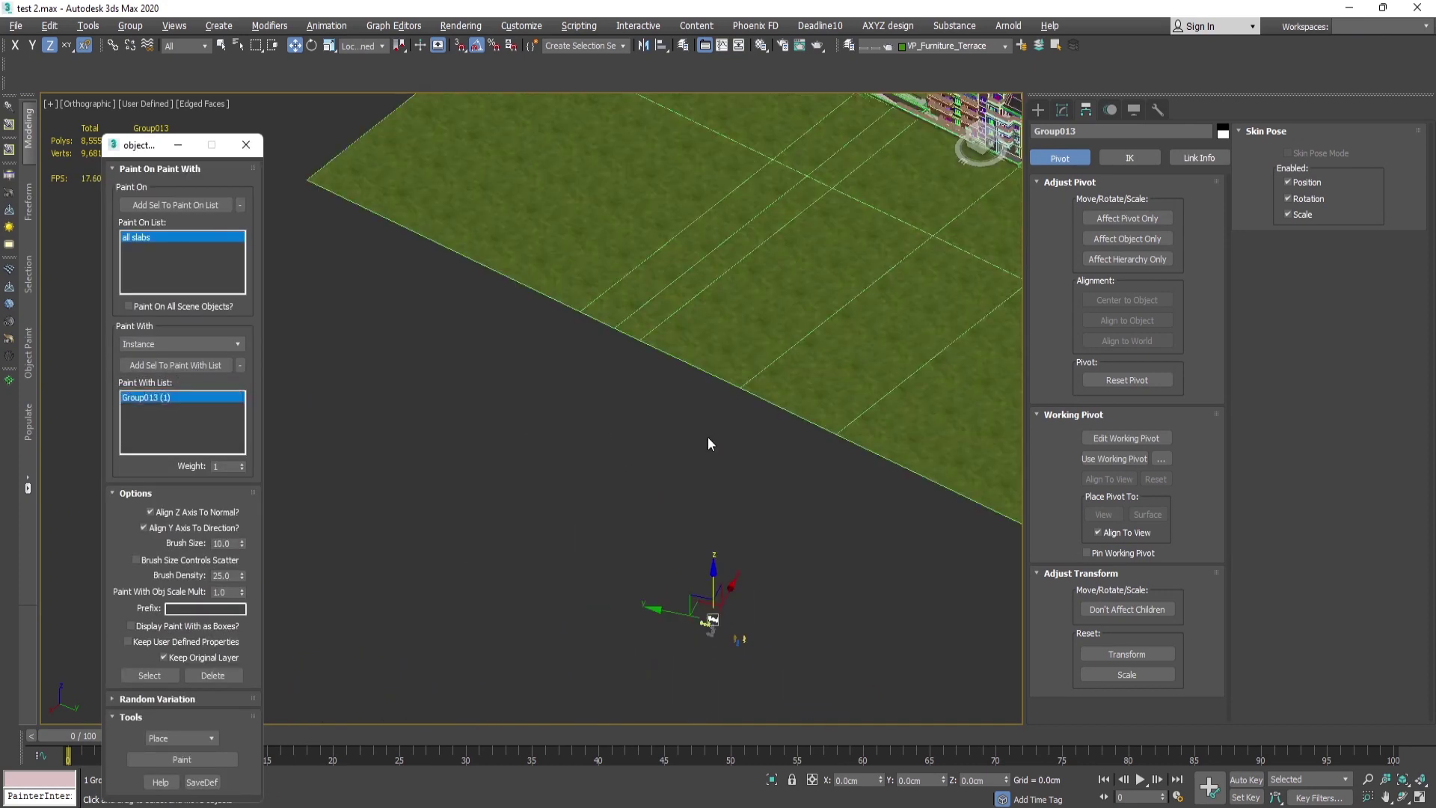
{"action": "scroll", "coordinate": [672, 397], "scroll_direction": "up", "scroll_amount": 10}
{"action": "scroll", "coordinate": [672, 397], "scroll_direction": "up", "scroll_amount": 2}
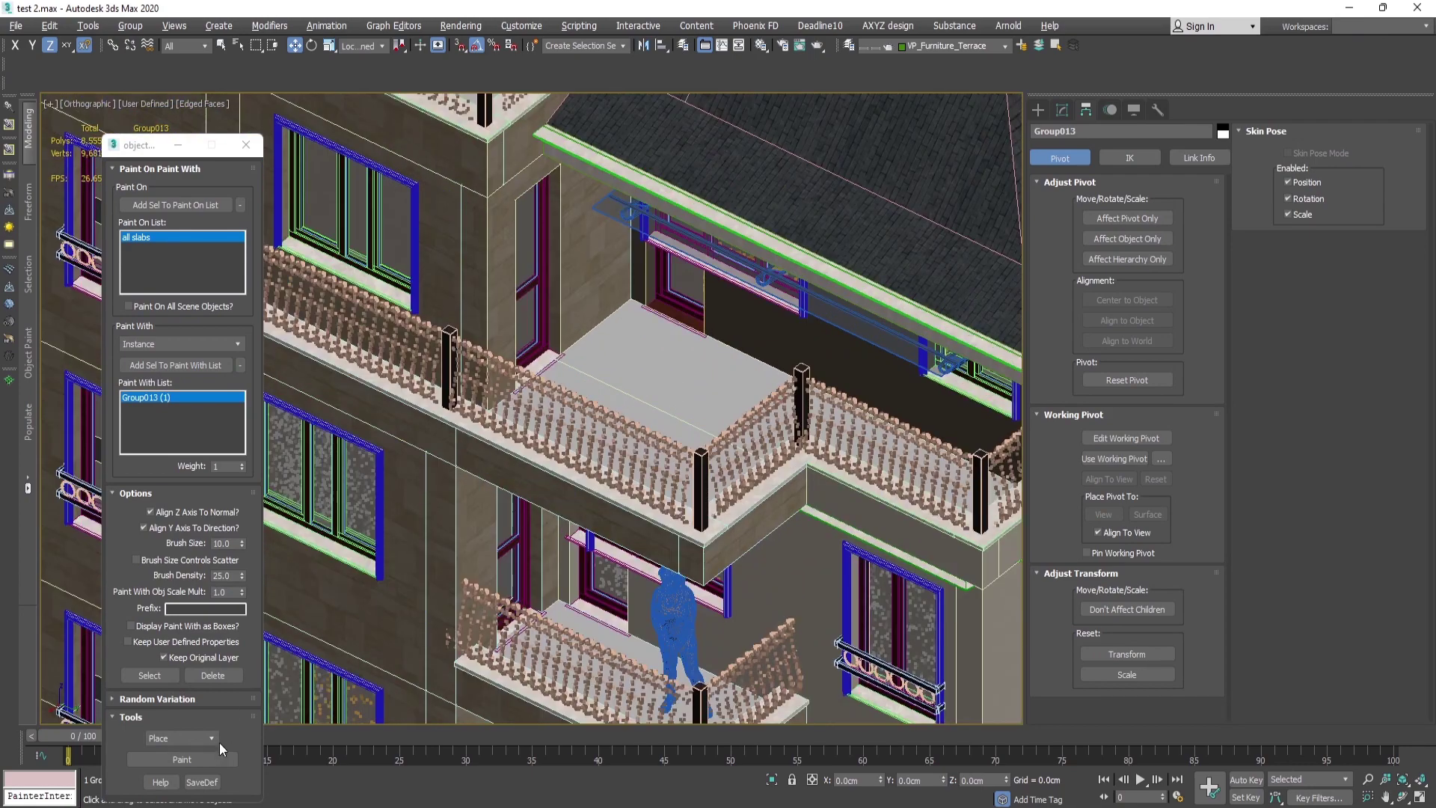
{"action": "left_click", "coordinate": [182, 758]}
{"action": "left_click", "coordinate": [673, 384]}
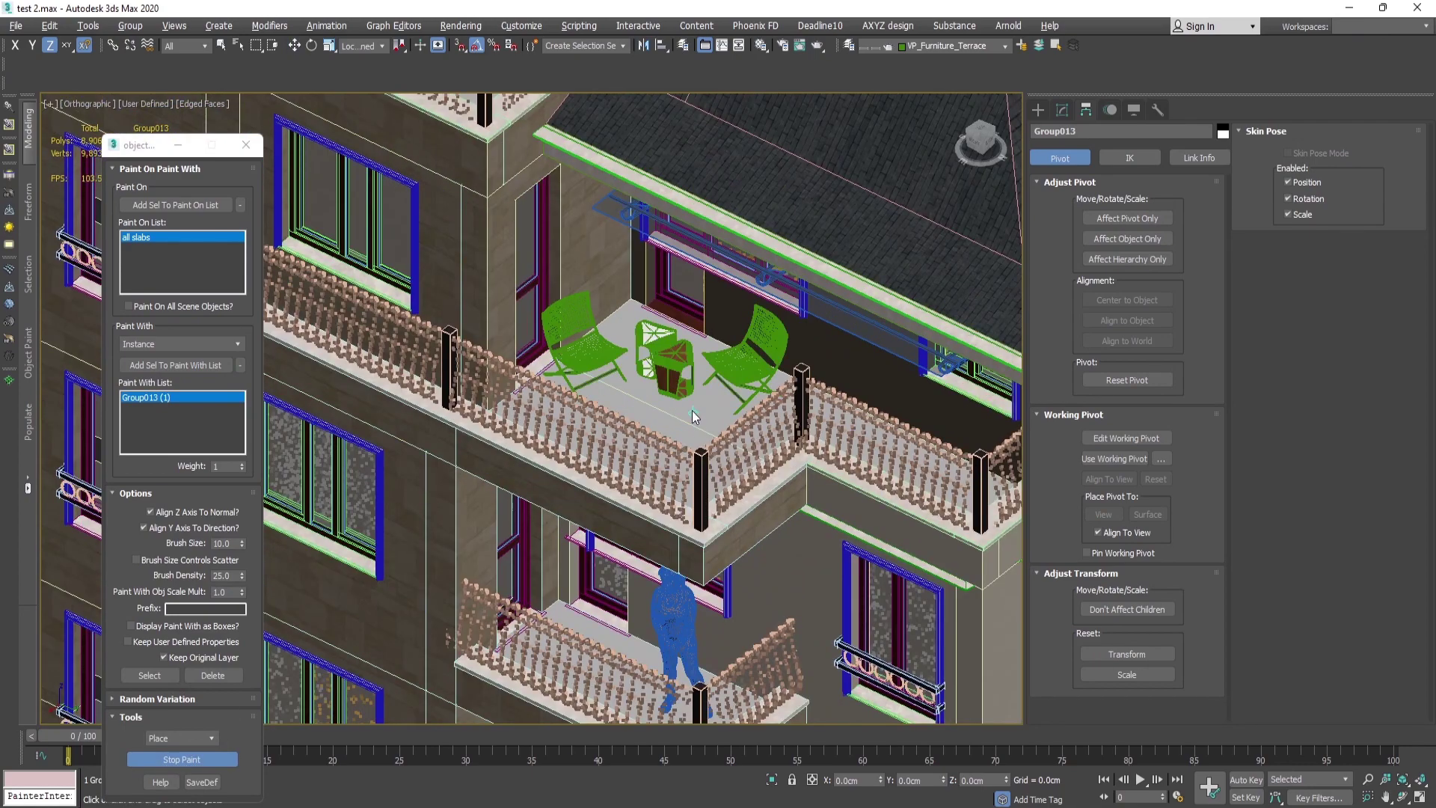
{"action": "middle_click_drag", "start_coordinate": [701, 374], "coordinate": [620, 360]}
{"action": "scroll", "coordinate": [619, 361], "scroll_direction": "down", "scroll_amount": 5}
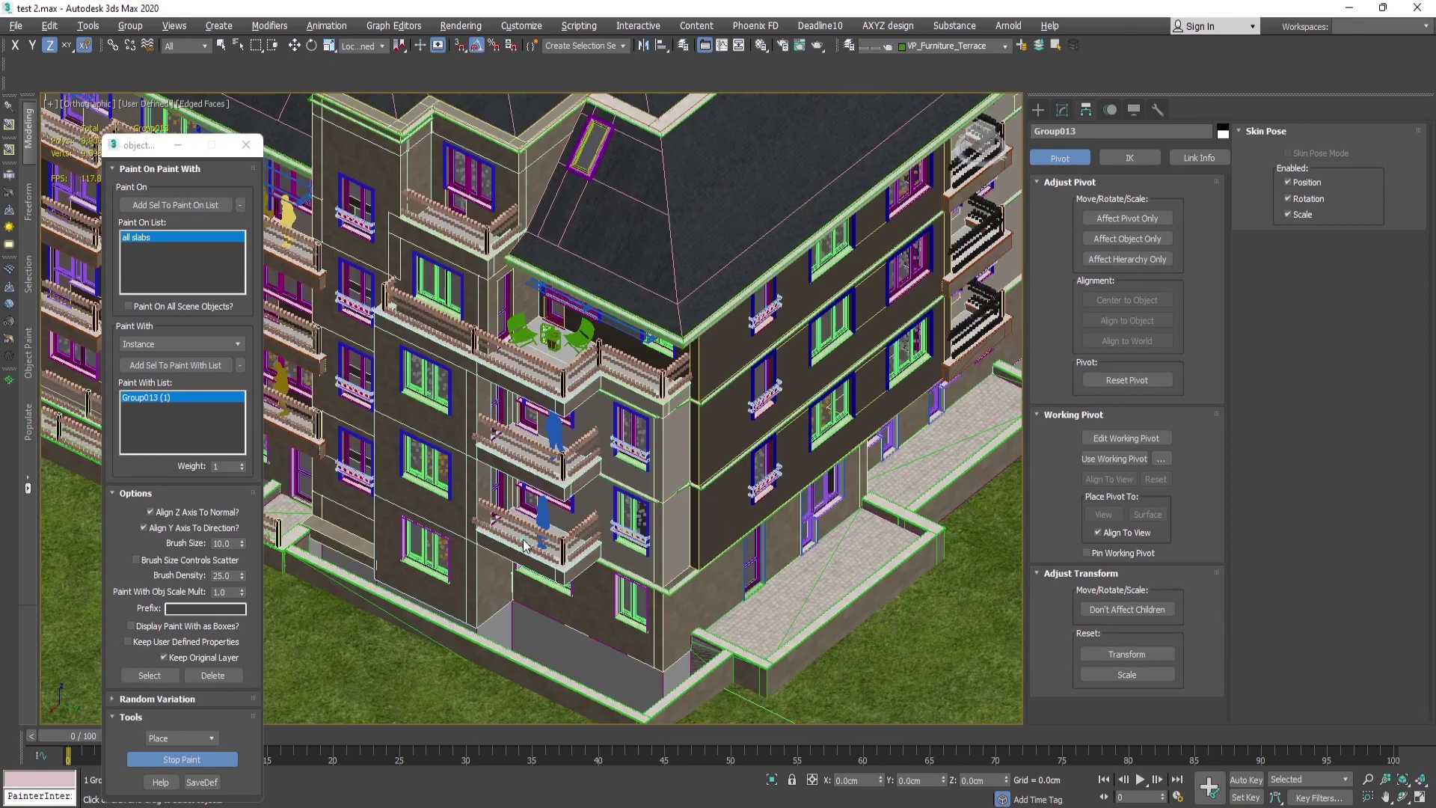
{"action": "left_click", "coordinate": [182, 759]}
- Return to the original furniture beside the building and select the yellow-green proxy of two chairs and a small table
{"action": "scroll", "coordinate": [720, 431], "scroll_direction": "down", "scroll_amount": 10}
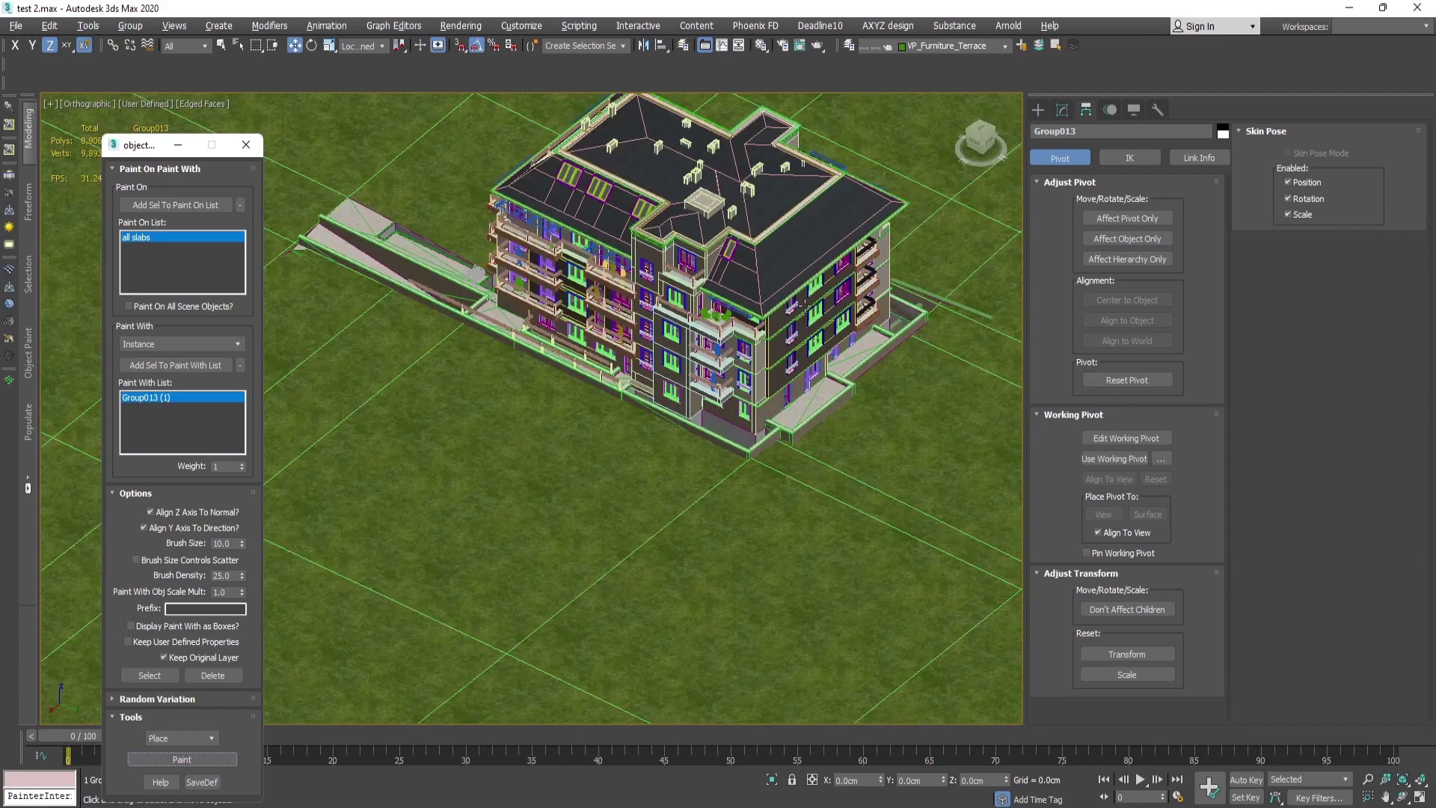
{"action": "scroll", "coordinate": [642, 510], "scroll_direction": "up", "scroll_amount": 15}
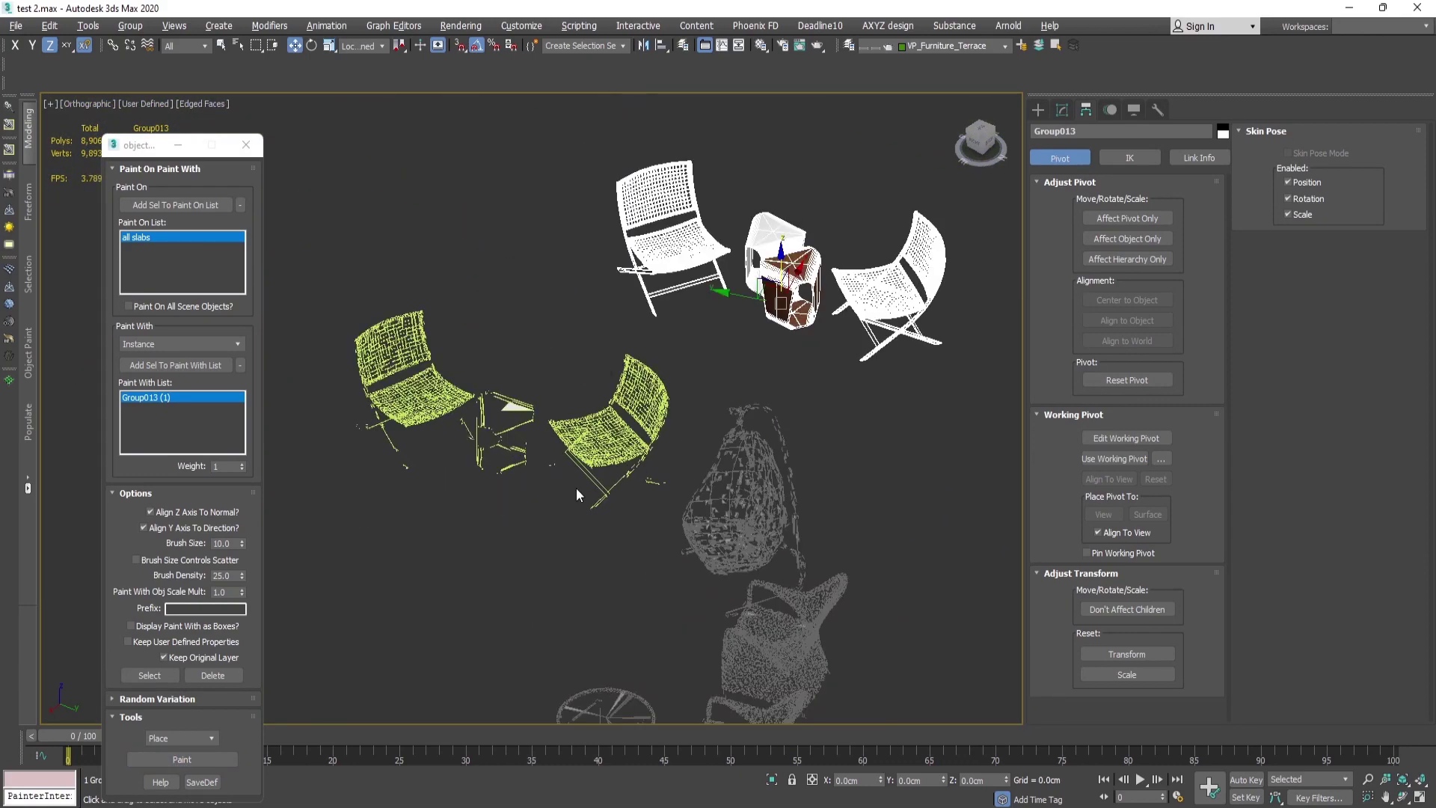
{"action": "left_click", "coordinate": [496, 354]}
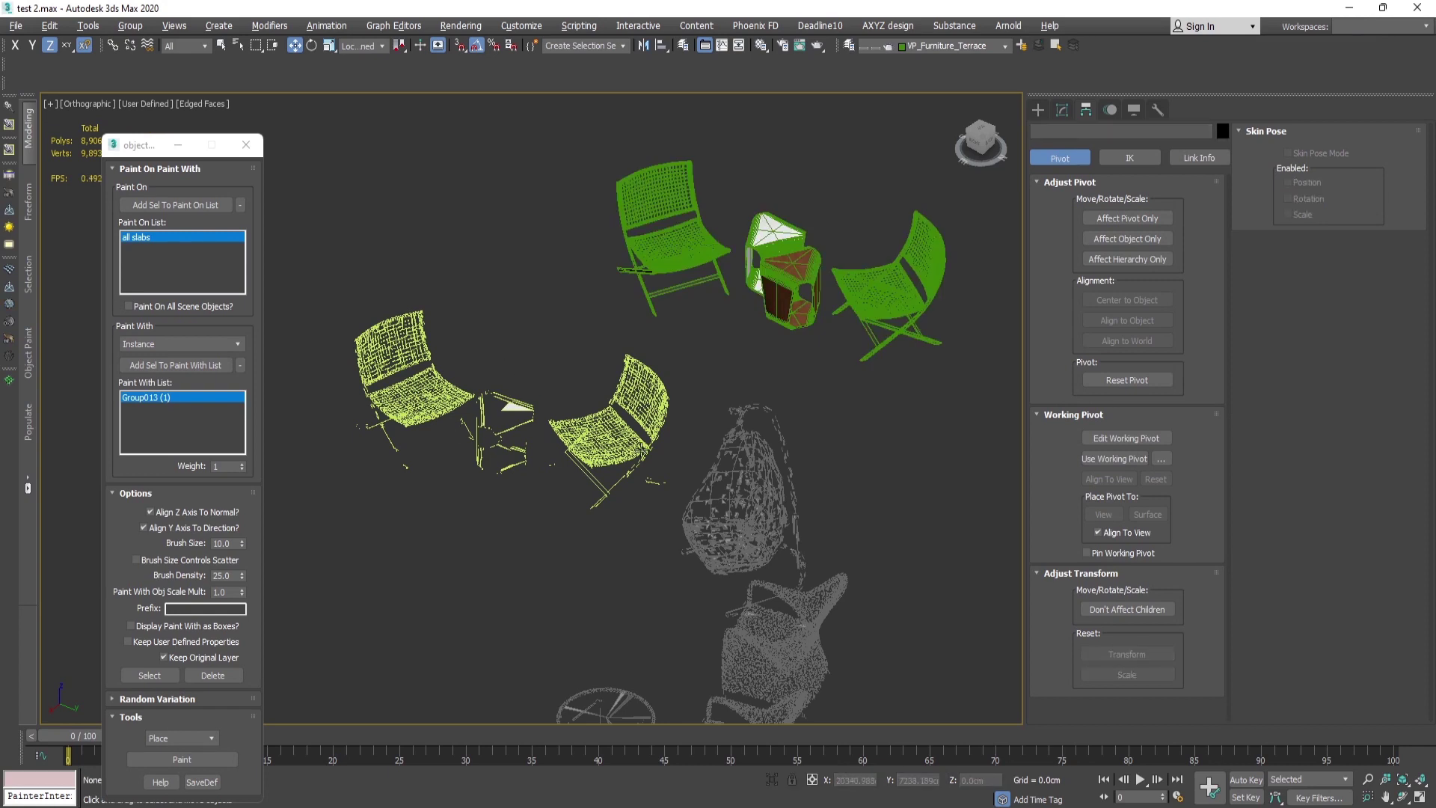
{"action": "left_click", "coordinate": [618, 409]}
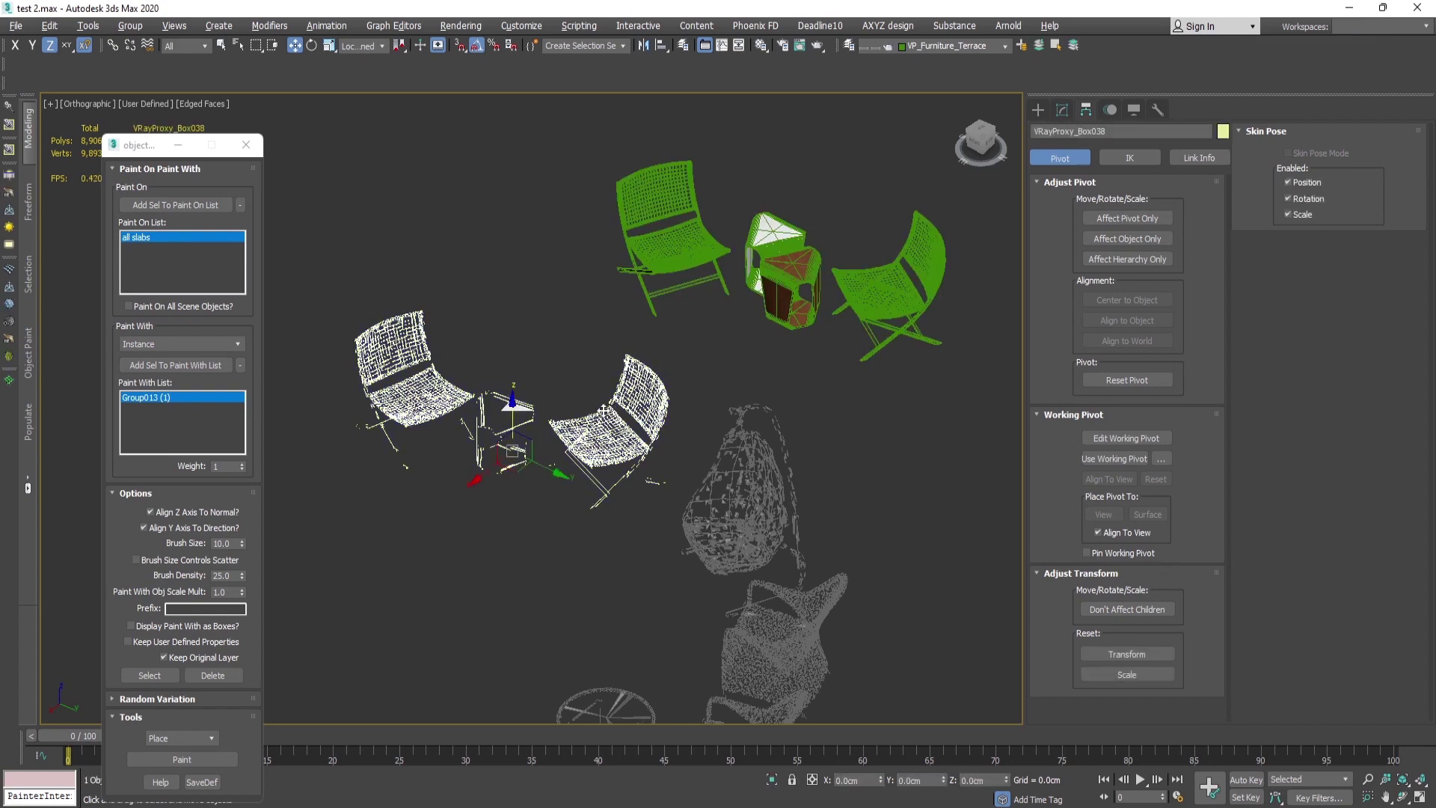
{"action": "scroll", "coordinate": [603, 410], "scroll_direction": "down", "scroll_amount": 5}
{"action": "middle_click_drag", "start_coordinate": [903, 481], "coordinate": [764, 389]}
{"action": "scroll", "coordinate": [893, 523], "scroll_direction": "up", "scroll_amount": 3}
{"action": "scroll", "coordinate": [895, 542], "scroll_direction": "down", "scroll_amount": 5}
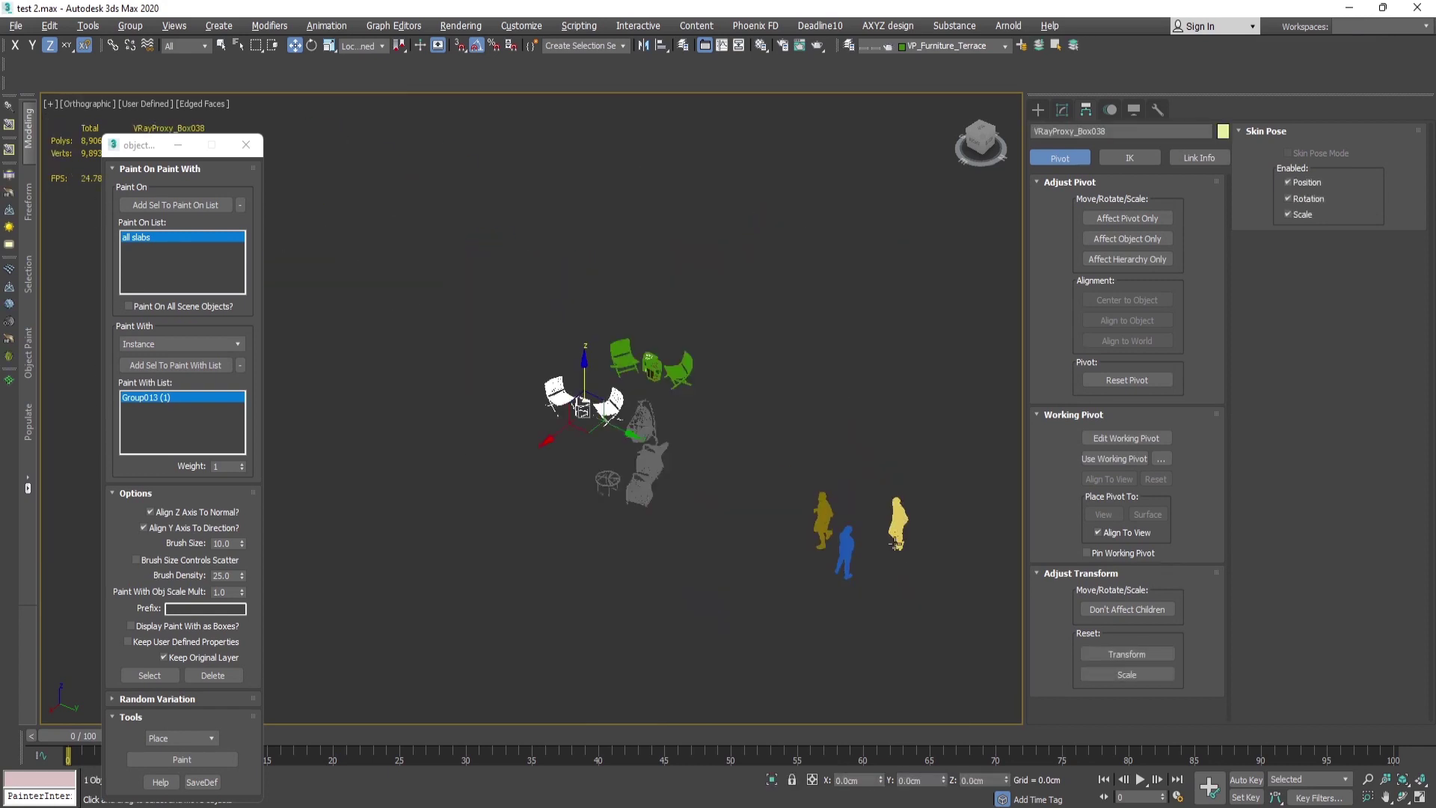
{"action": "scroll", "coordinate": [578, 408], "scroll_direction": "up", "scroll_amount": 3}
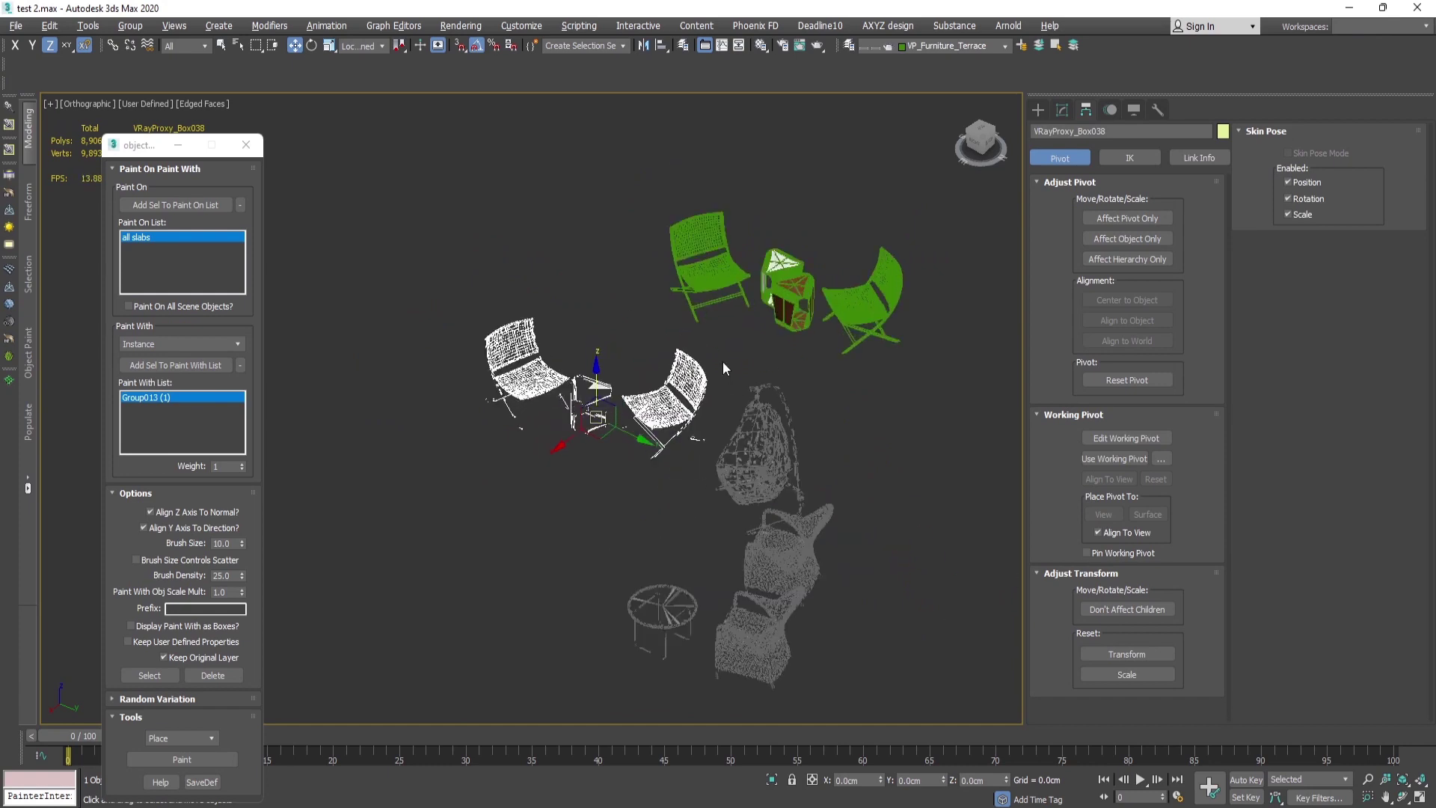